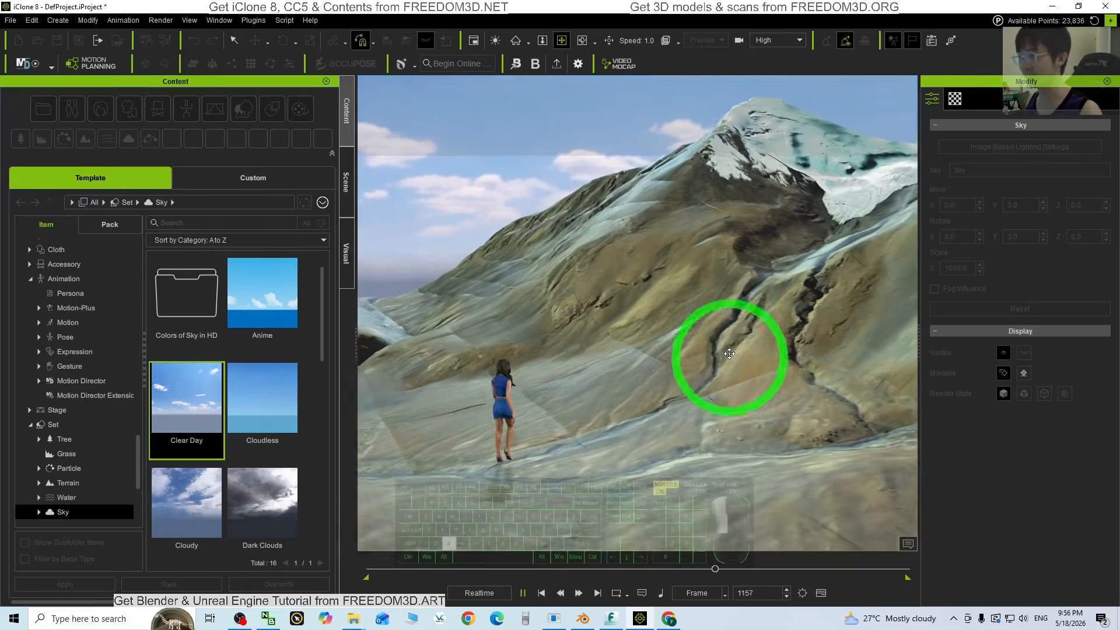
Step: Switch to Google Maps in the browser and examine the Himalayan mountains near Nepal in tilted 3D view
click(665, 618)
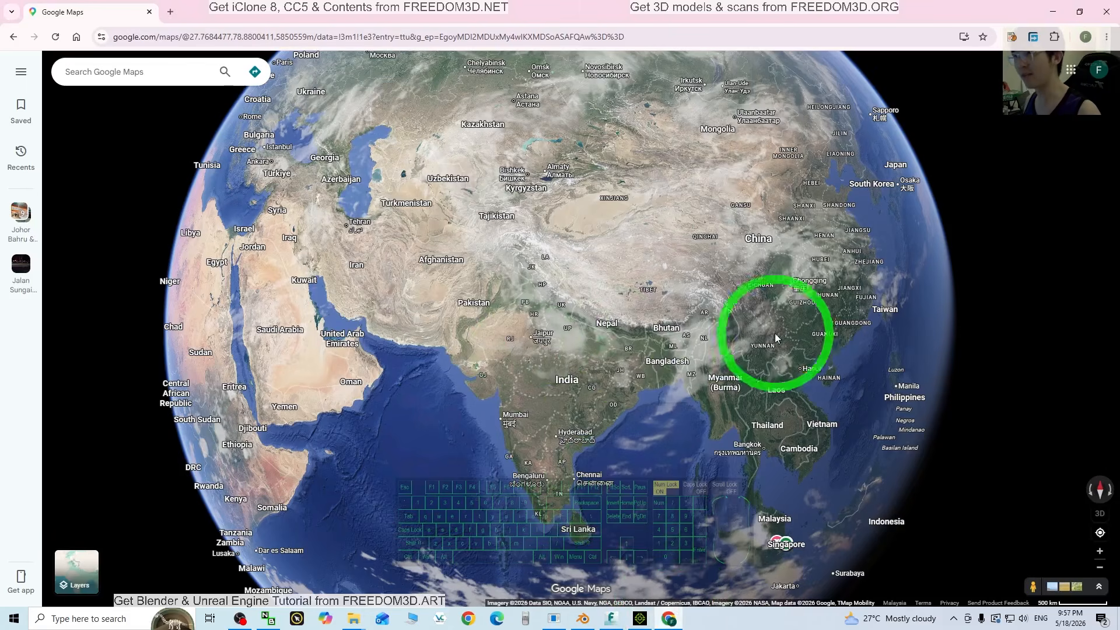
scroll(607, 325, up, 8)
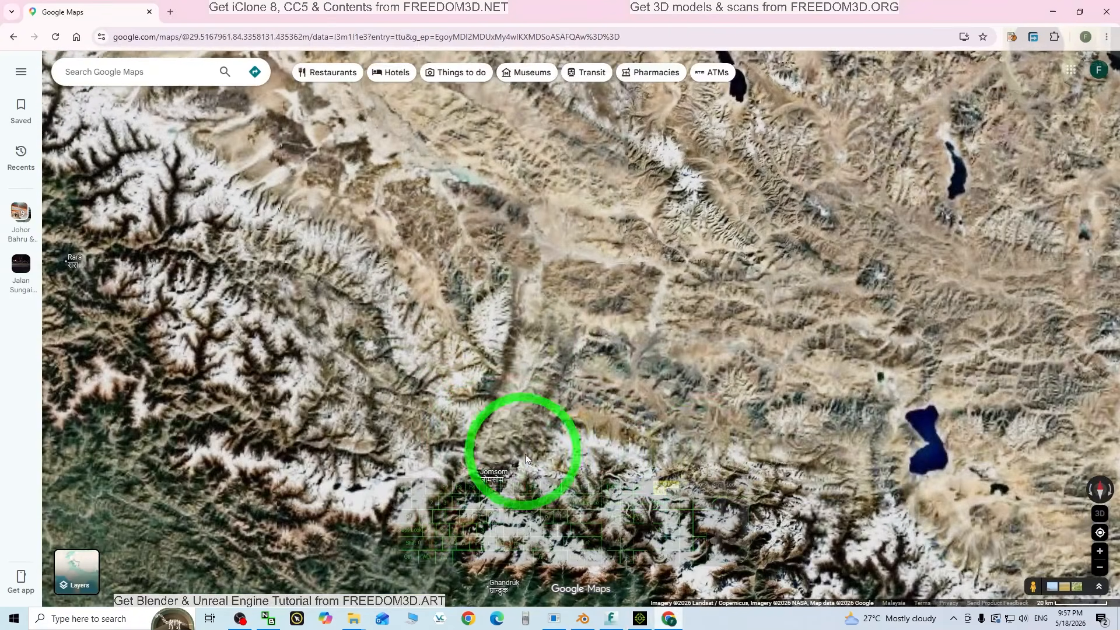
click(1100, 514)
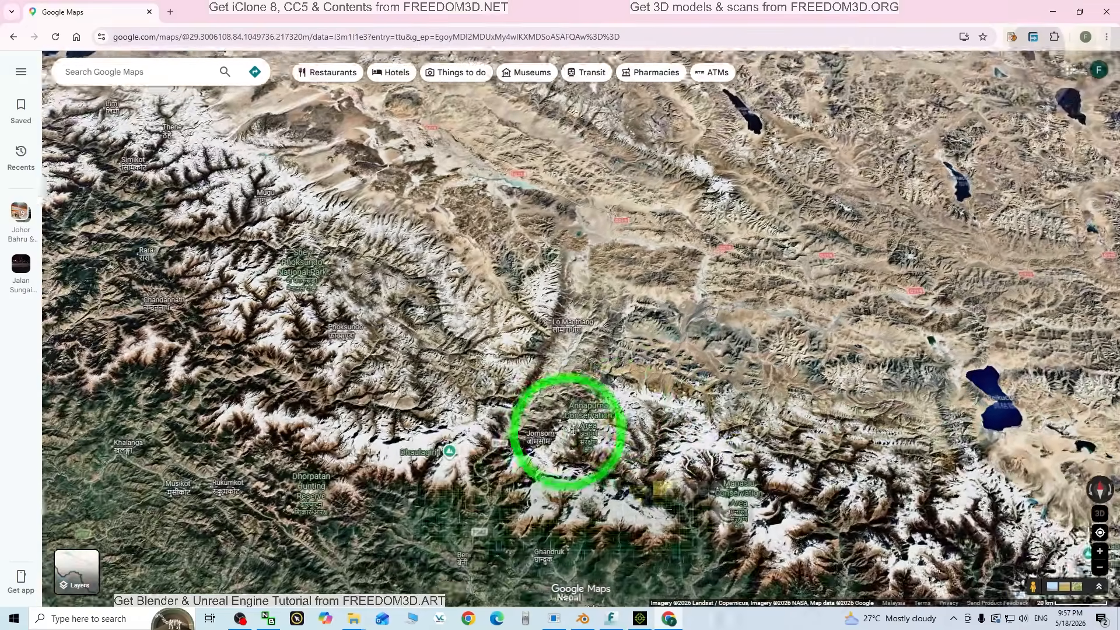
scroll(550, 392, up, 5)
scroll(550, 392, up, 5)
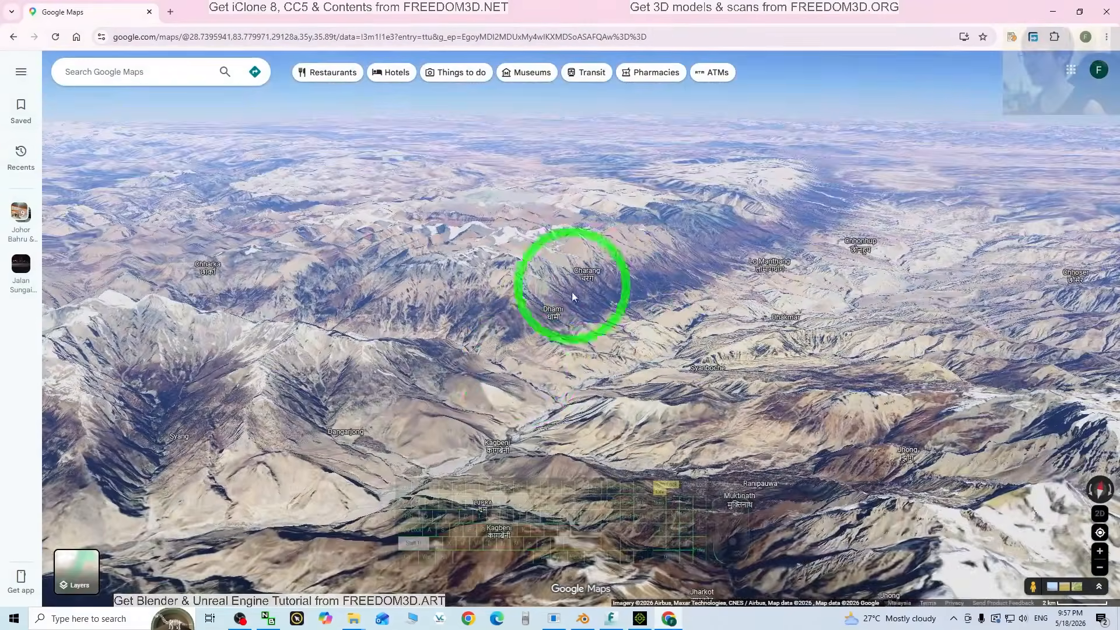
ctrl+drag(571, 295, 628, 604)
Step: Switch back to iClone and replay the character's walk across the mountain terrain from the first frame
click(647, 628)
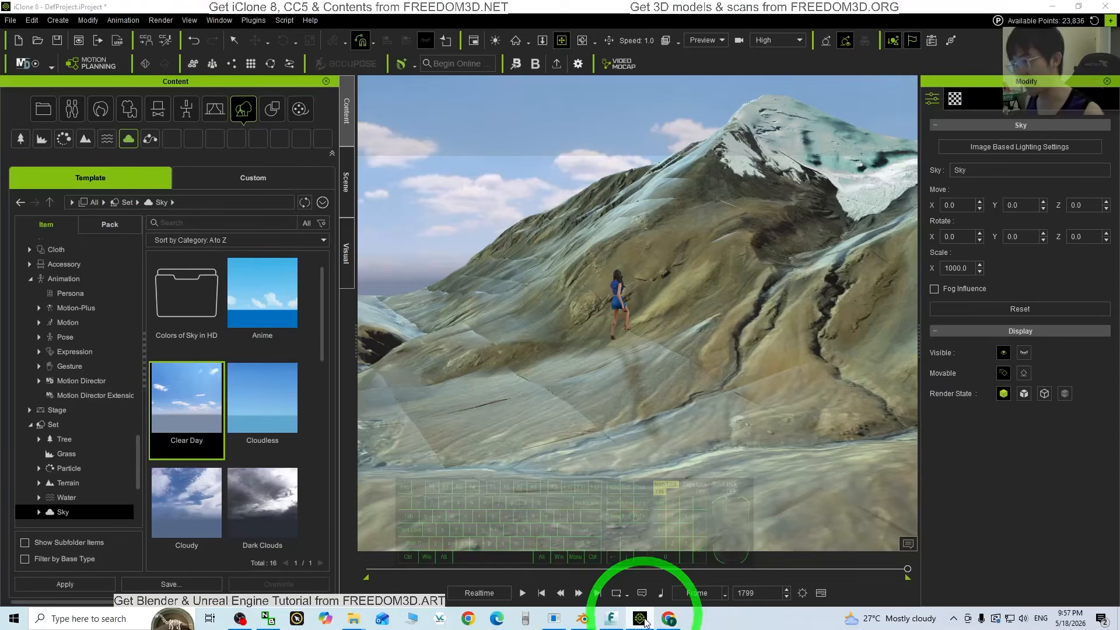
right_click(646, 623)
click(529, 599)
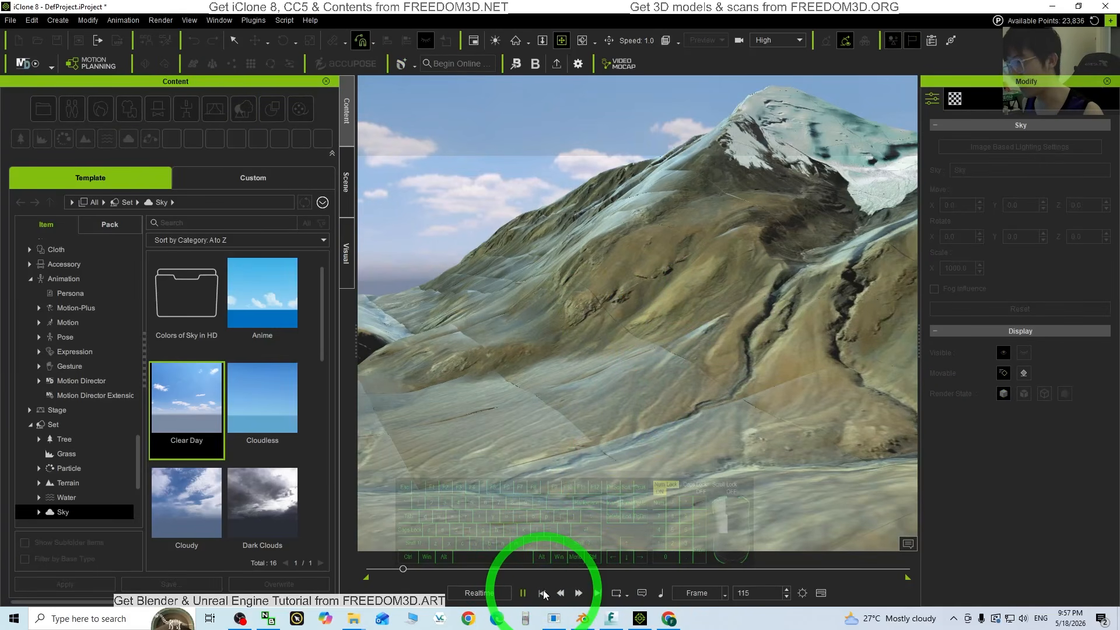
click(542, 591)
scroll(649, 472, down, 5)
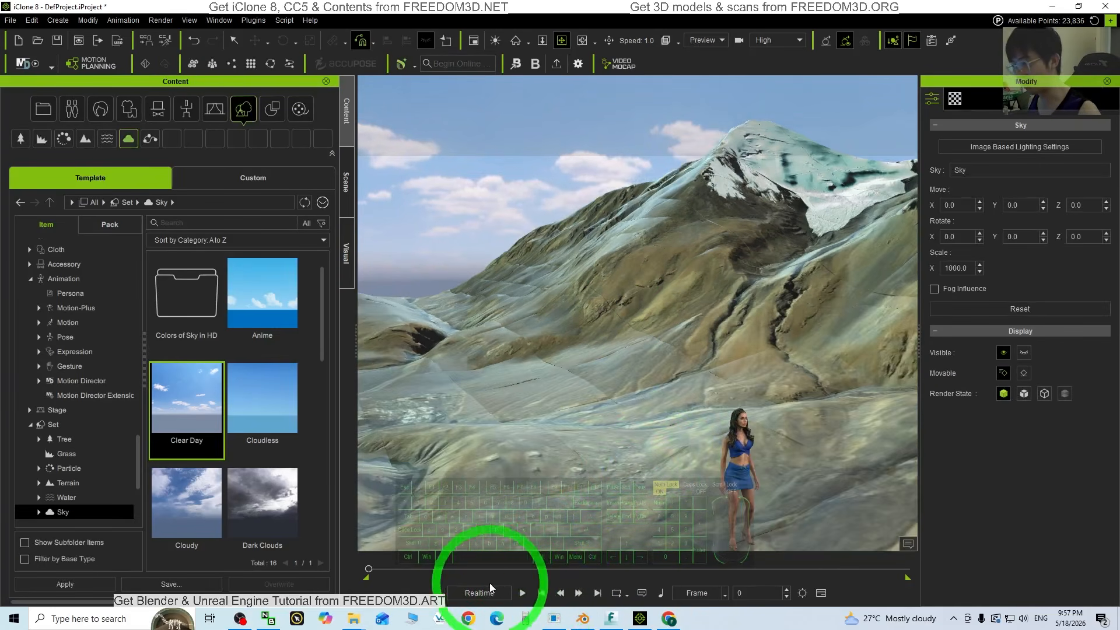
click(527, 593)
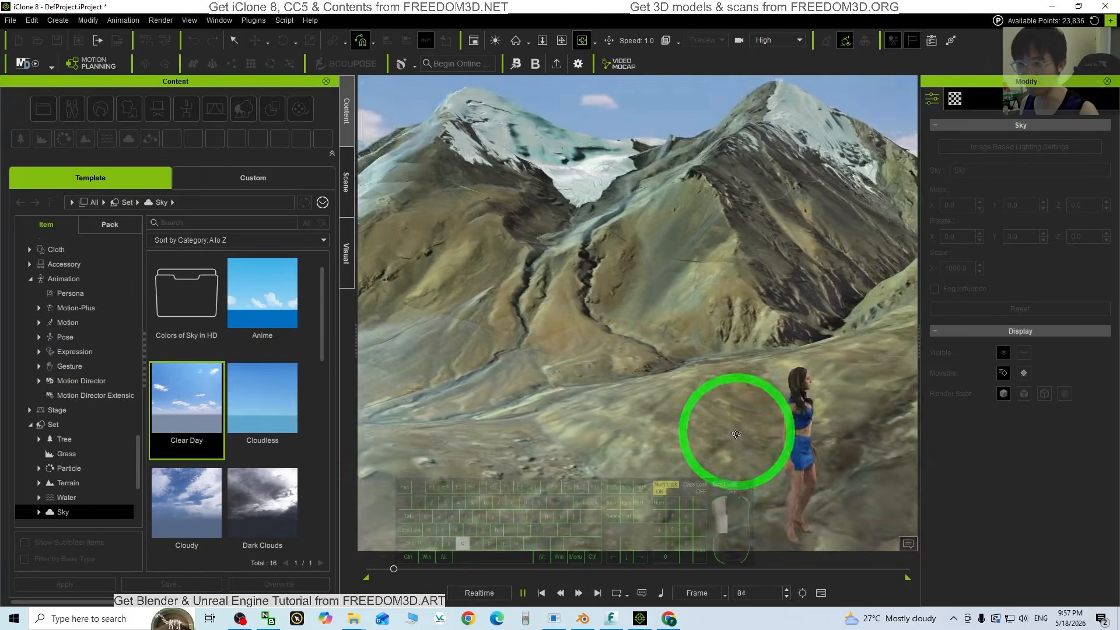
drag(835, 453, 771, 417)
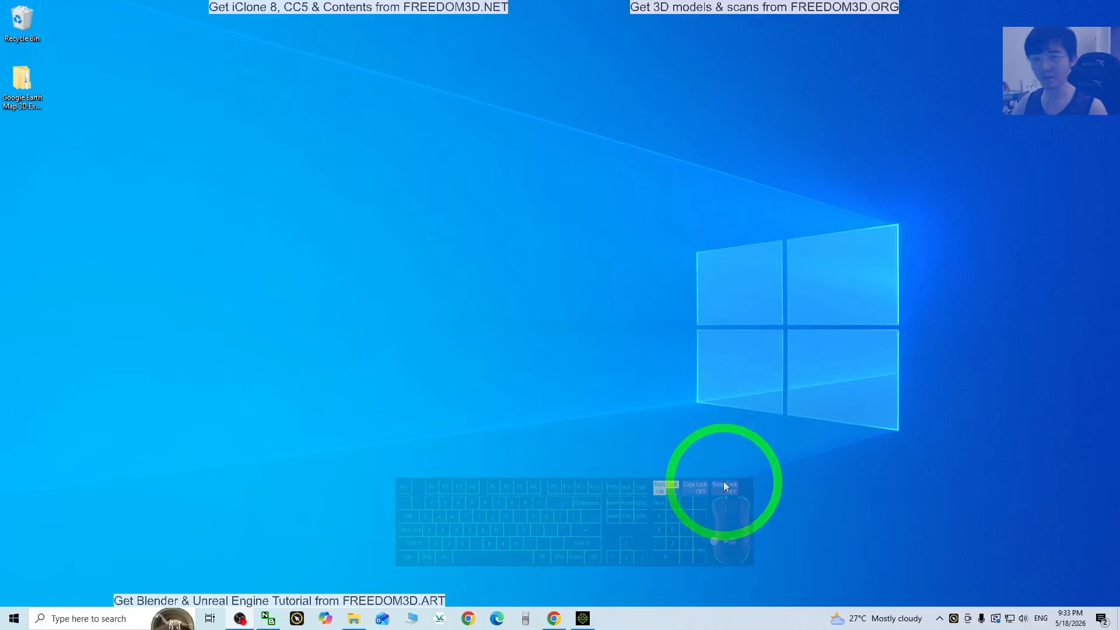
Step: Review the Google Earth Map 3D Exporter web page down to its download options, then minimize the browser
click(553, 618)
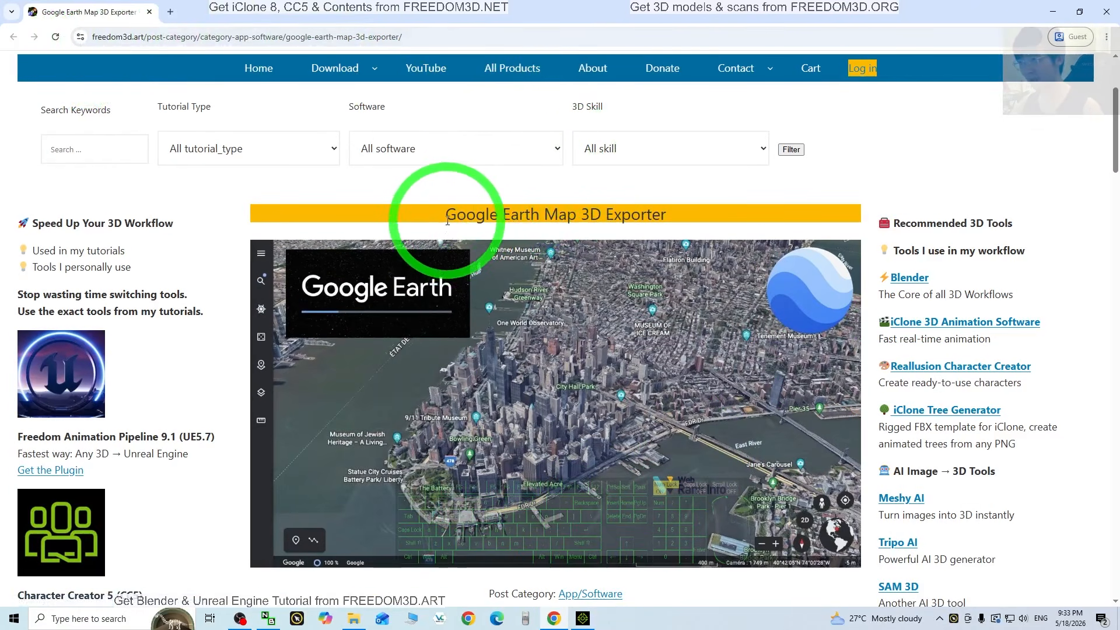
scroll(814, 229, down, 6)
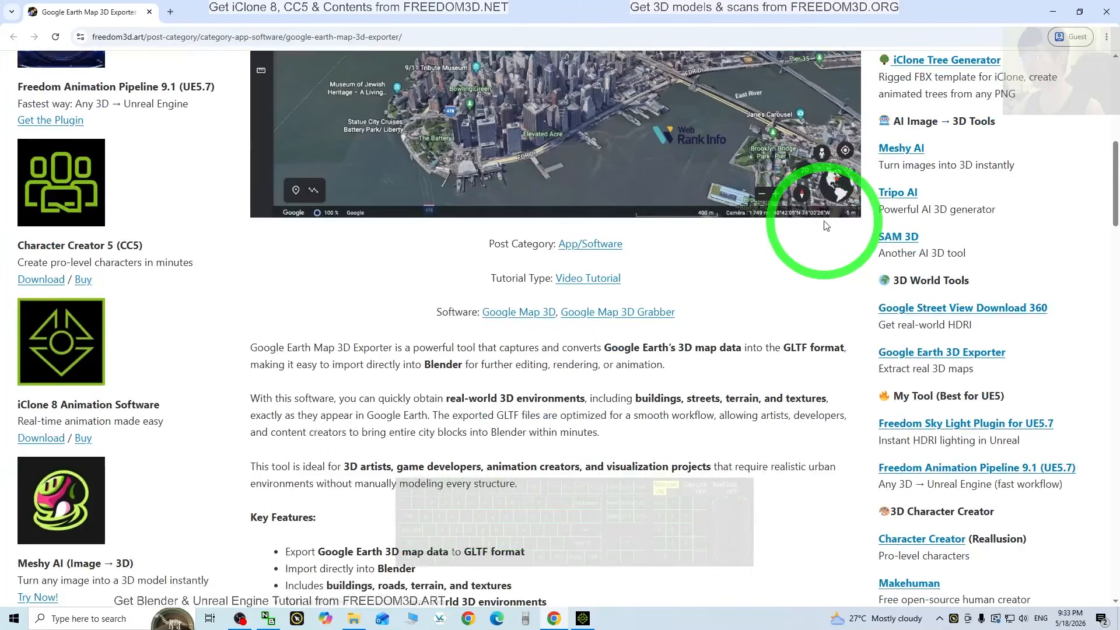
scroll(815, 249, down, 6)
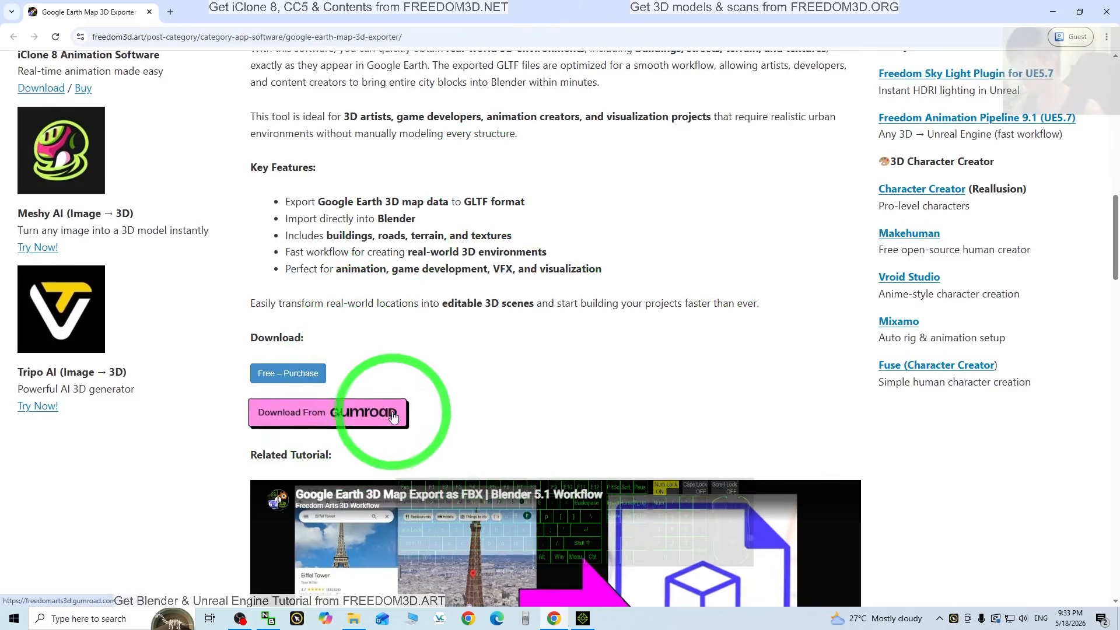
scroll(506, 315, up, 9)
scroll(507, 315, up, 5)
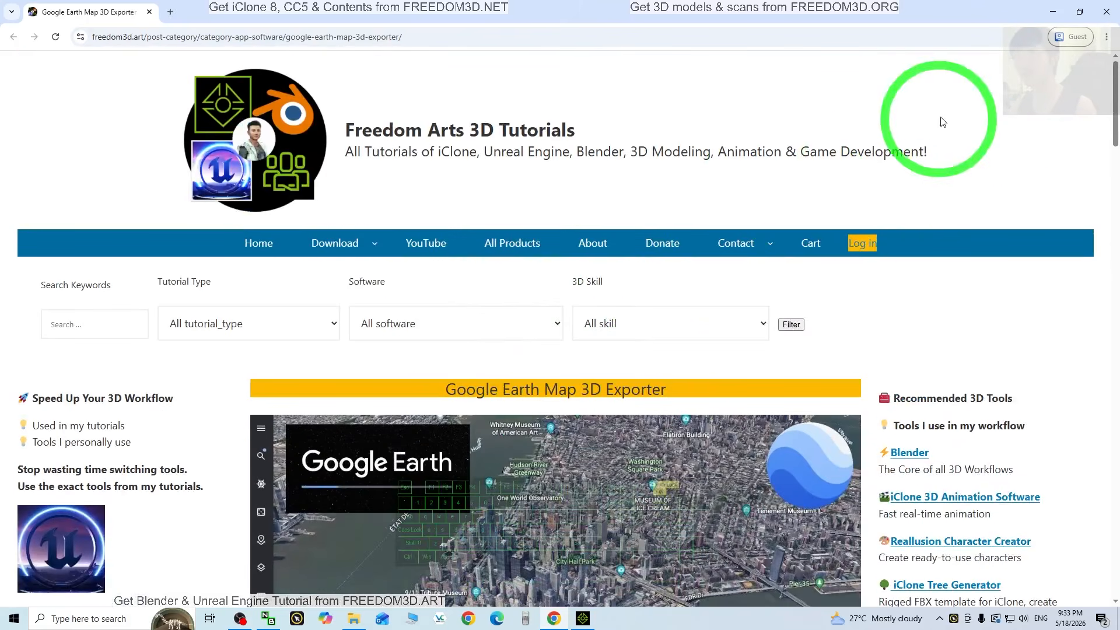
click(1055, 12)
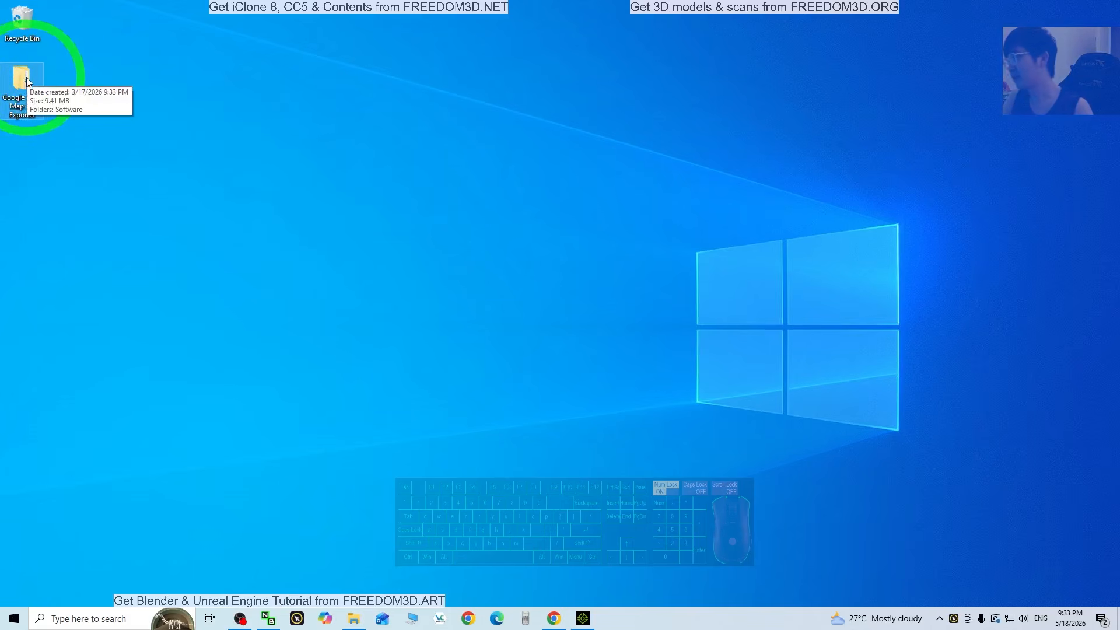
Step: Launch Earth2MsfsWPF.exe from the Software folder inside Google Earth Map 3D Exporter on the desktop and maximize its window
double_click(40, 98)
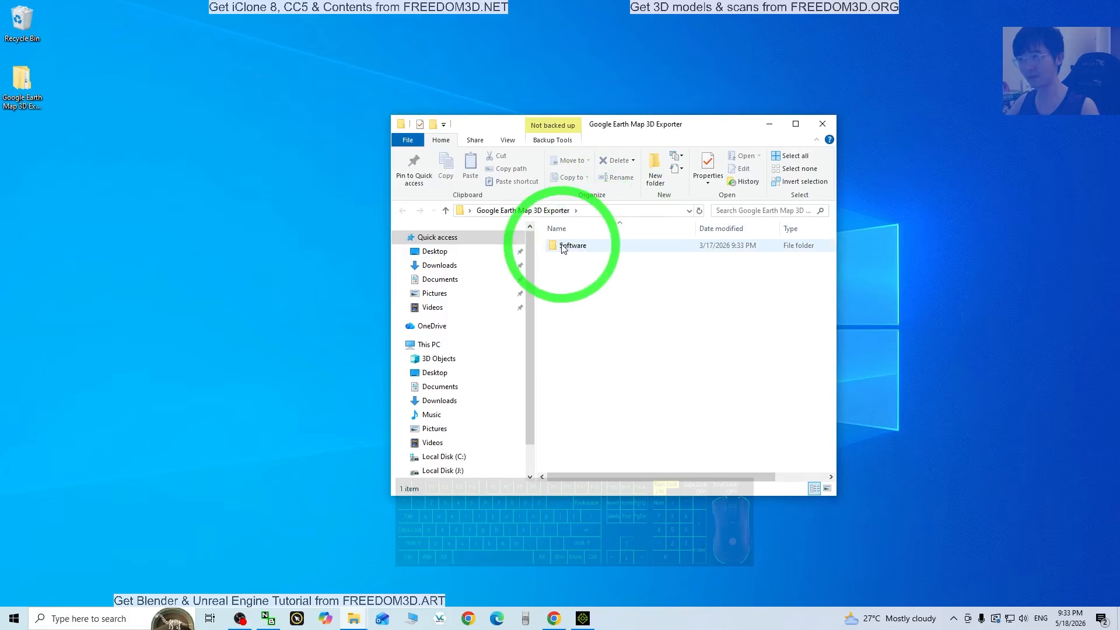
double_click(566, 246)
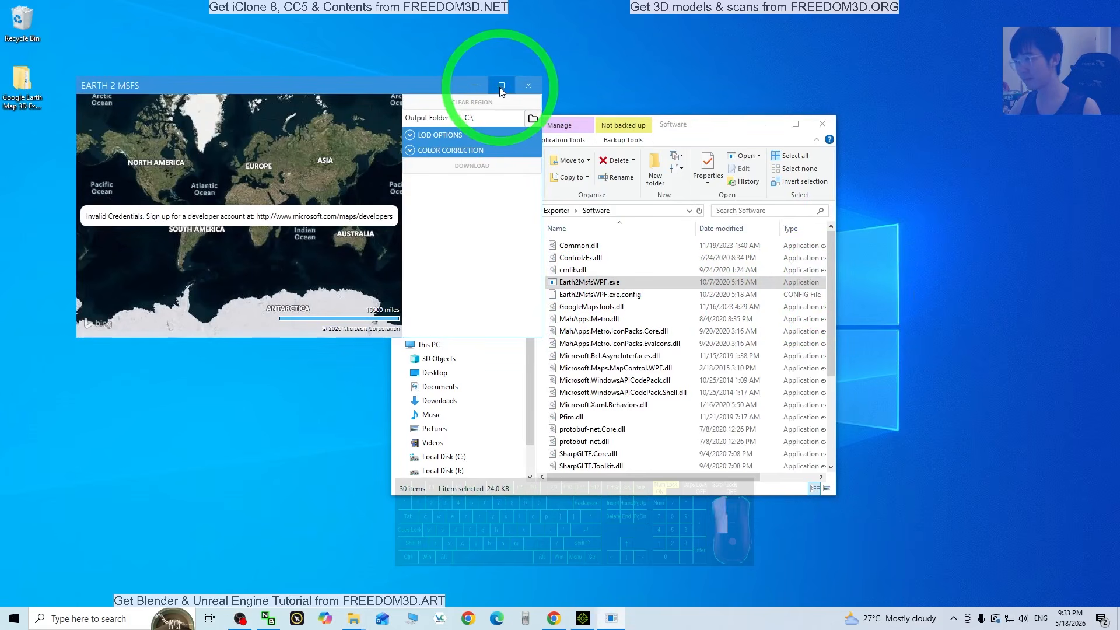
click(502, 86)
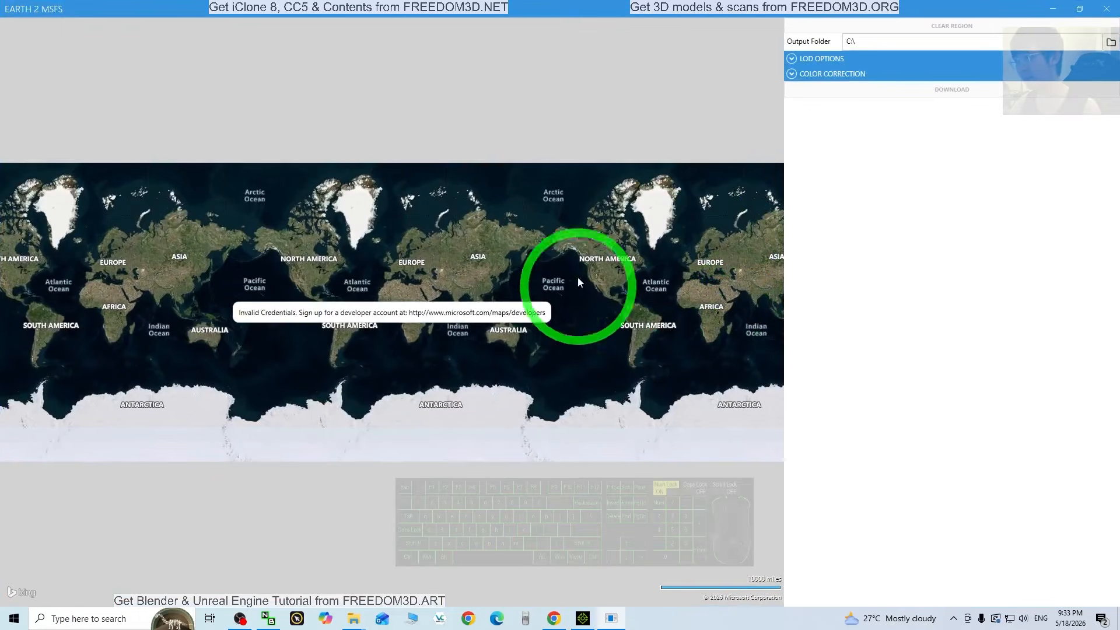
Step: Locate the snow-capped Himalayan mountains on the map and mark a rectangular region from the glacier peak to just west of the lake
scroll(442, 280, up, 5)
scroll(504, 286, down, 5)
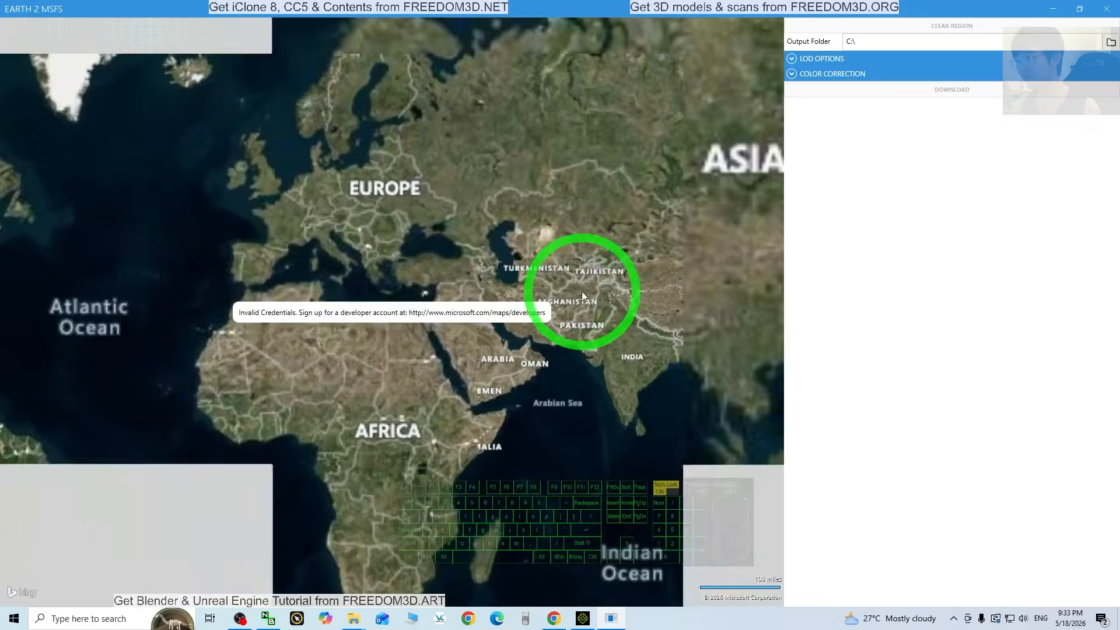
drag(710, 324, 495, 242)
scroll(427, 232, up, 5)
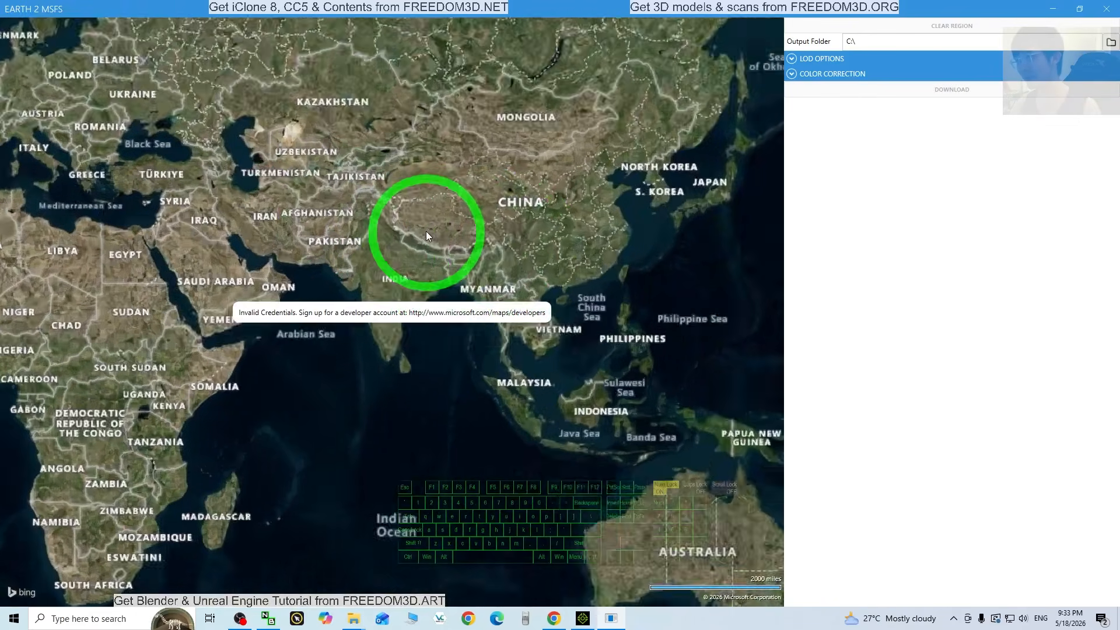
scroll(453, 233, down, 3)
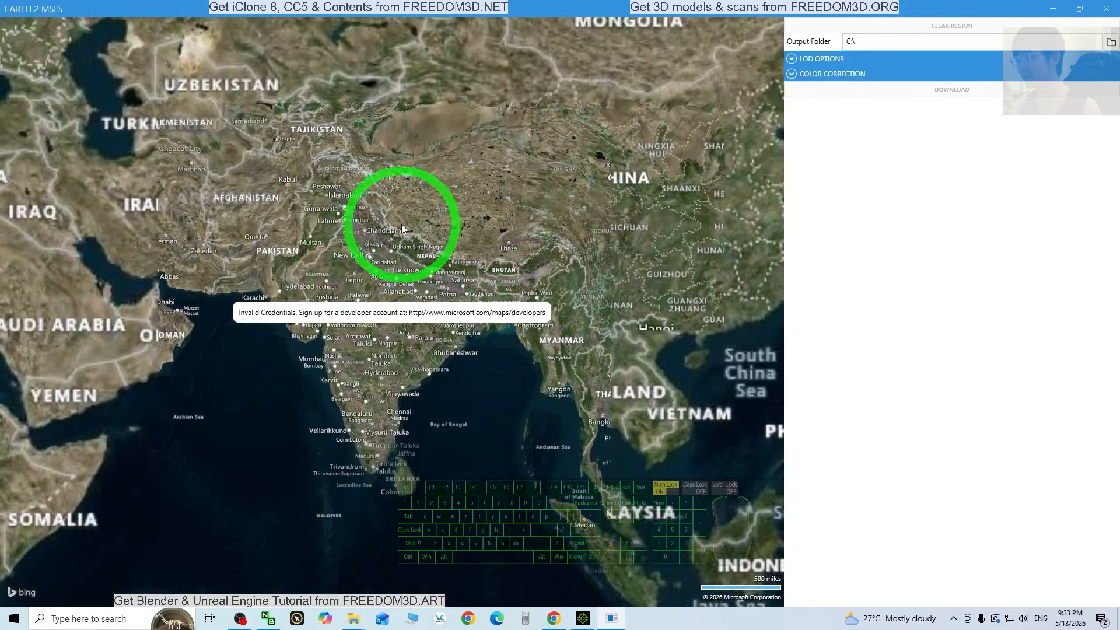
mouse_move(487, 231)
mouse_down()
mouse_move(522, 258)
mouse_move(482, 224)
mouse_up()
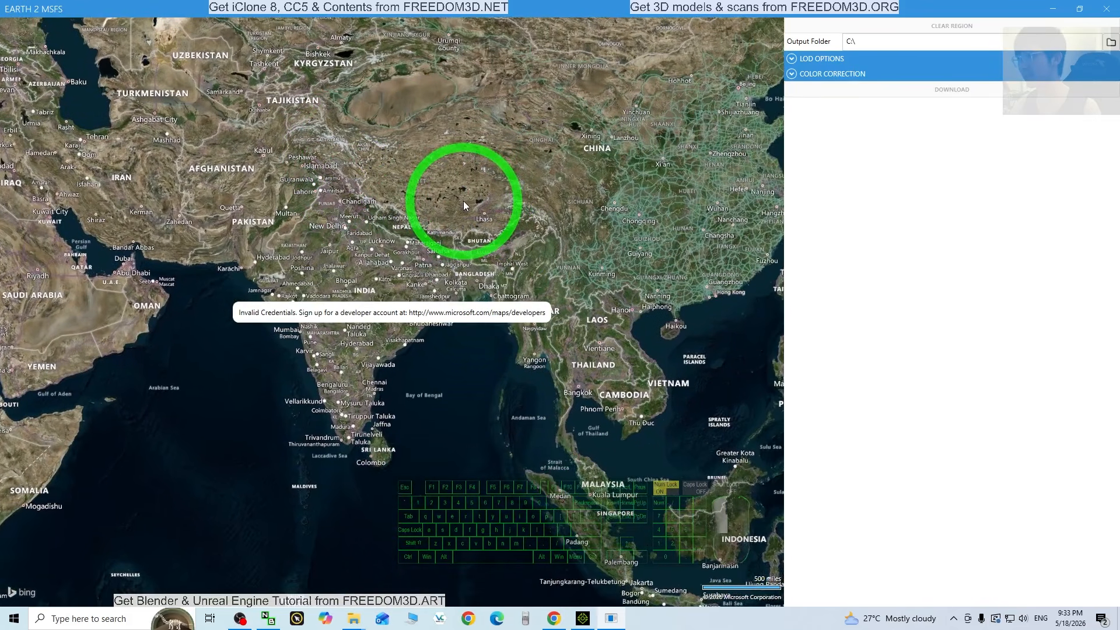
scroll(415, 233, up, 4)
drag(500, 386, 464, 301)
scroll(371, 240, up, 4)
scroll(422, 265, up, 1)
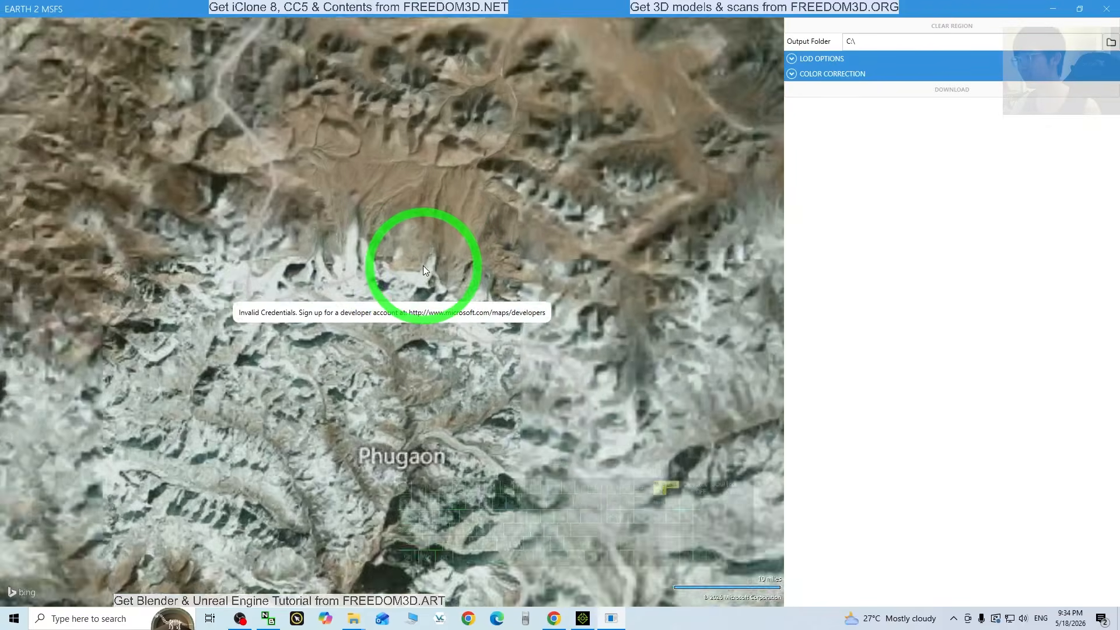
drag(501, 199, 429, 110)
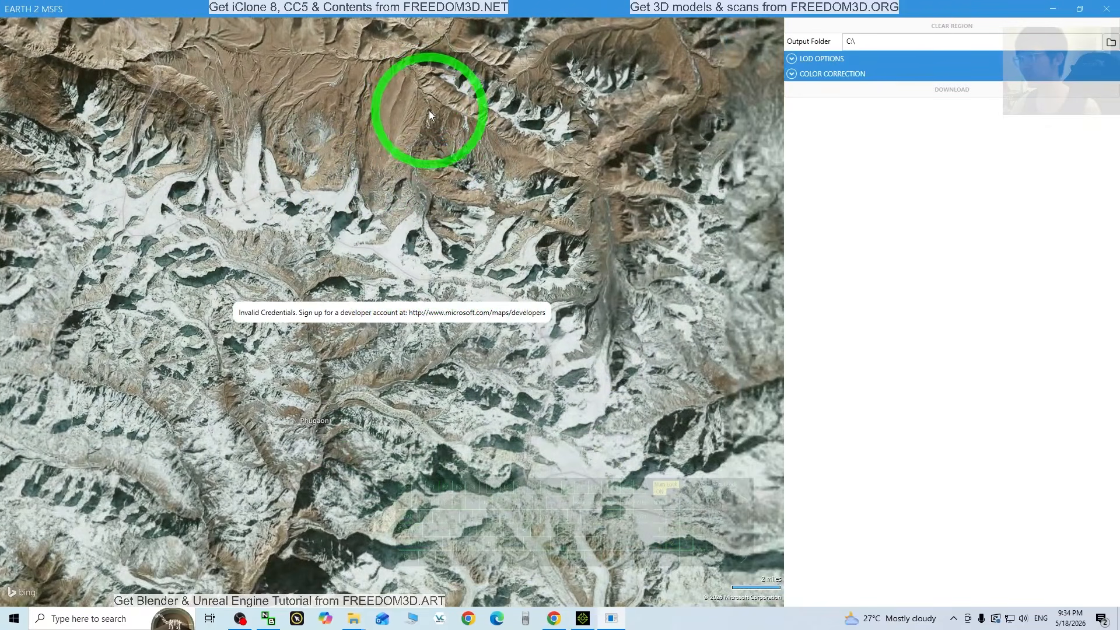
drag(581, 192, 381, 249)
scroll(437, 209, up, 2)
scroll(436, 209, down, 2)
scroll(300, 213, down, 1)
scroll(300, 213, up, 3)
scroll(324, 249, down, 1)
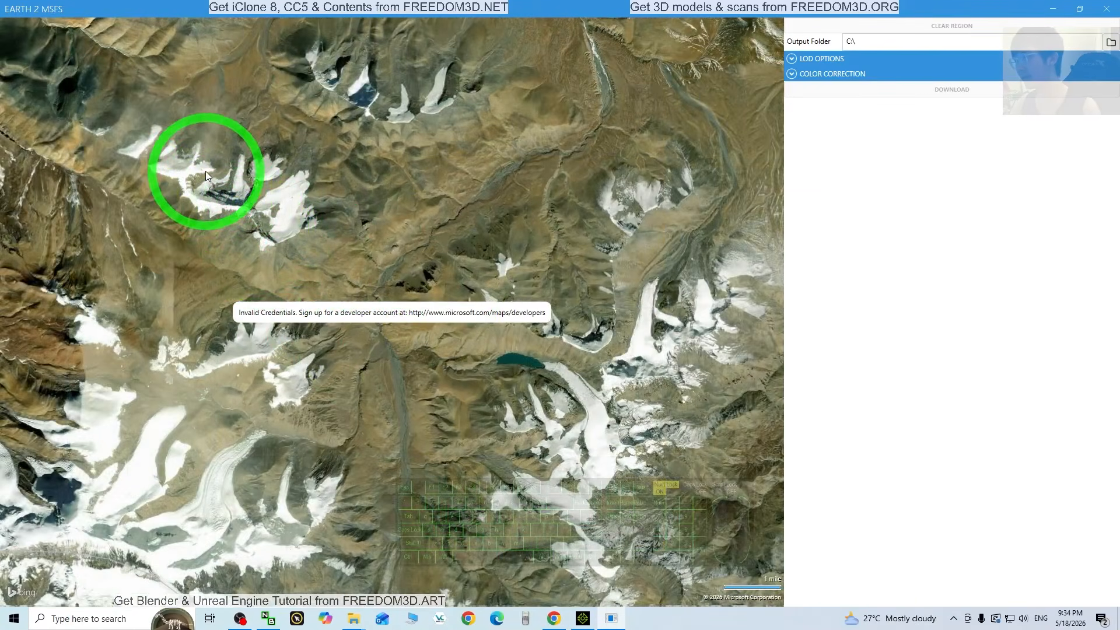
drag(208, 176, 494, 408)
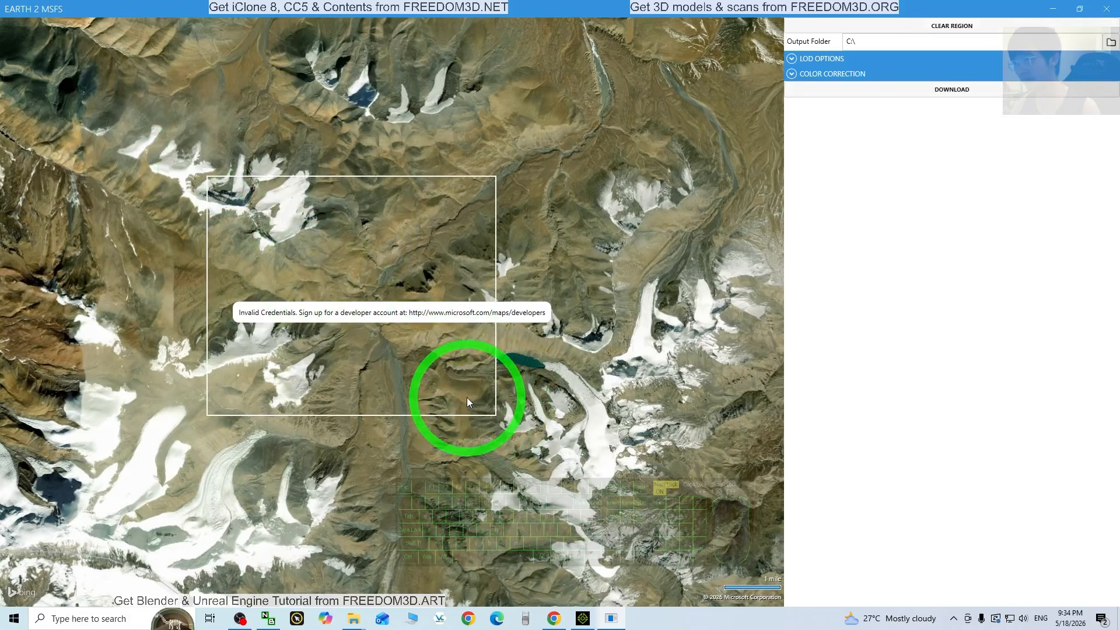
Step: Narrow the LOD range of the export to a single level, leaving only LOD 0
click(791, 59)
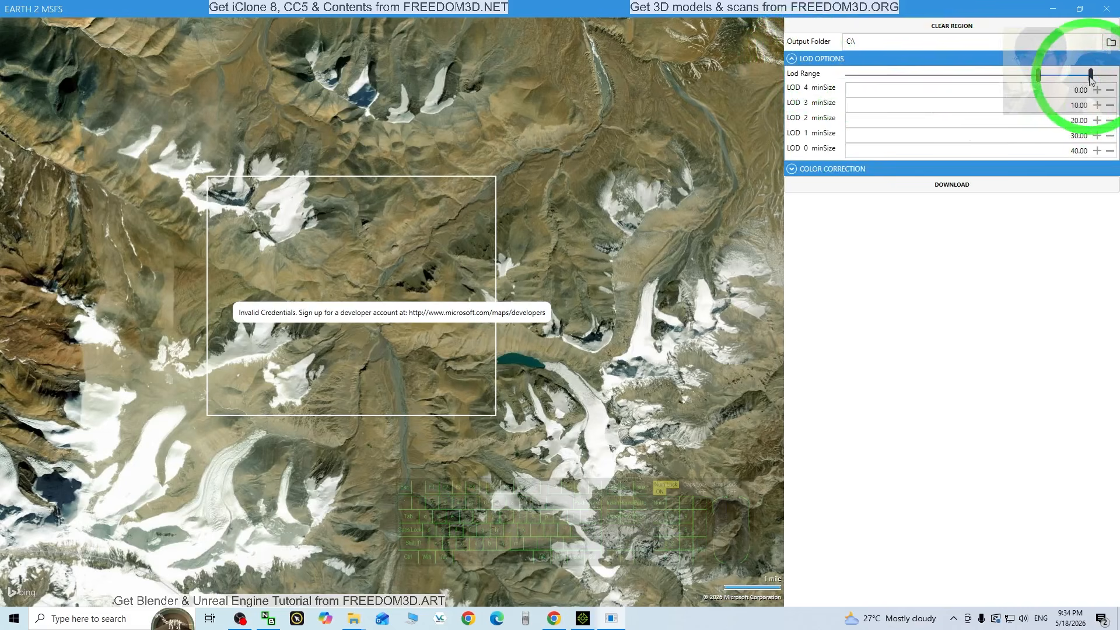
drag(1092, 79, 1044, 85)
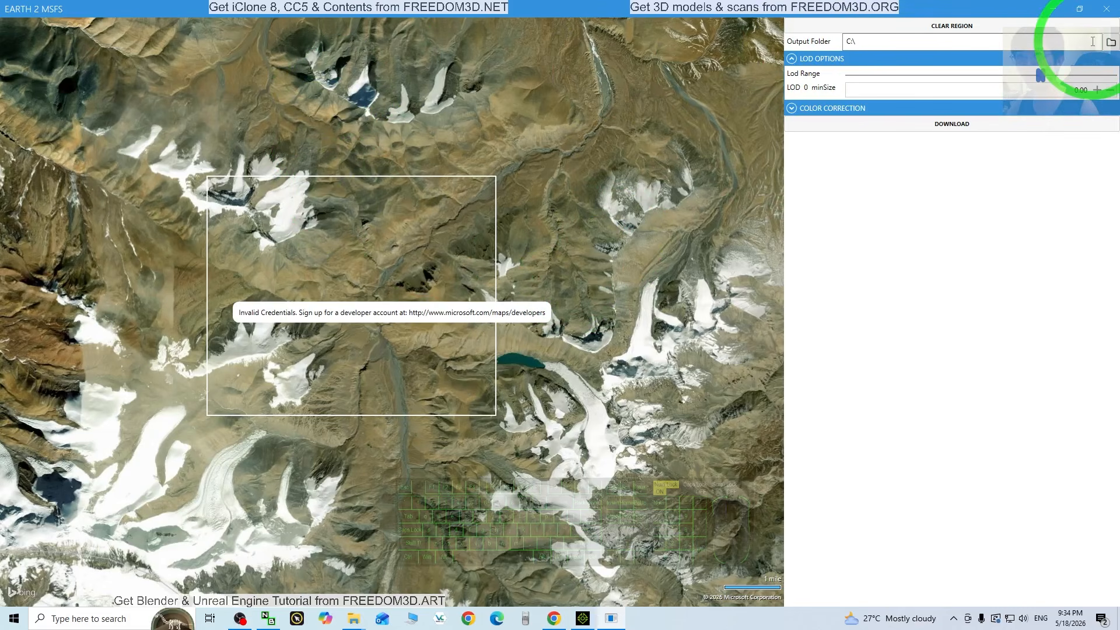
Step: Create a folder named terrain01 on the Desktop and set it as the output folder
click(1110, 42)
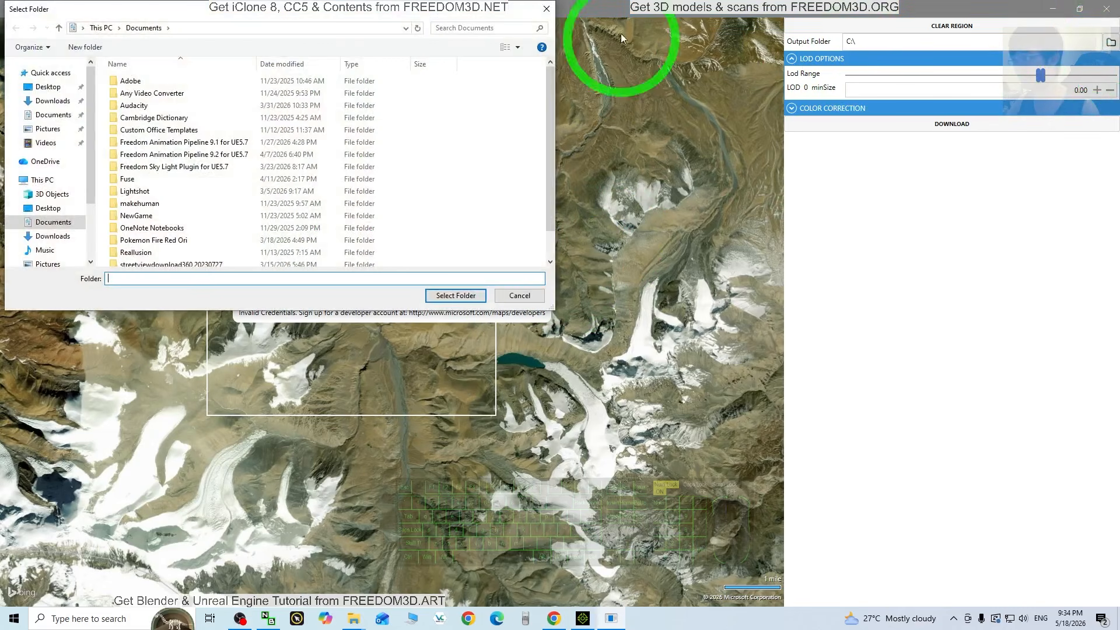
click(51, 89)
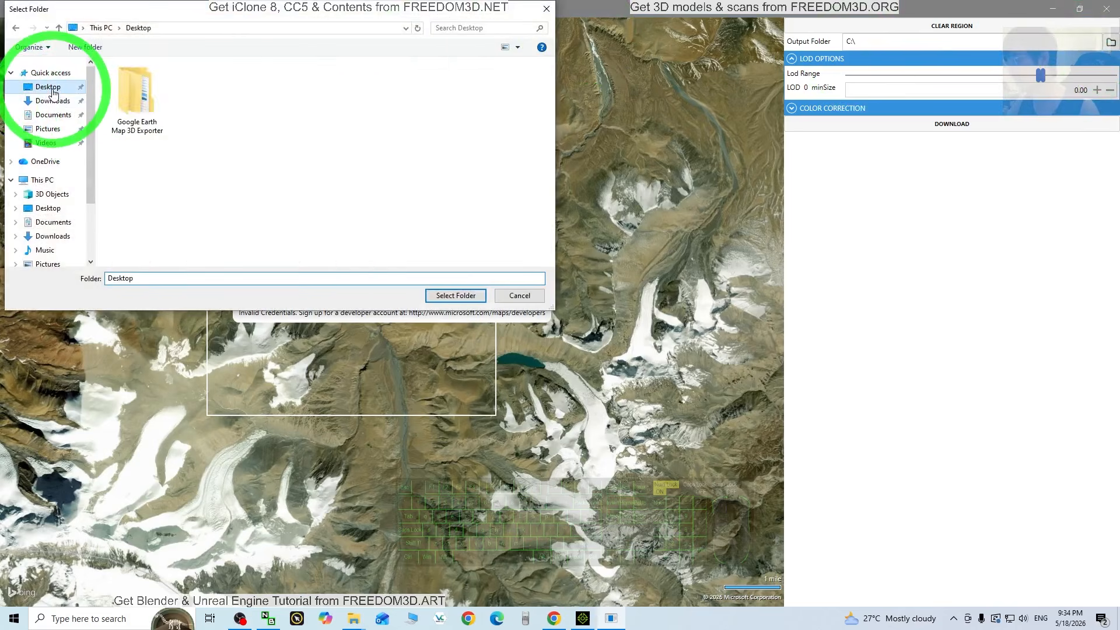
right_click(224, 146)
mouse_move(276, 286)
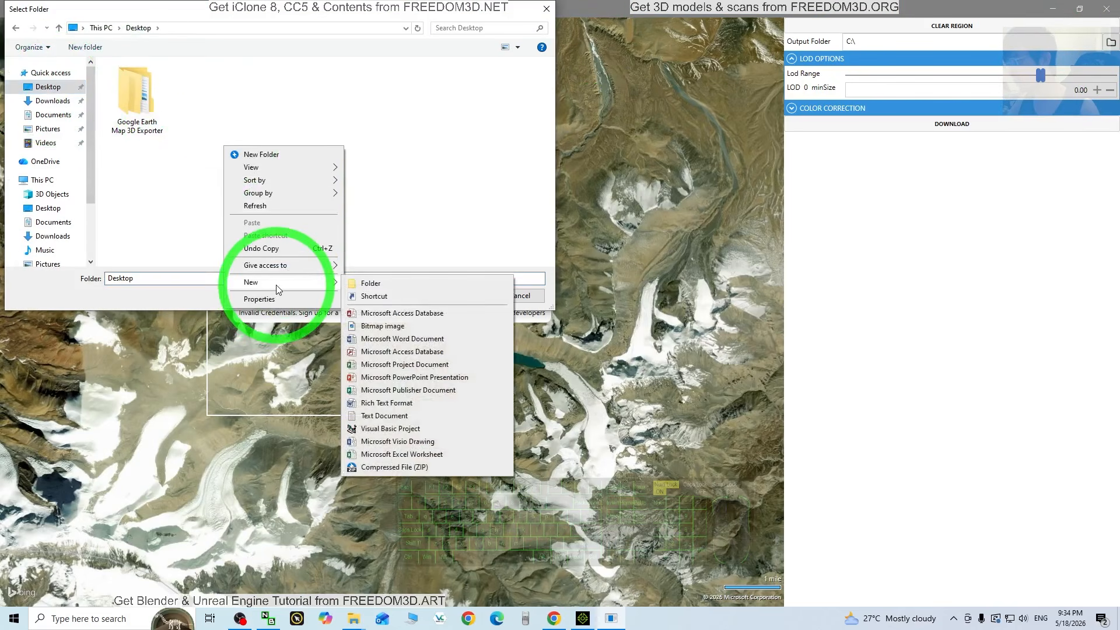
click(397, 283)
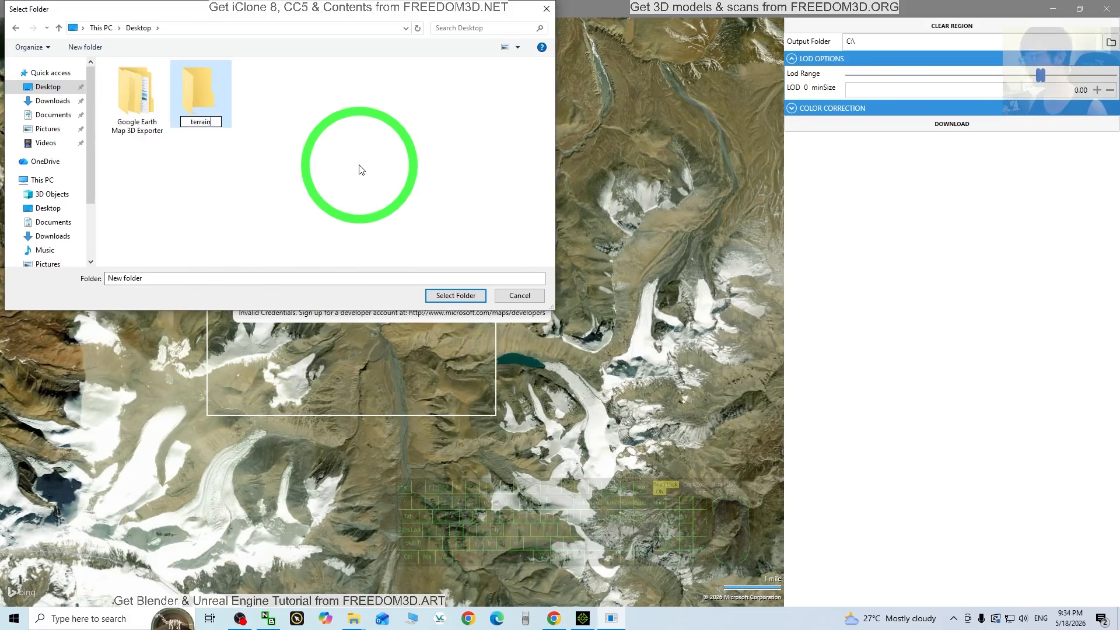
double_click(215, 97)
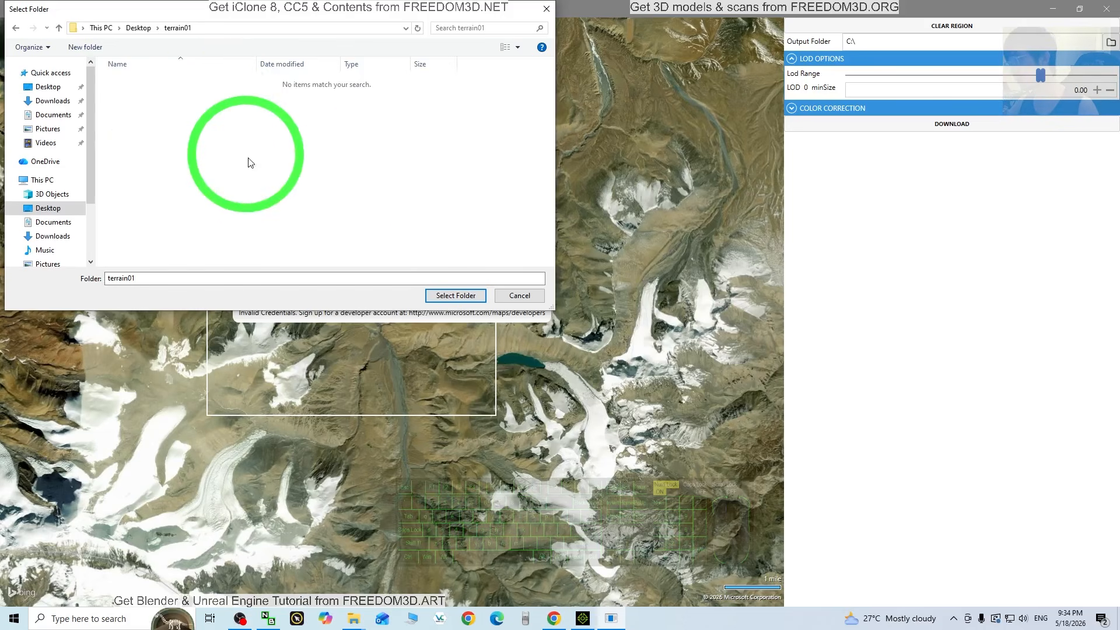
click(445, 296)
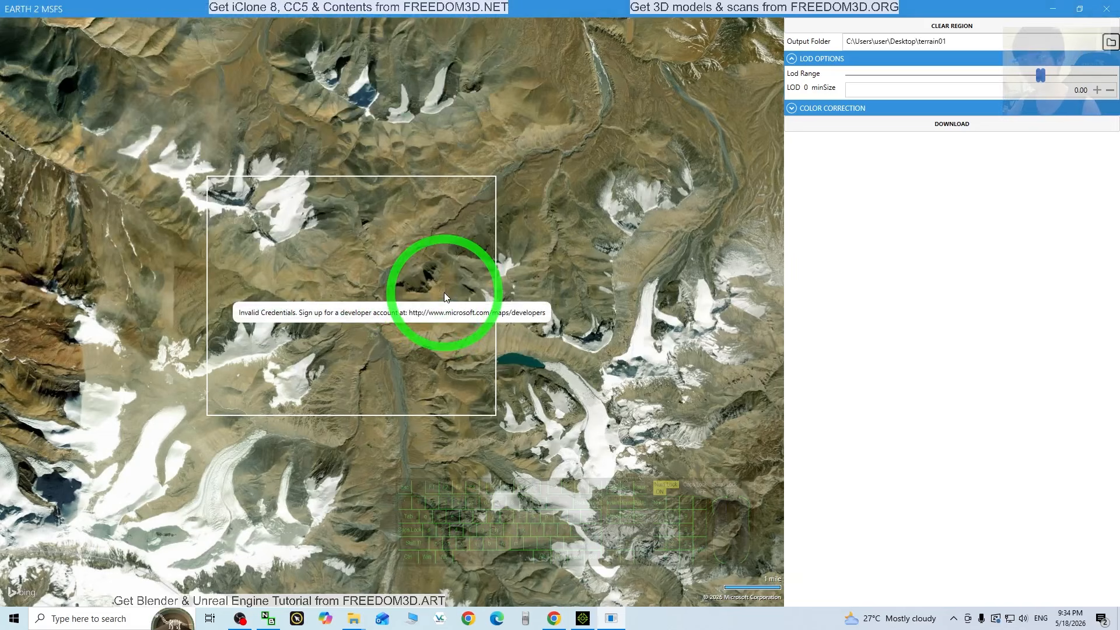
Step: Download the selected terrain region to the output folder and minimize the exporter window
click(936, 125)
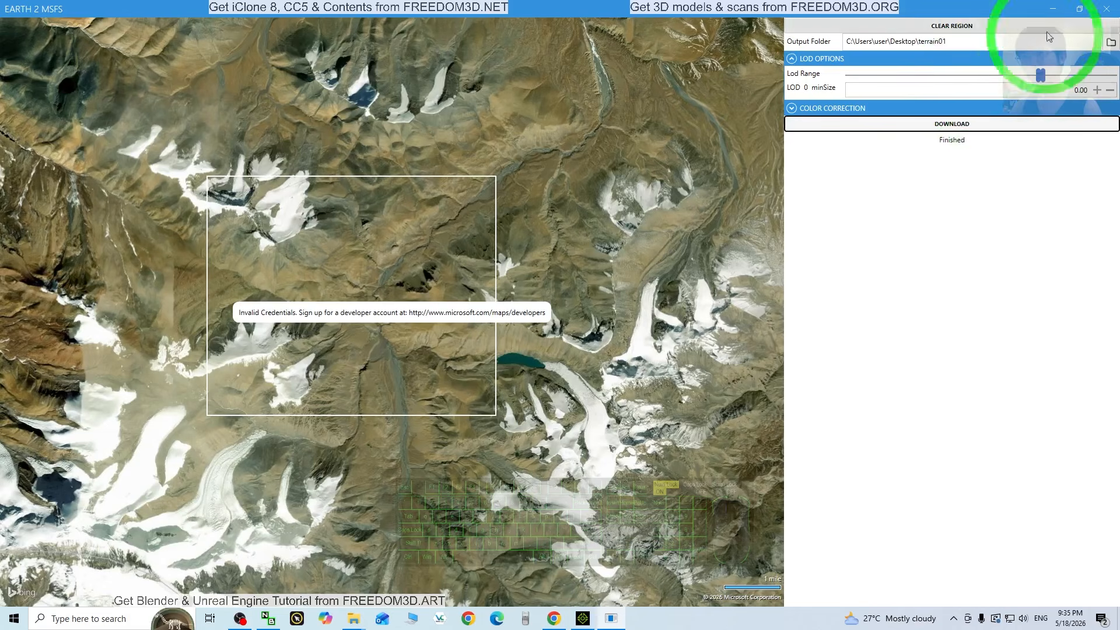
click(1050, 10)
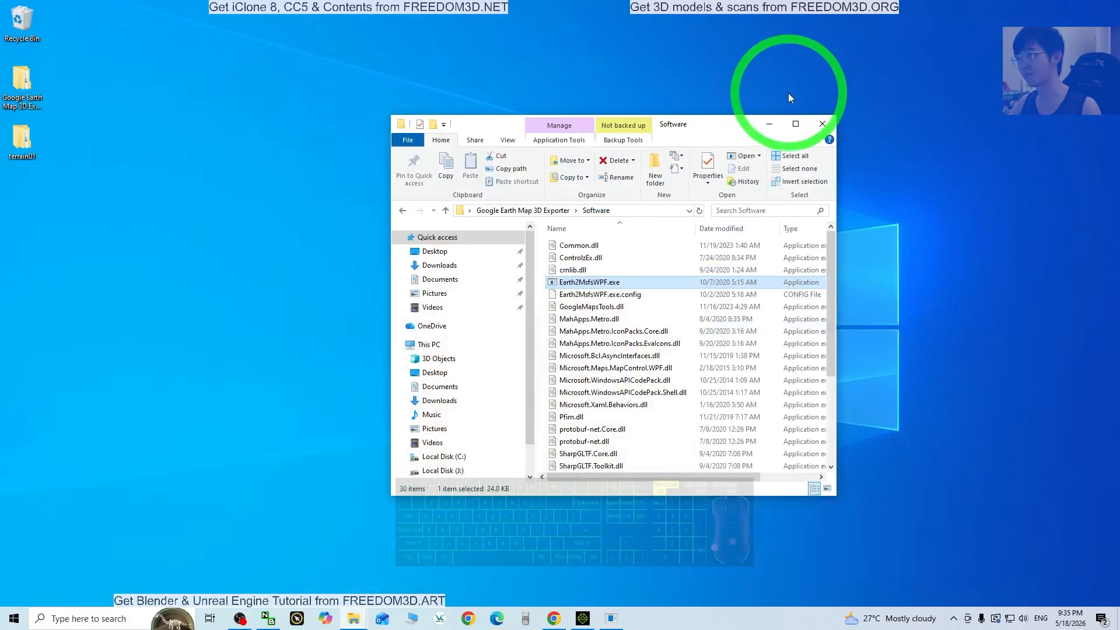
Step: Close the Software folder window and inspect the exported files in the modelLib folder inside terrain01 on the Desktop
click(823, 124)
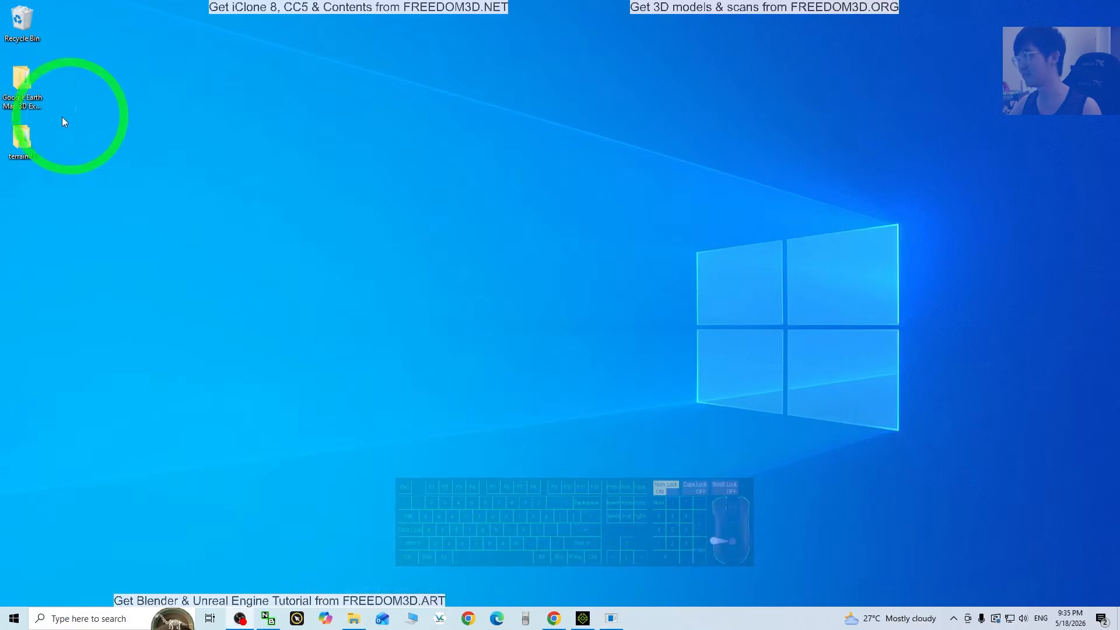
double_click(28, 146)
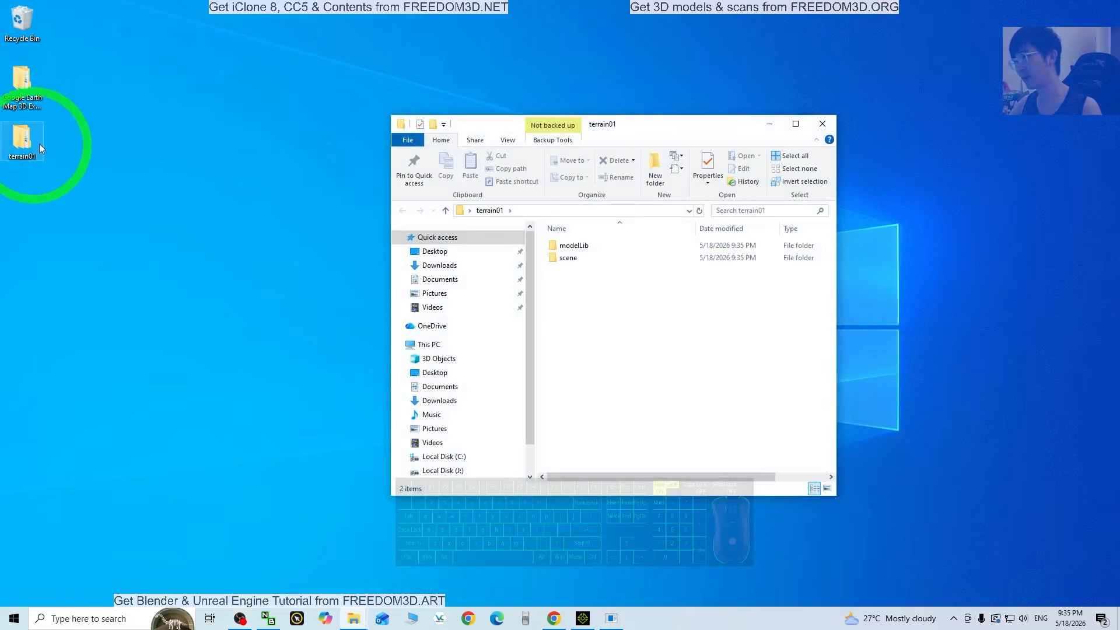
double_click(569, 247)
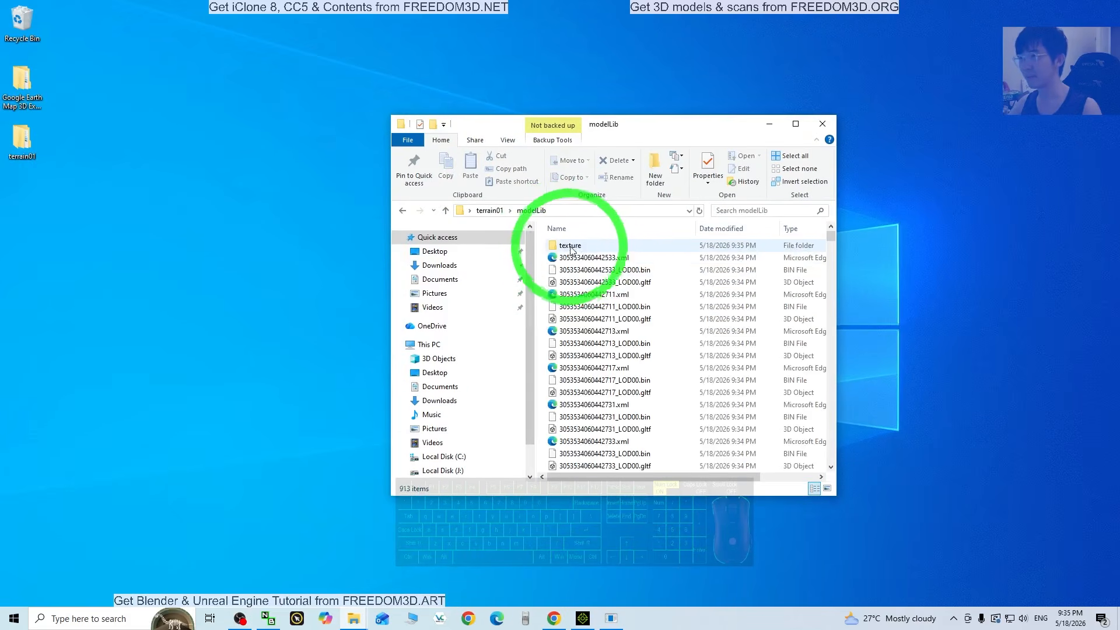
scroll(660, 341, down, 1)
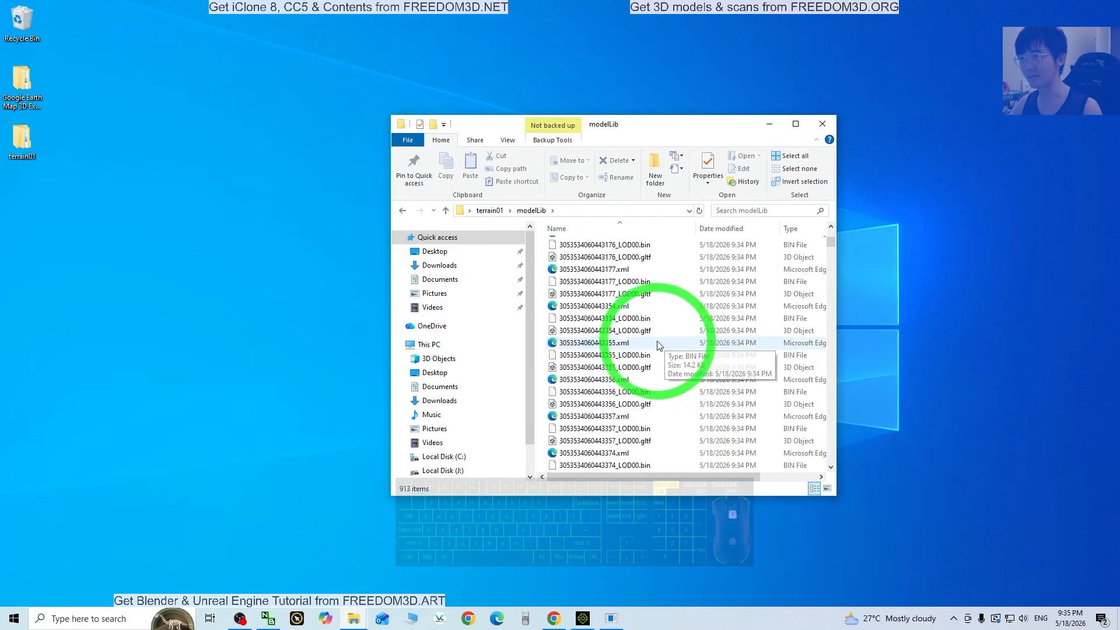
click(482, 215)
drag(694, 124, 511, 63)
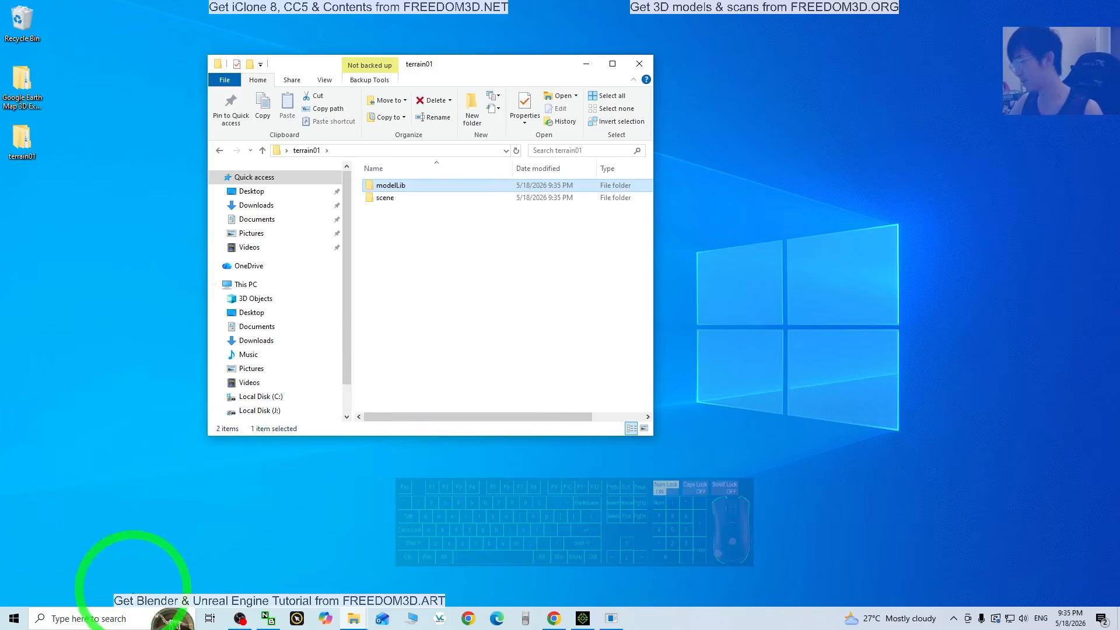
Step: Search the computer for Blender and launch Blender 5.1
click(67, 619)
text(blen)
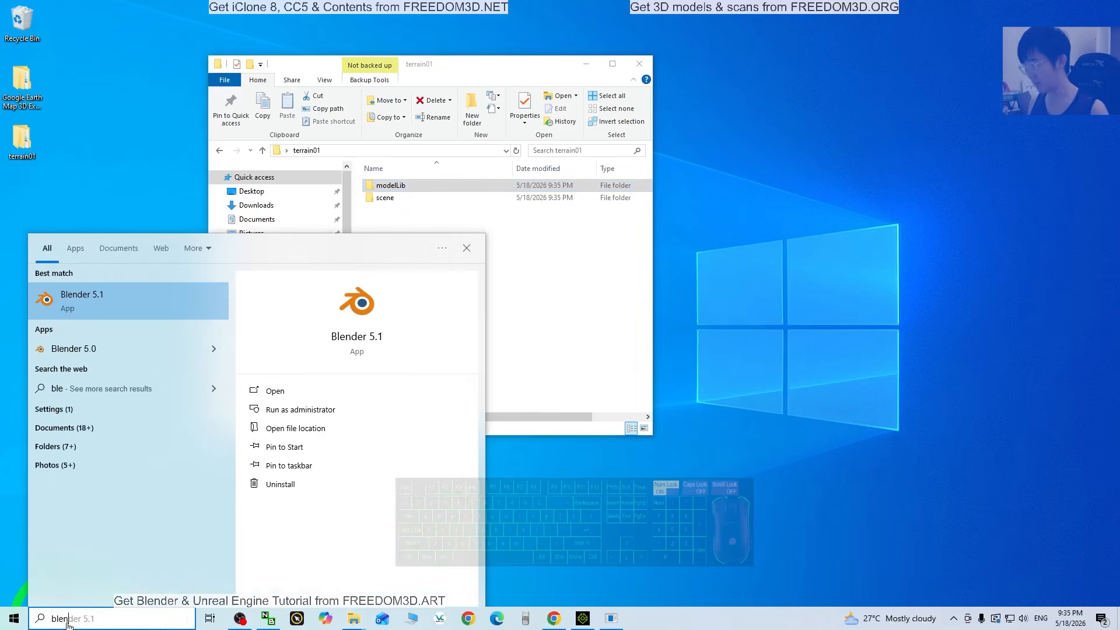
text(der)
click(116, 299)
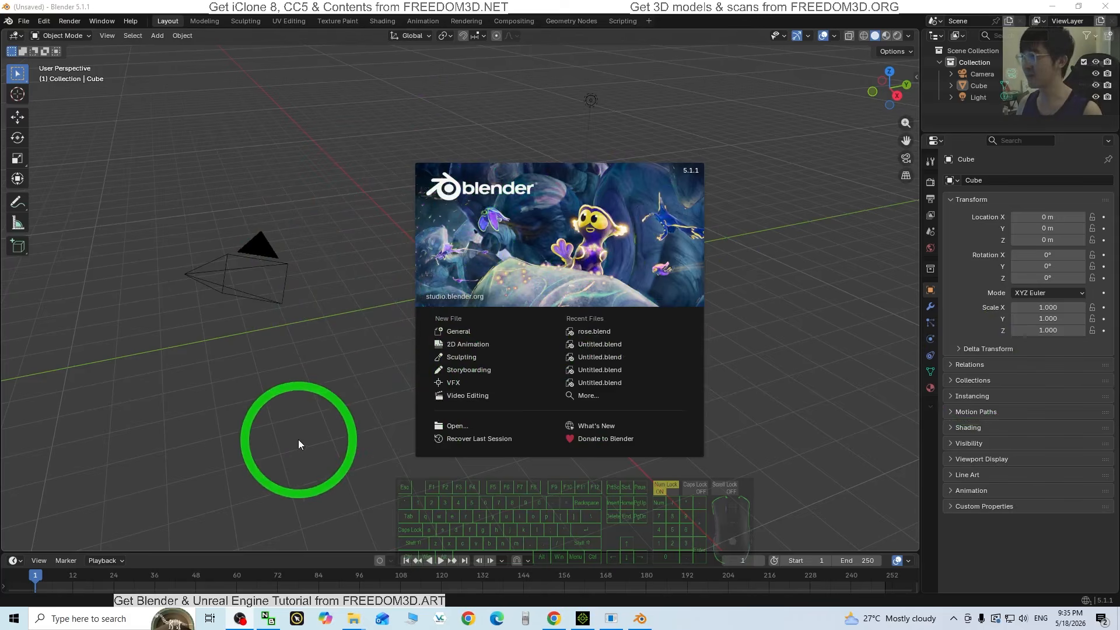
Step: Dismiss the splash screen and delete the default camera, cube and light from the scene
click(311, 416)
key(a)
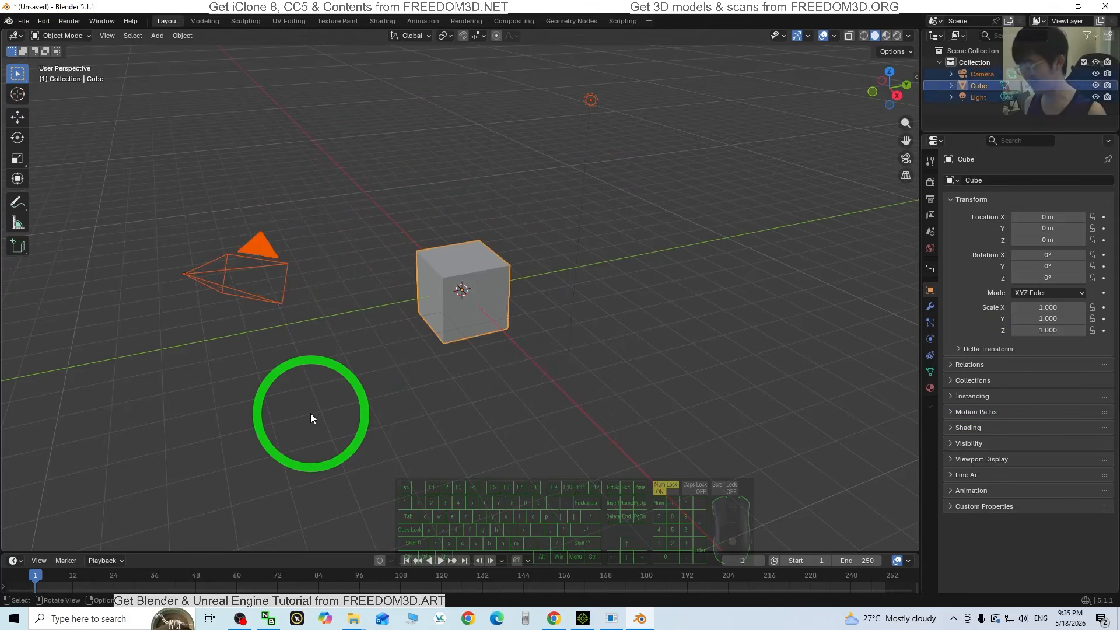
key(Delete)
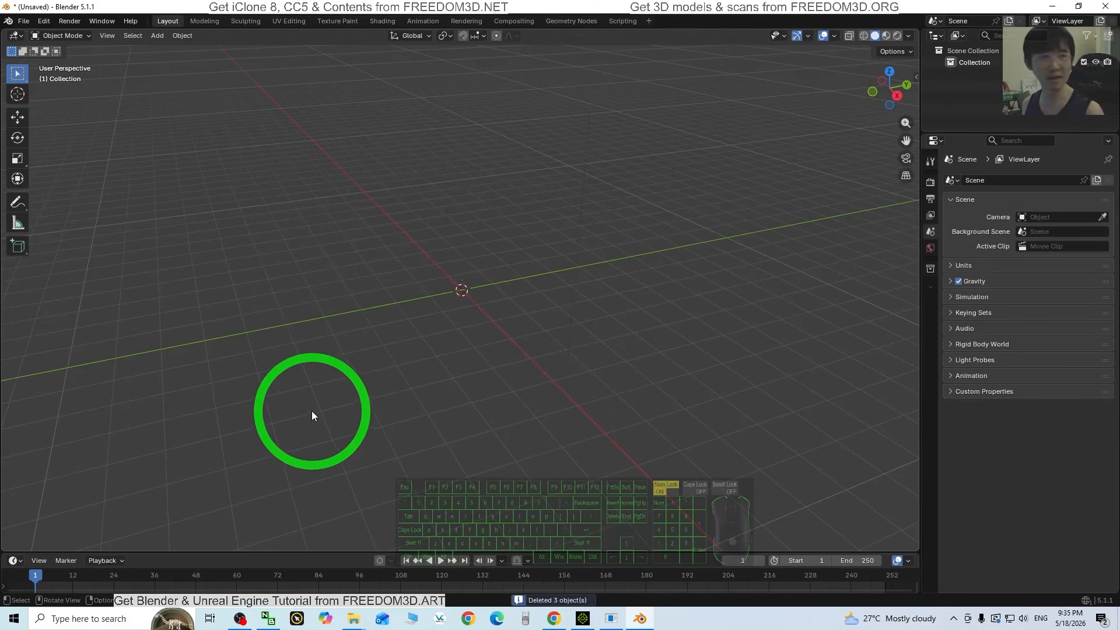
Step: Start a glTF 2.0 import and browse to the modelLib folder inside terrain01 on the Desktop
click(25, 22)
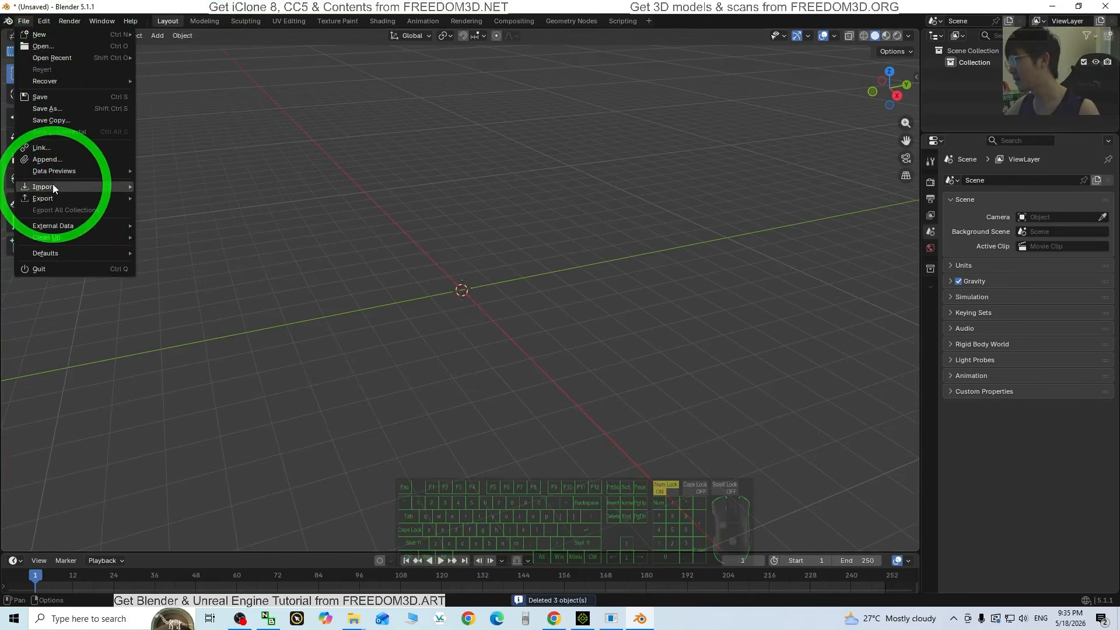
mouse_move(53, 185)
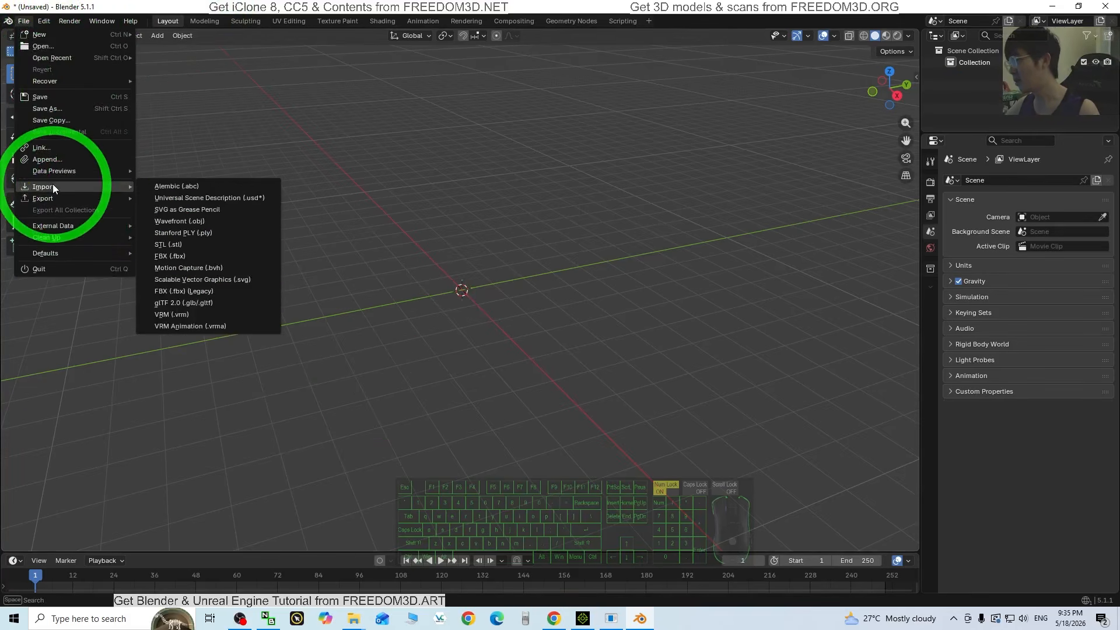
click(195, 302)
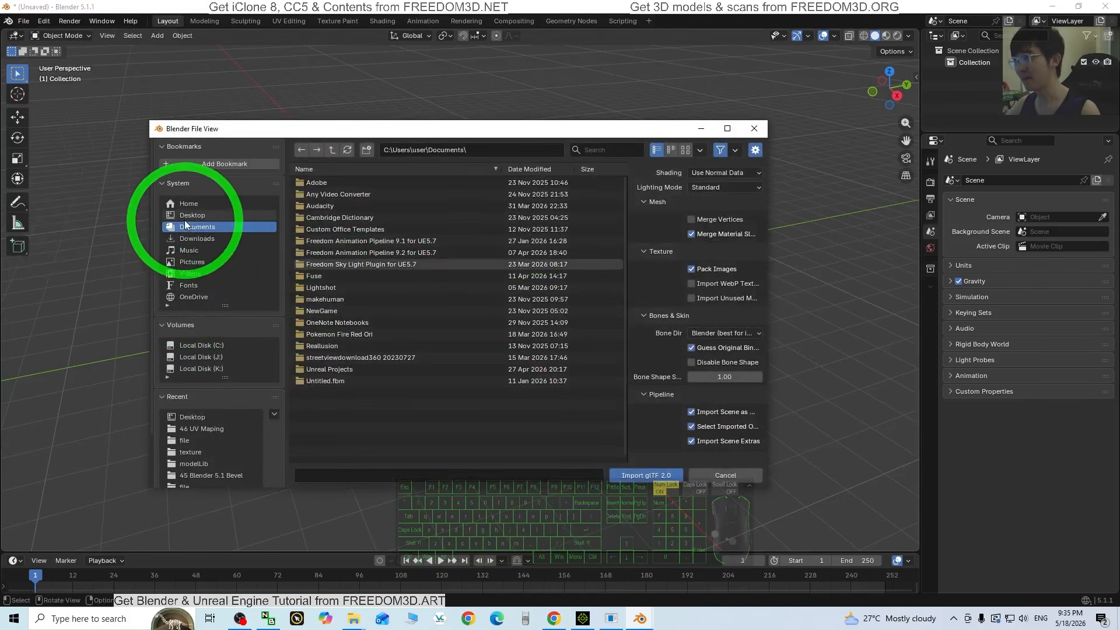
click(186, 216)
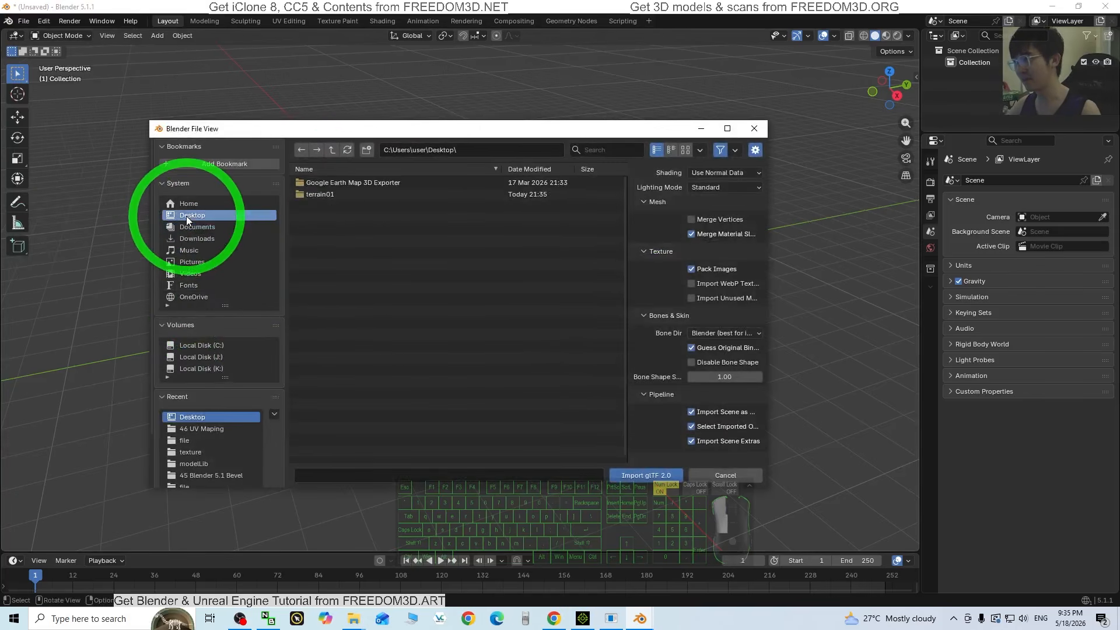
double_click(320, 195)
click(323, 186)
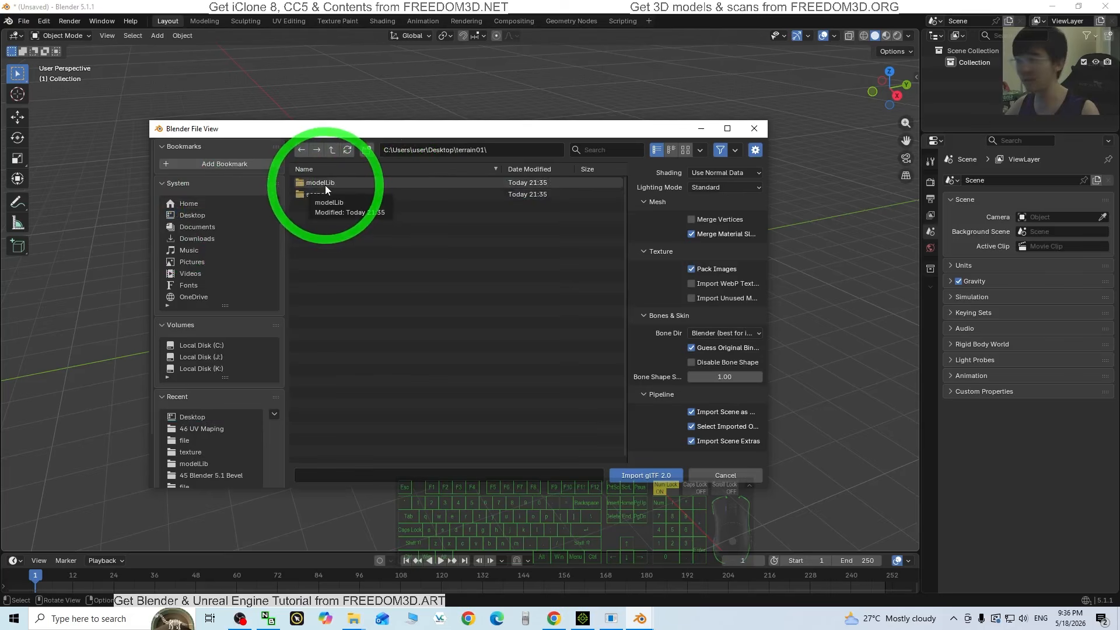
double_click(324, 185)
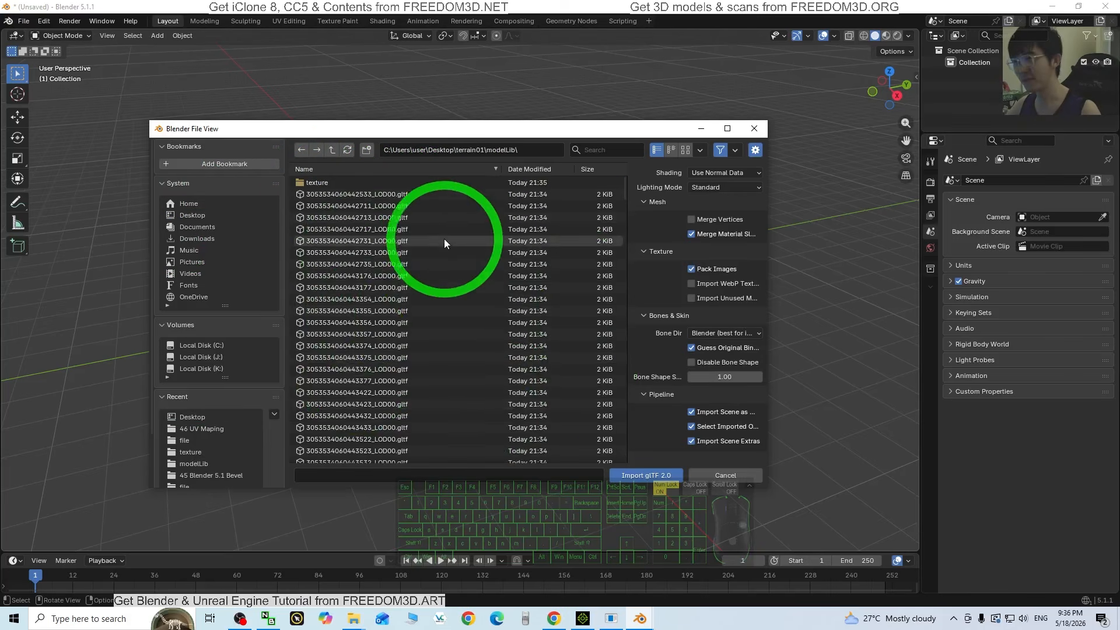
Step: Select every LOD00 glTF file in the modelLib folder, from first to last, and import them all
click(390, 194)
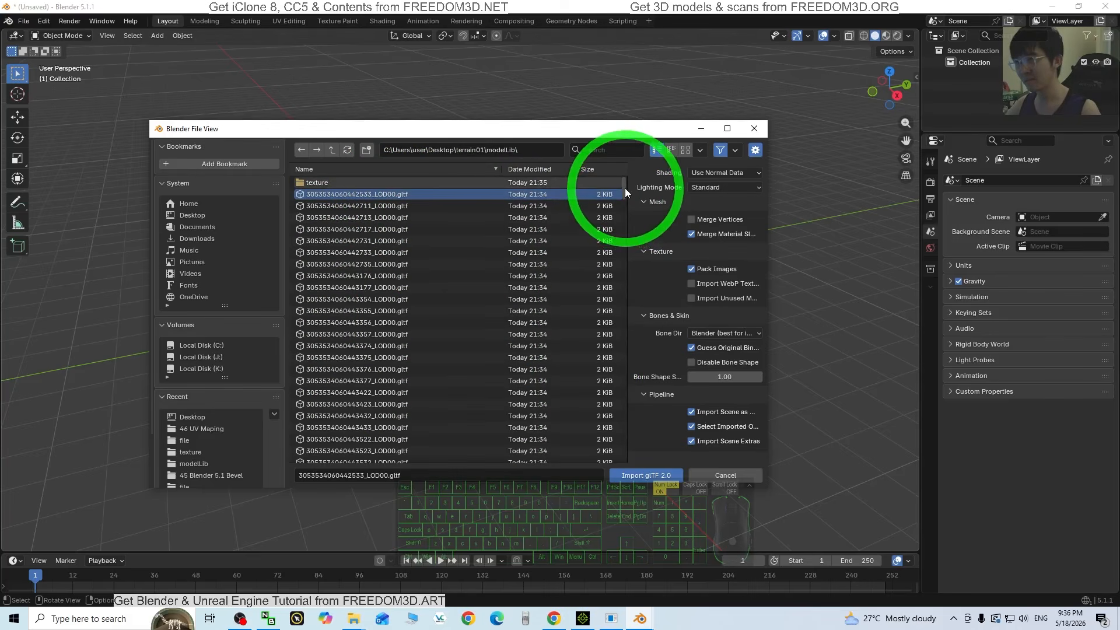
drag(625, 188, 615, 465)
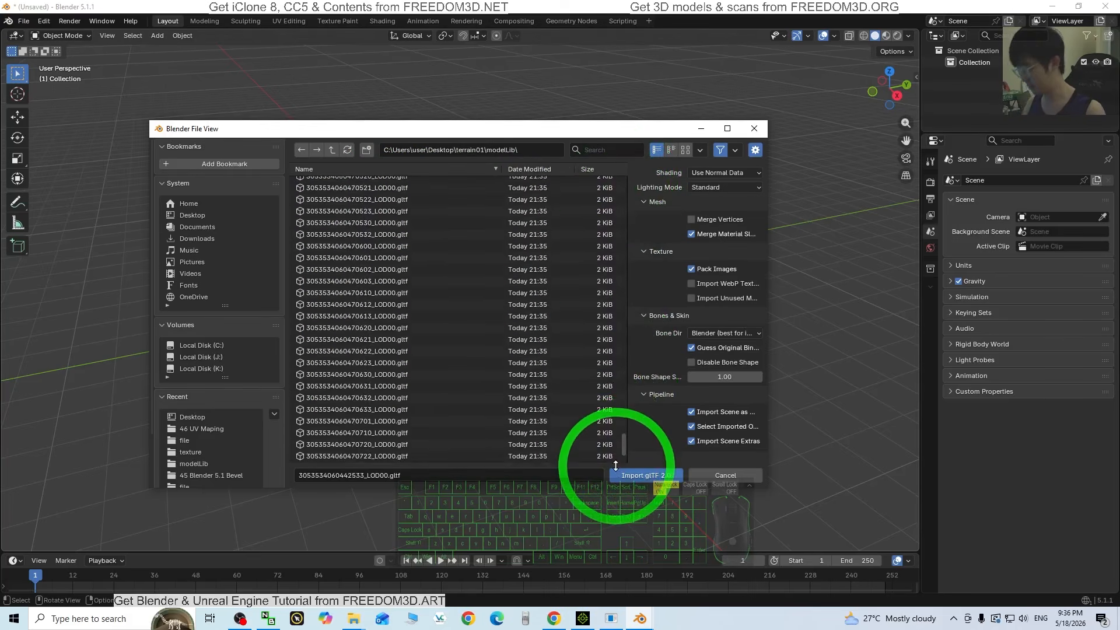
shift+click(386, 455)
scroll(512, 385, up, 10)
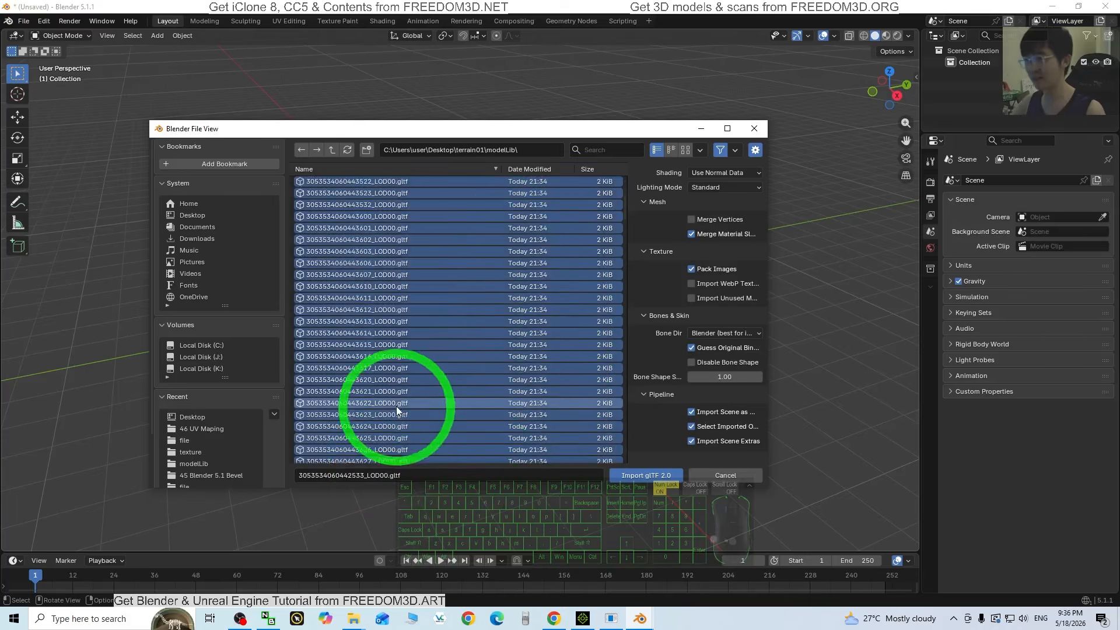
scroll(439, 323, up, 2)
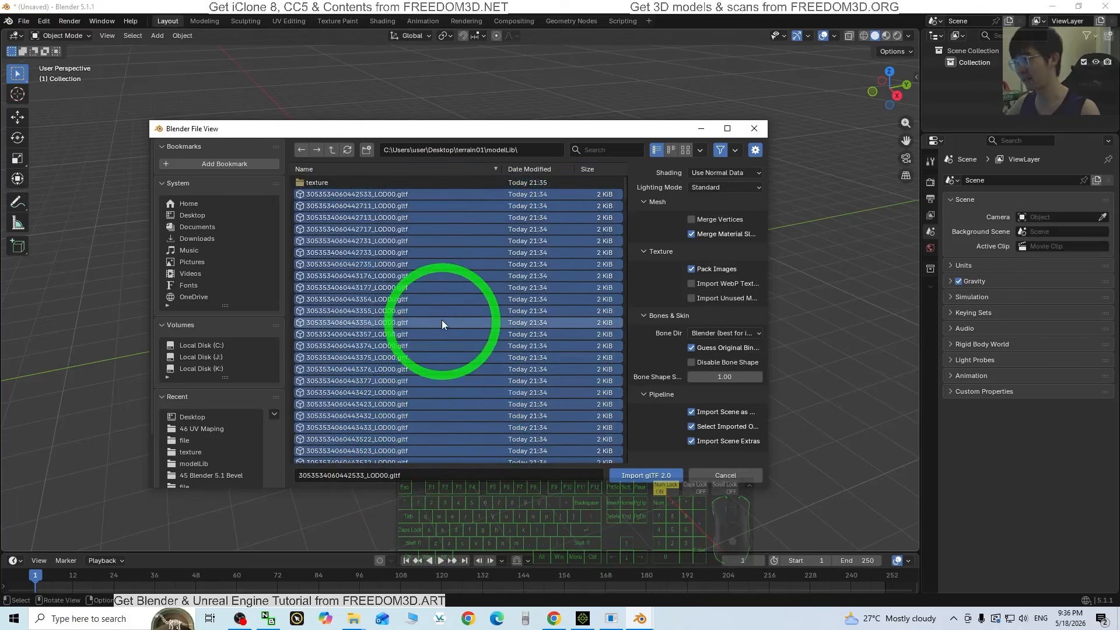
click(644, 476)
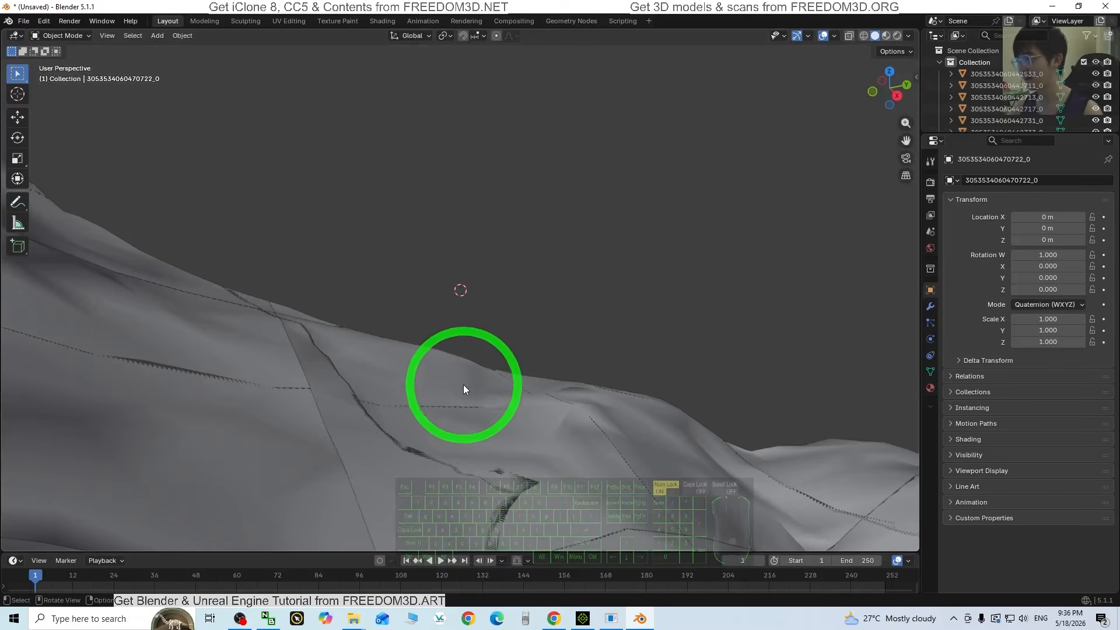
Step: Examine the imported terrain tiles at different distances and highlight all of them to check their extent
scroll(476, 422, up, 5)
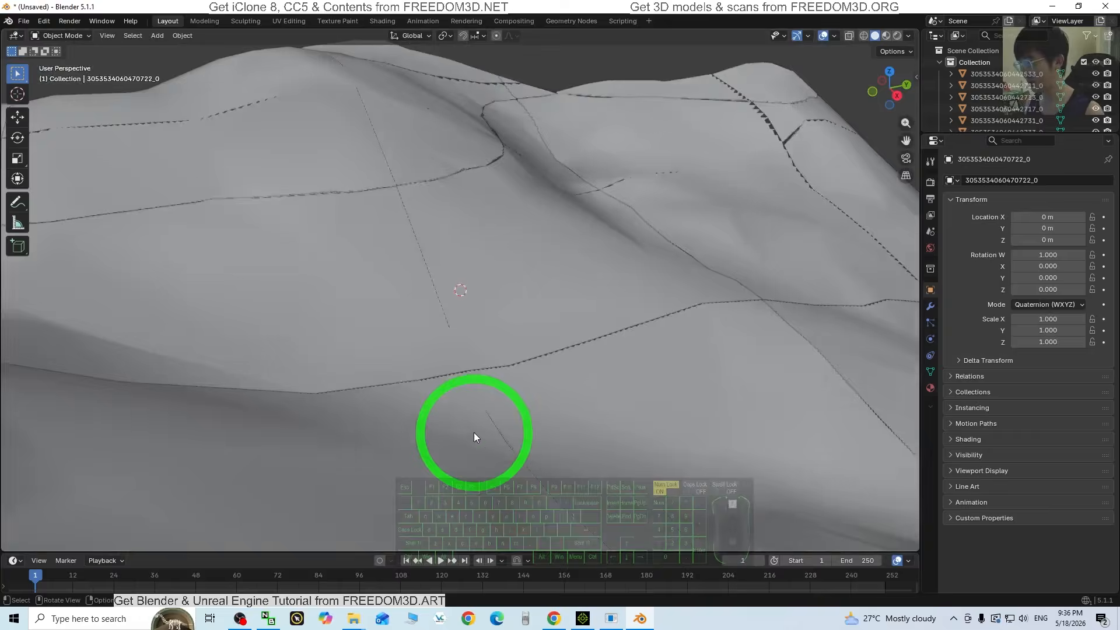
scroll(473, 432, up, 5)
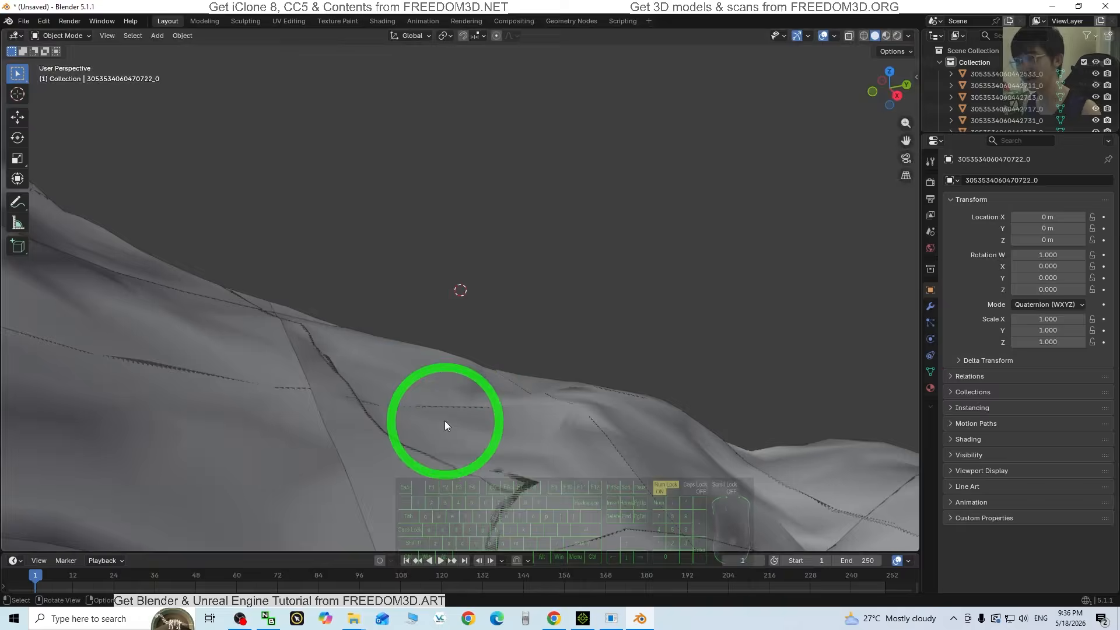
scroll(445, 421, up, 3)
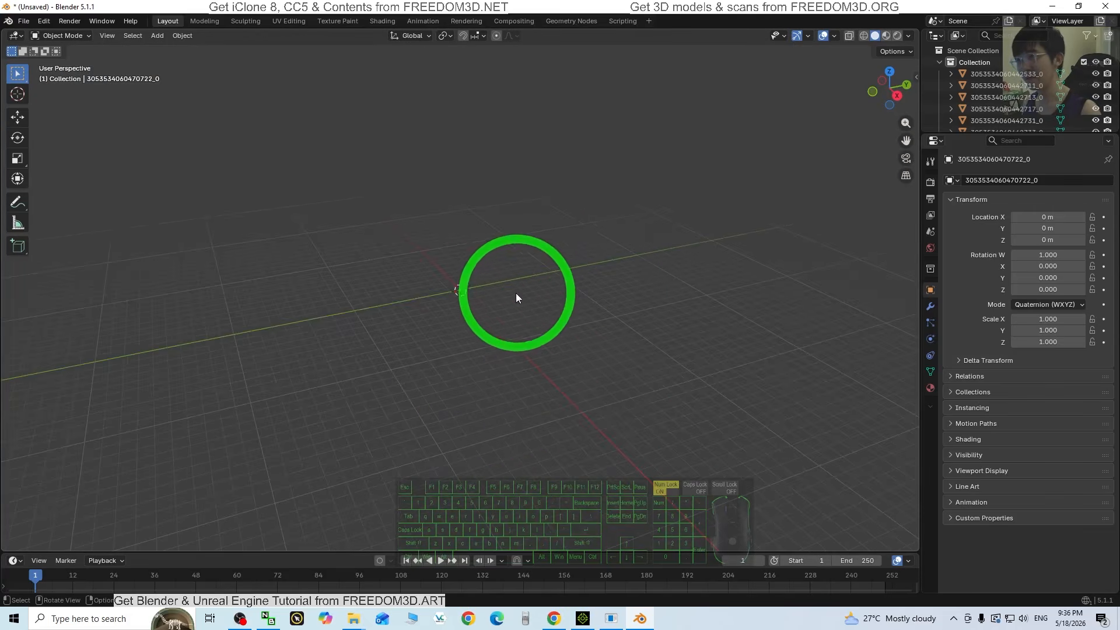
scroll(461, 298, down, 3)
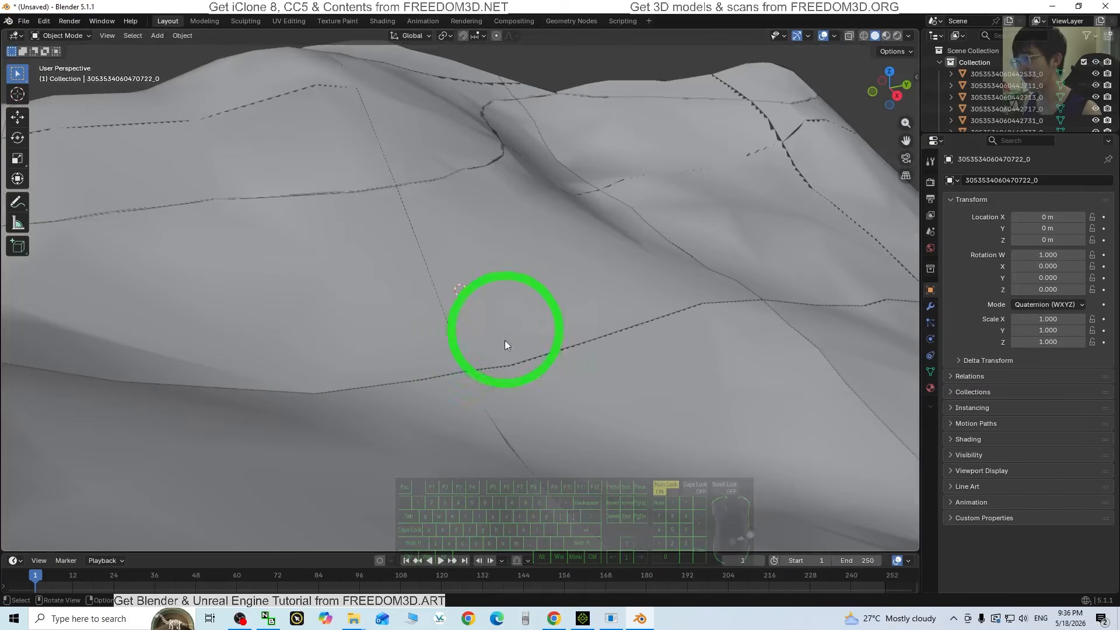
scroll(547, 299, down, 5)
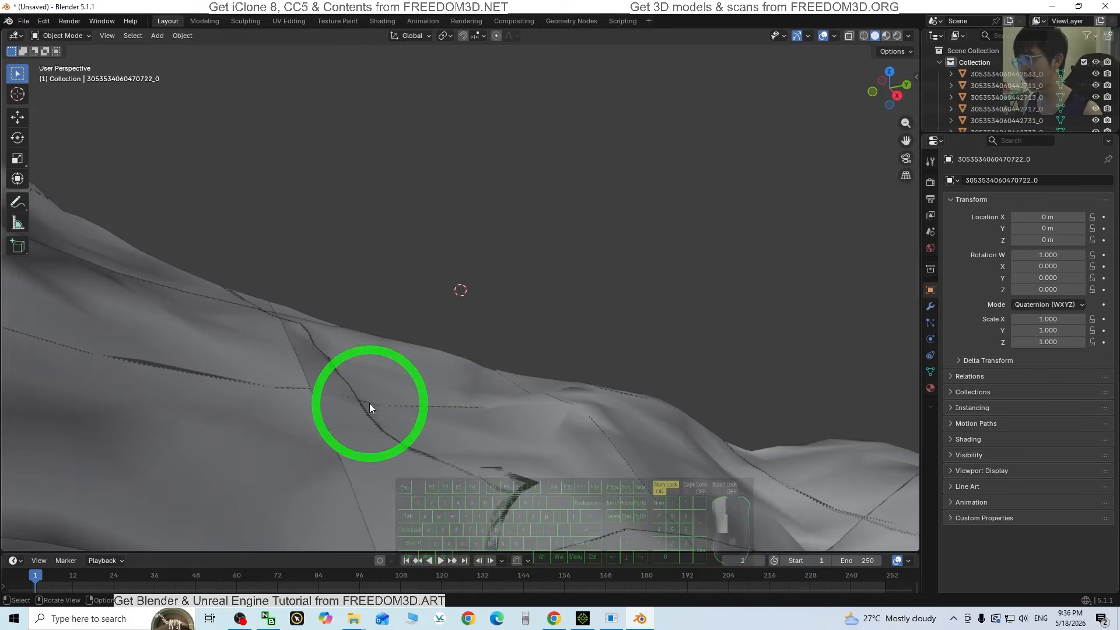
click(369, 403)
key(a)
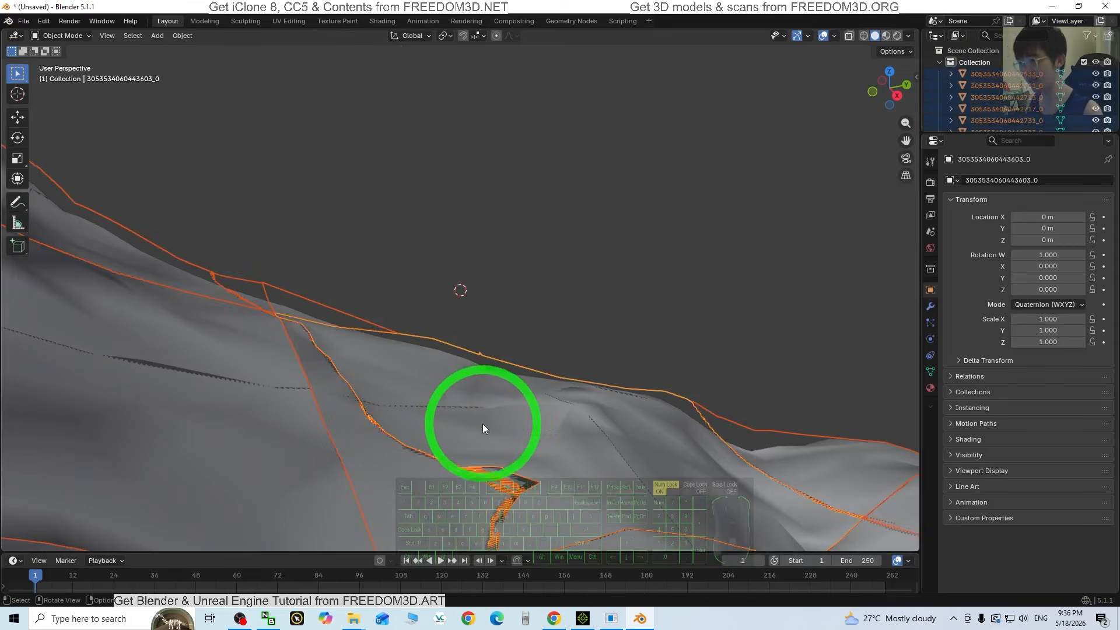
click(548, 249)
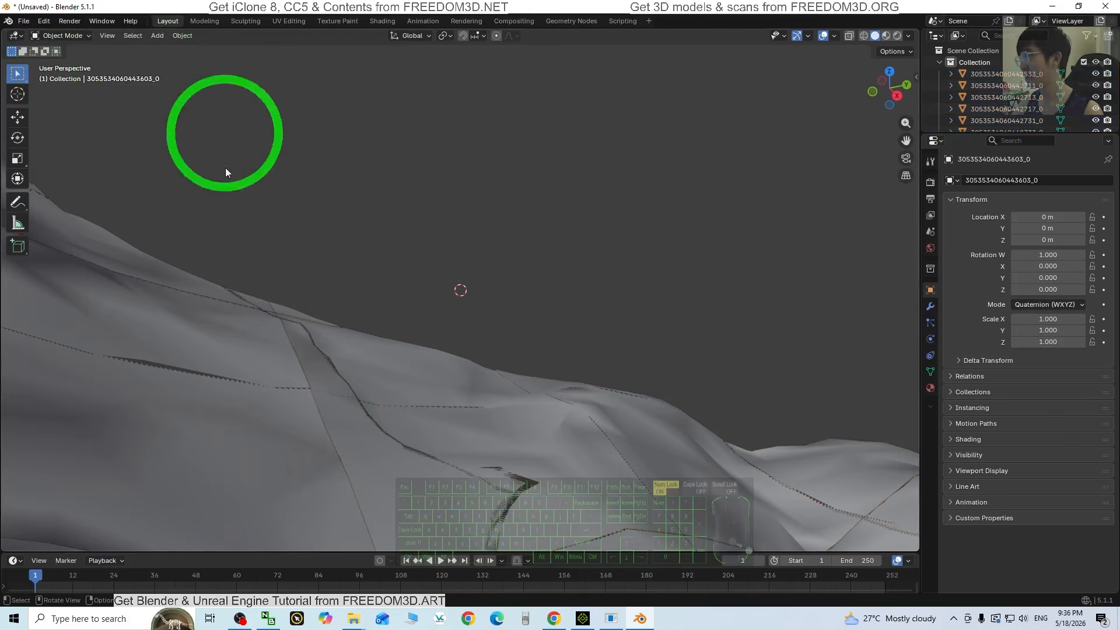
Step: Switch the viewport to Material Preview shading to show the terrain's materials
click(887, 36)
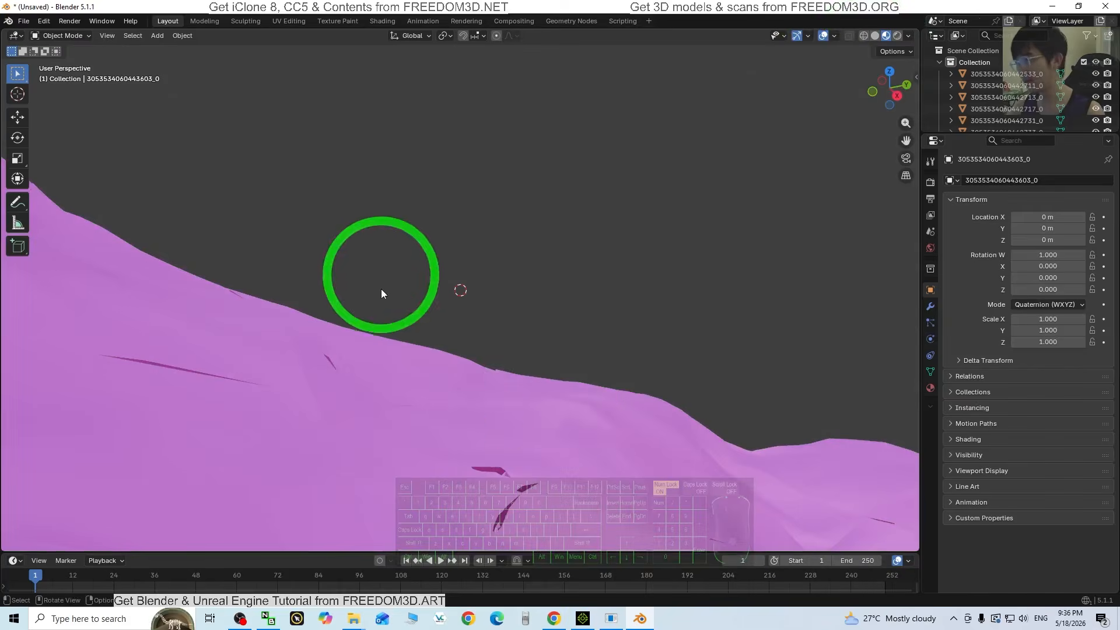
scroll(501, 447, up, 2)
scroll(466, 425, down, 1)
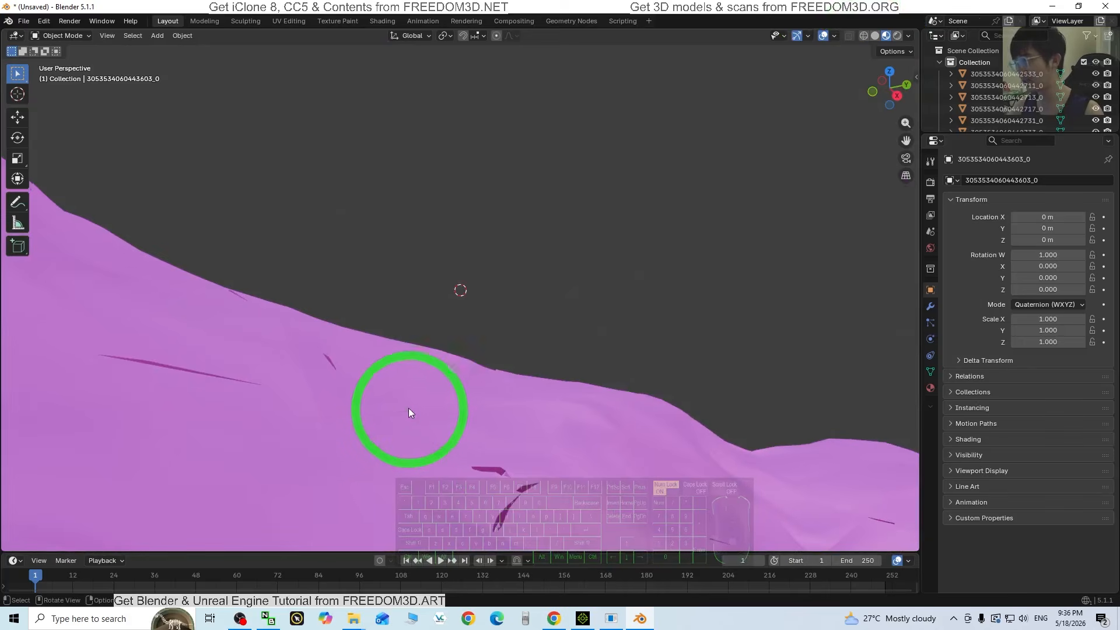
scroll(407, 405, up, 1)
Step: Relink the terrain's missing textures with Find Missing Files, using the modelLib folder inside terrain01 on the Desktop
click(26, 21)
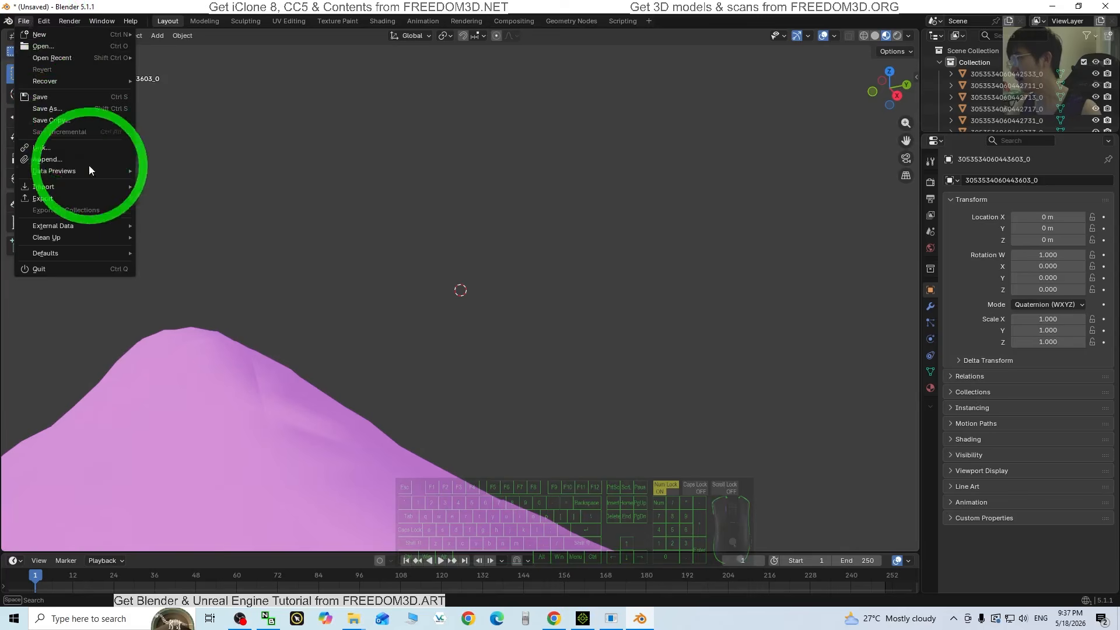
mouse_move(88, 225)
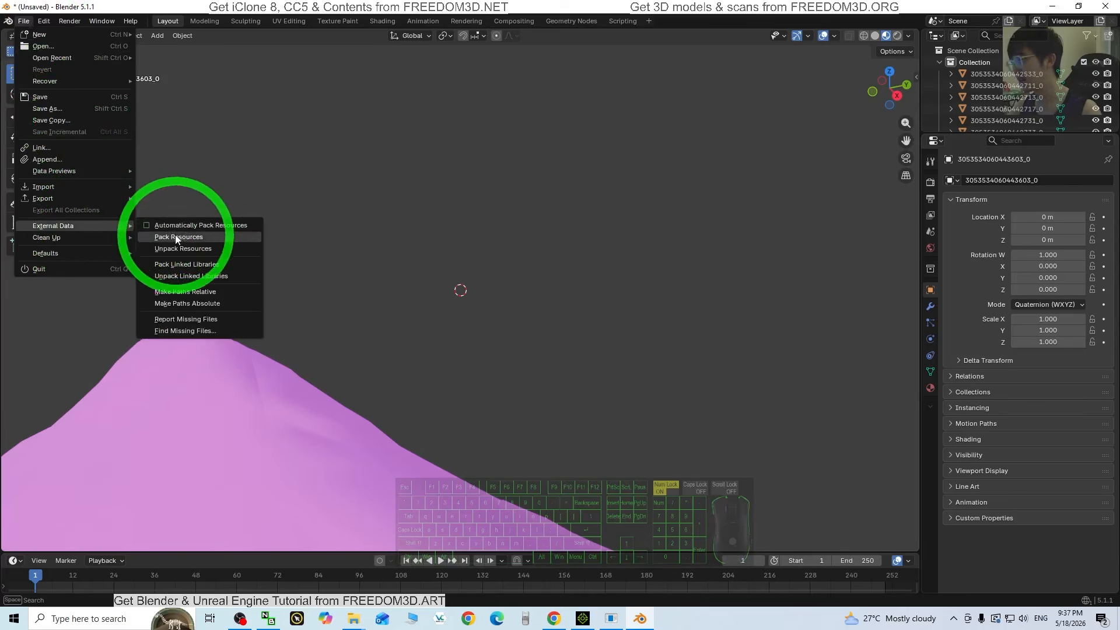
click(183, 330)
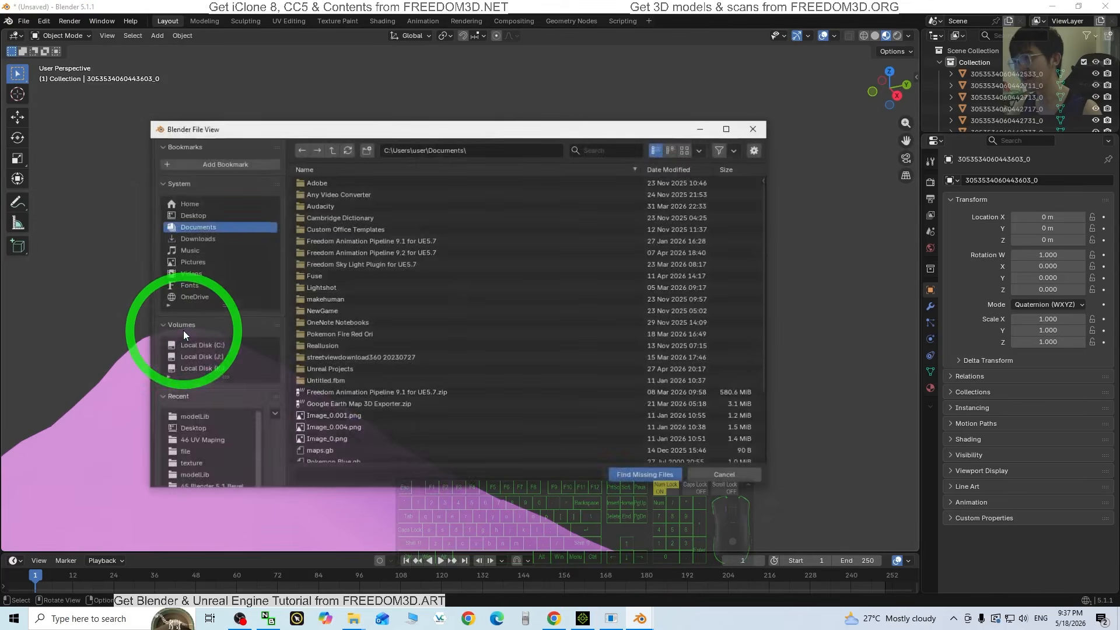
click(183, 215)
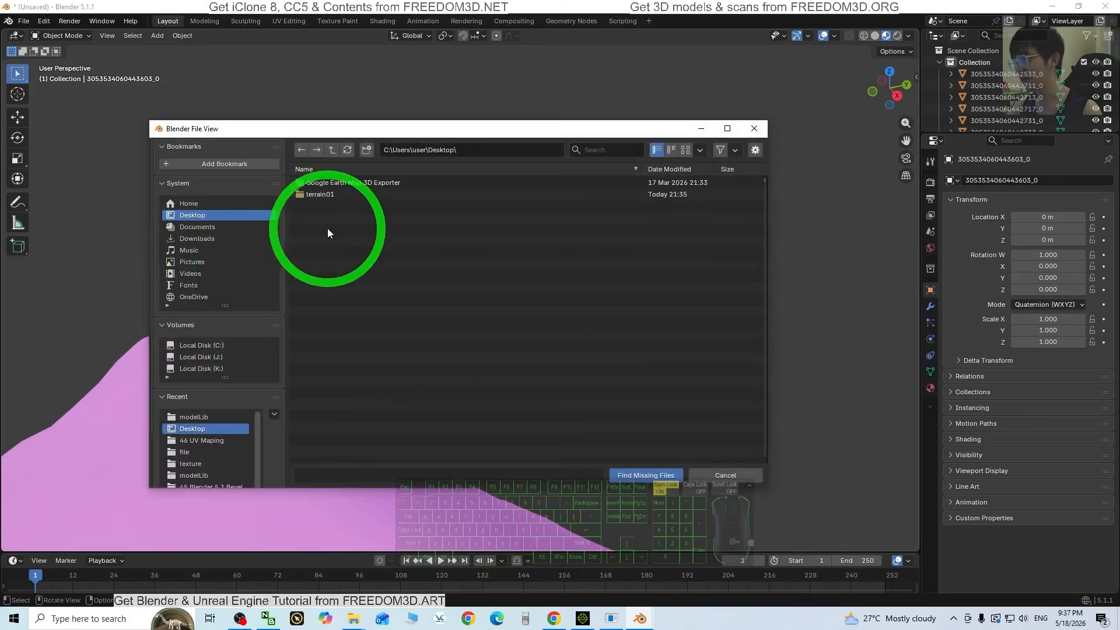
double_click(322, 194)
click(322, 185)
double_click(321, 184)
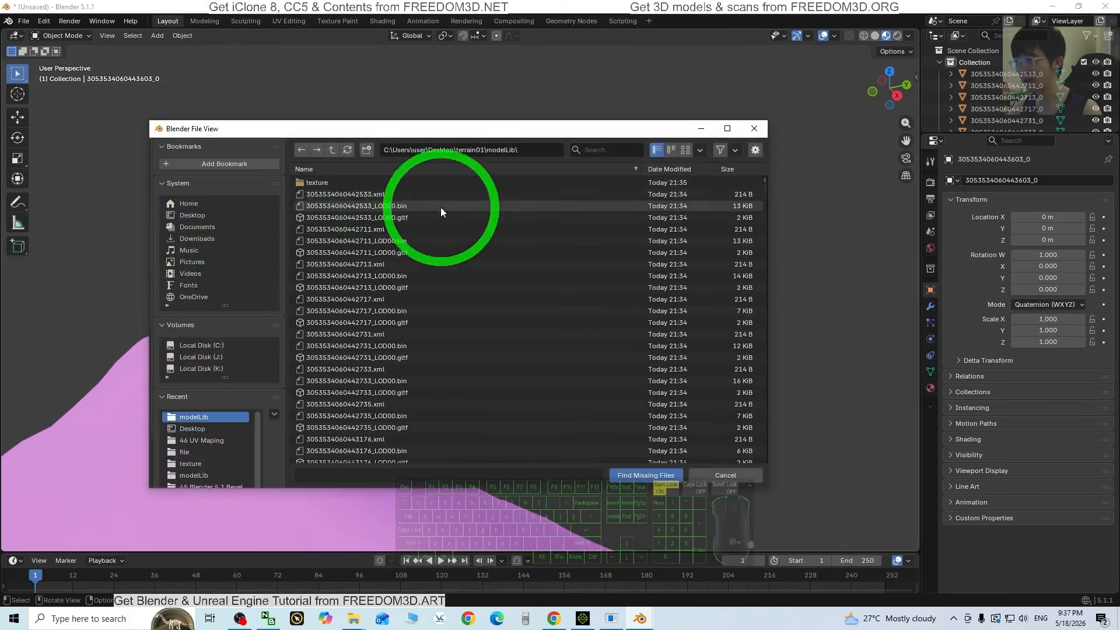
click(627, 476)
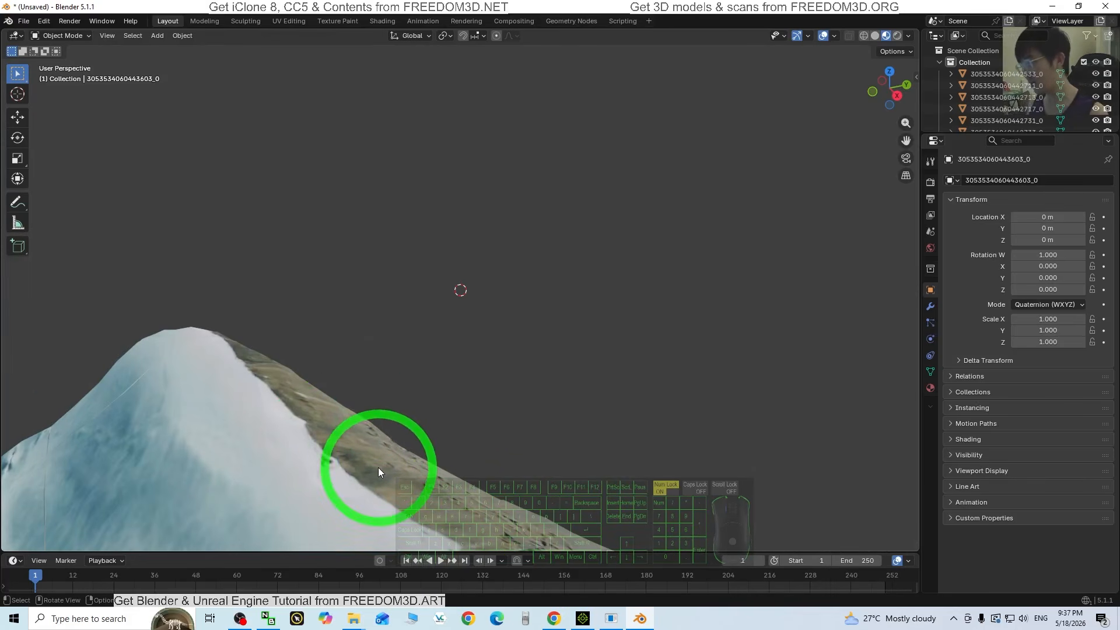
Step: Select all the imported terrain tiles and join them into a single object
key(a)
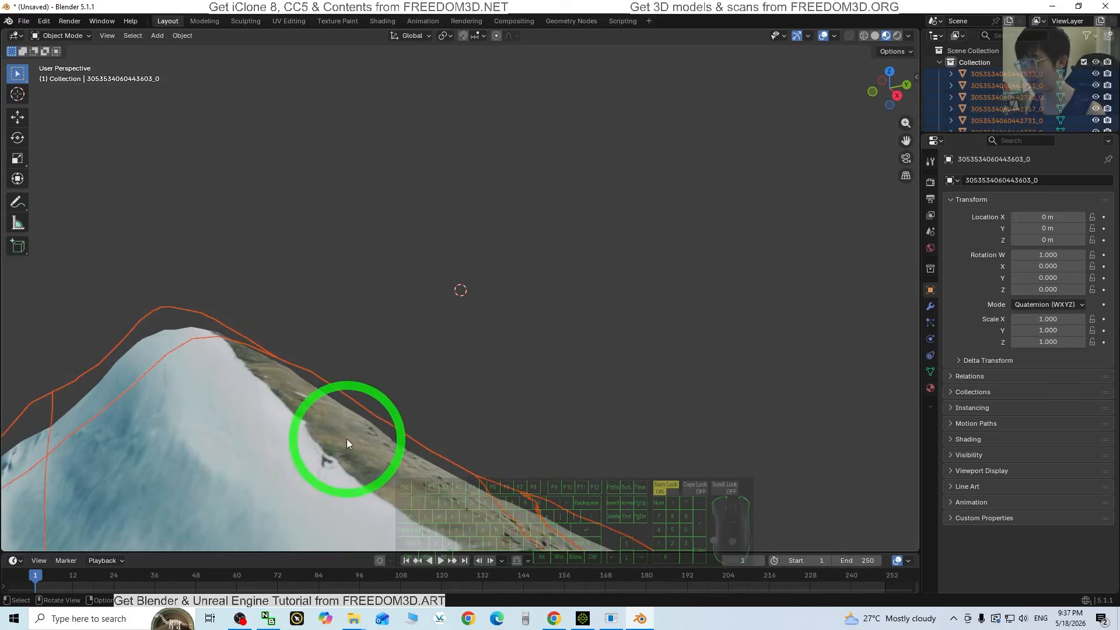
right_click(314, 427)
mouse_move(246, 429)
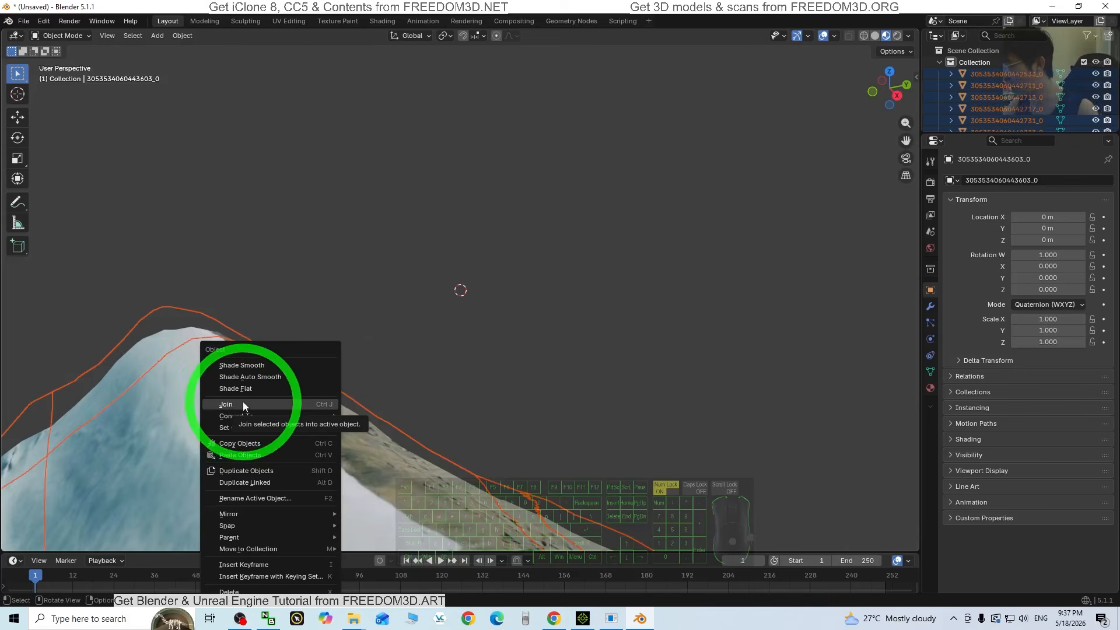
click(245, 405)
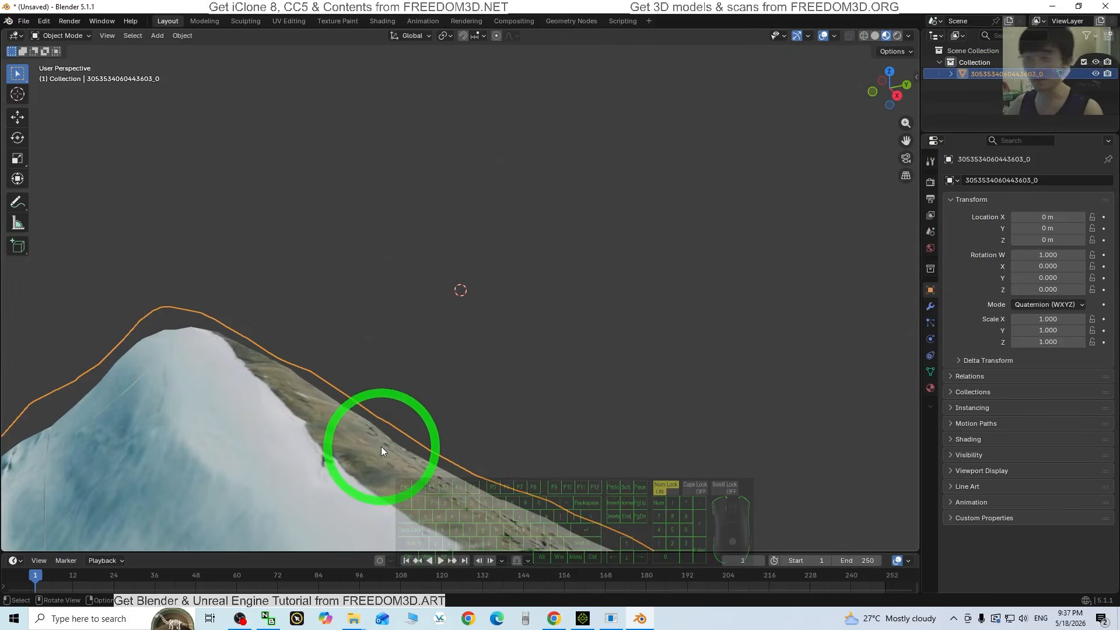
scroll(381, 449, up, 6)
scroll(496, 401, down, 6)
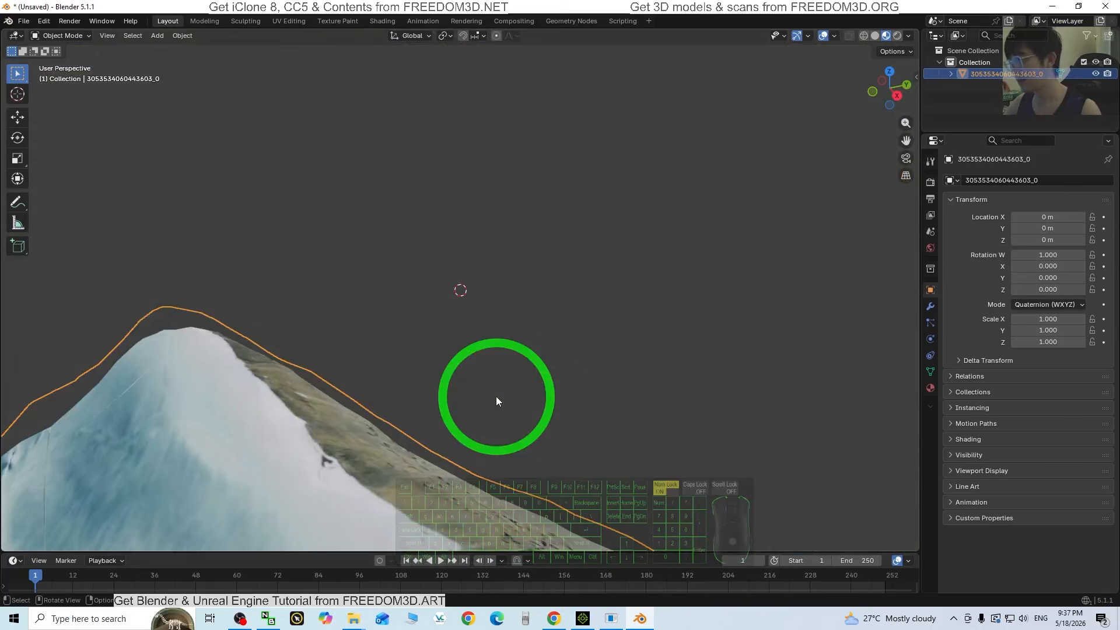
scroll(414, 454, up, 4)
scroll(413, 458, down, 4)
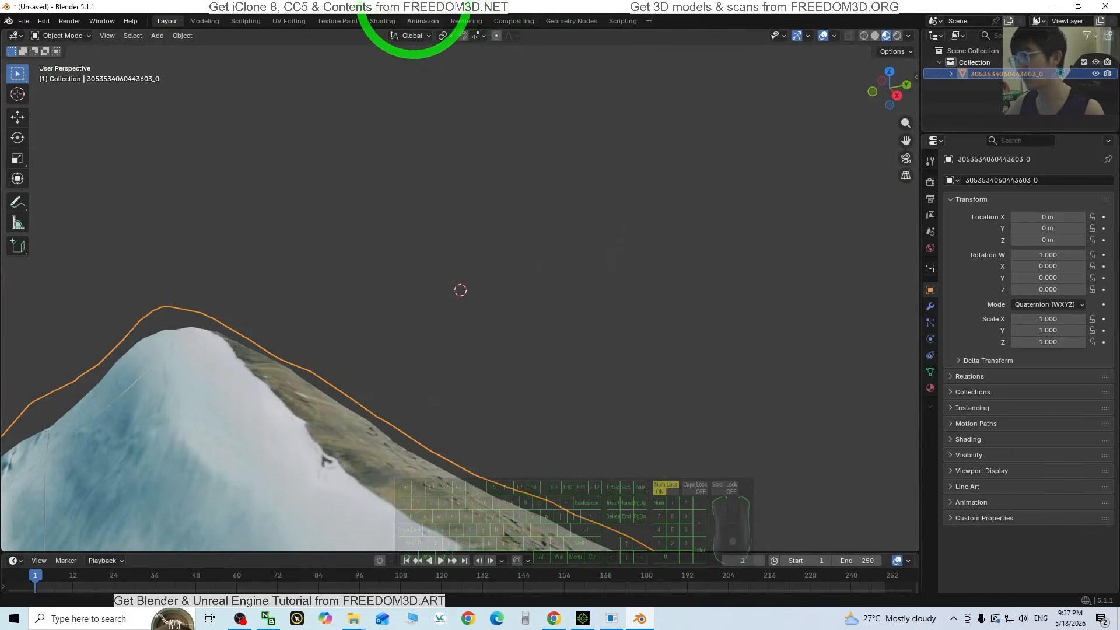
Step: Start an FBX export of the joined terrain with Path Mode set to Copy and Embed Textures enabled
drag(443, 6, 603, 42)
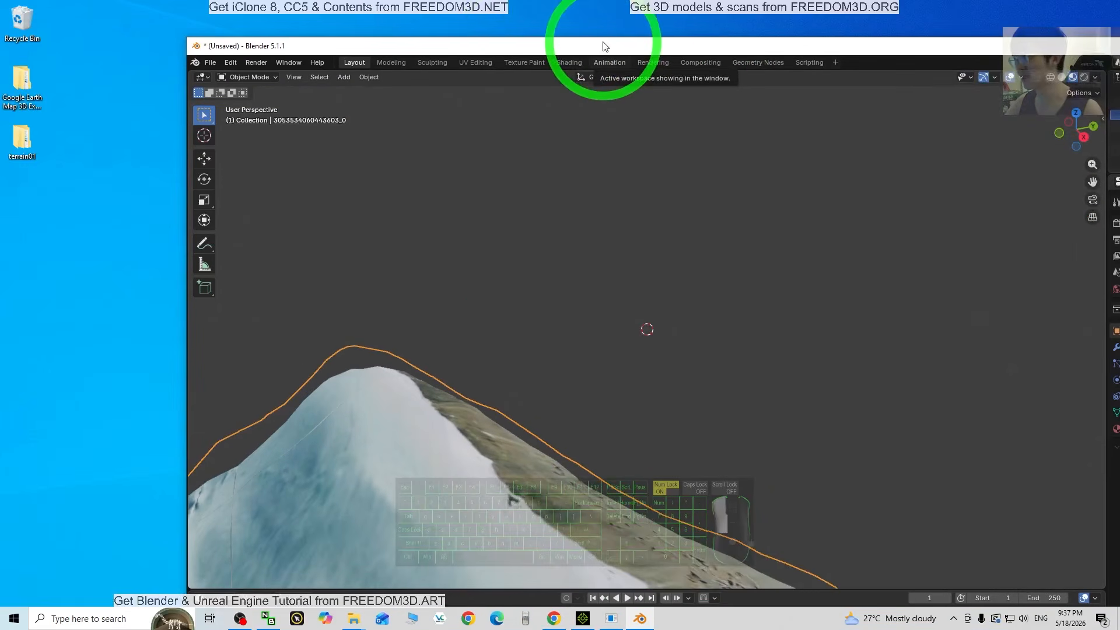
click(210, 63)
mouse_move(255, 264)
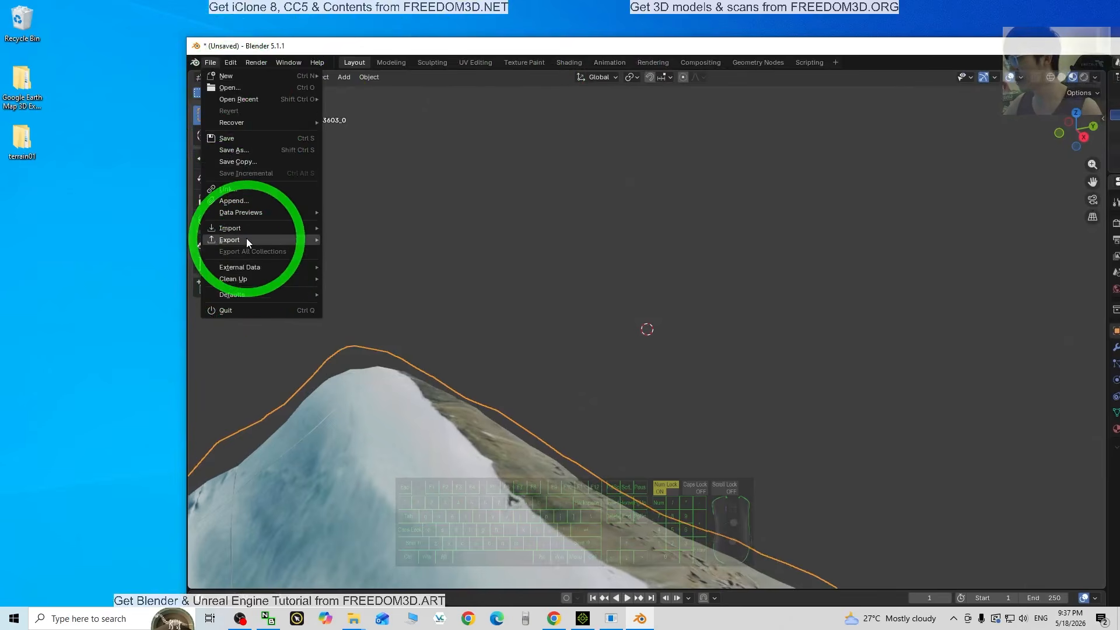
mouse_move(246, 238)
click(372, 332)
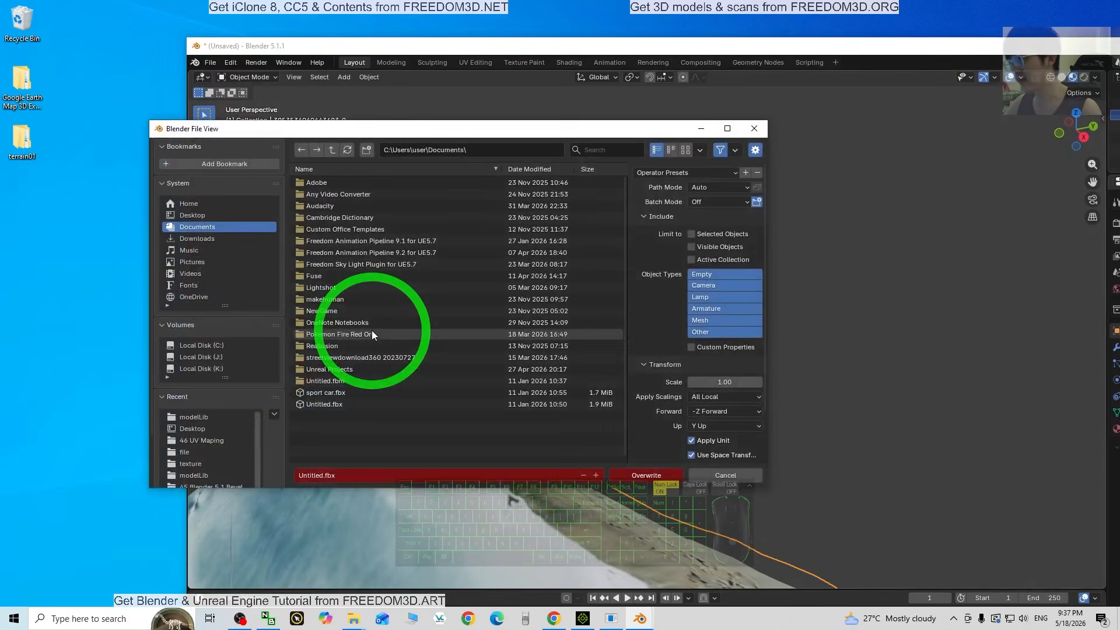
click(709, 188)
click(709, 264)
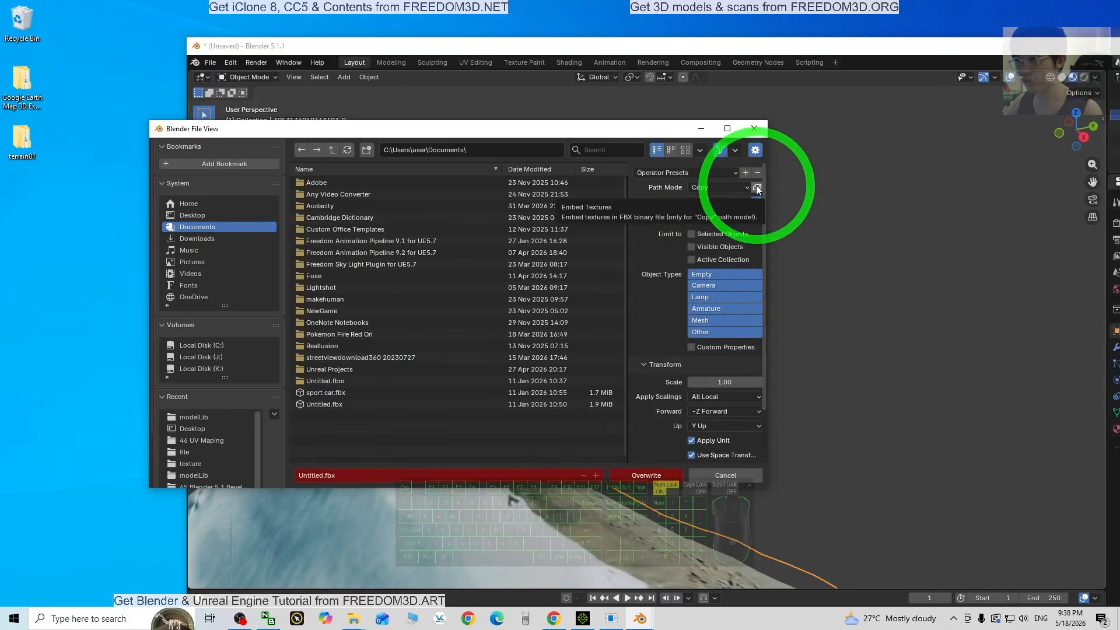
click(757, 187)
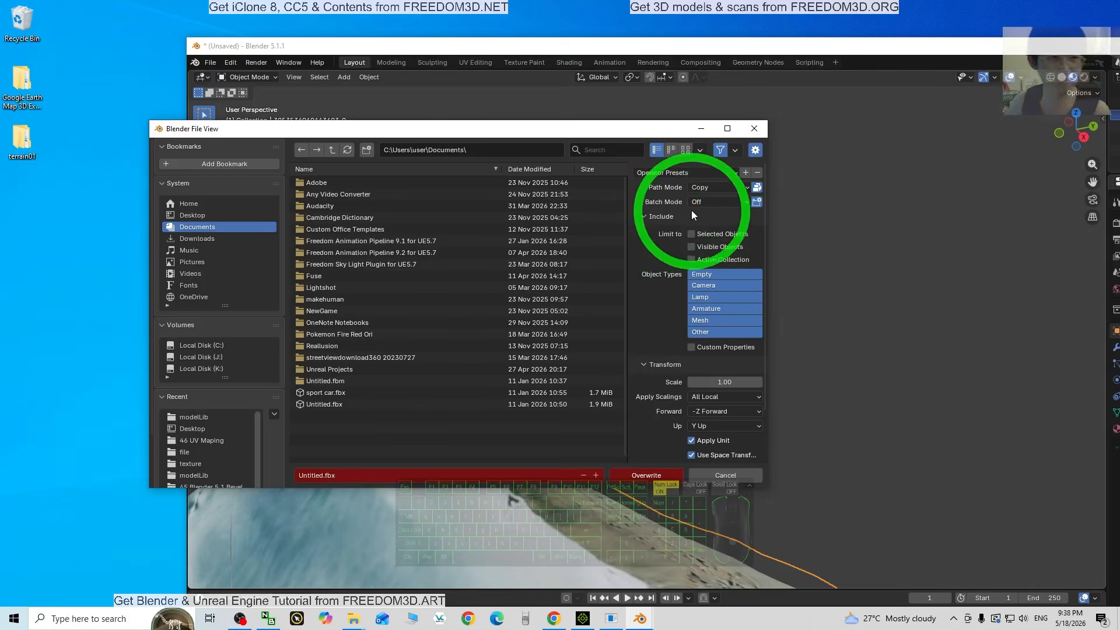
Step: Export the FBX to the Desktop under the file name terrain01
click(198, 216)
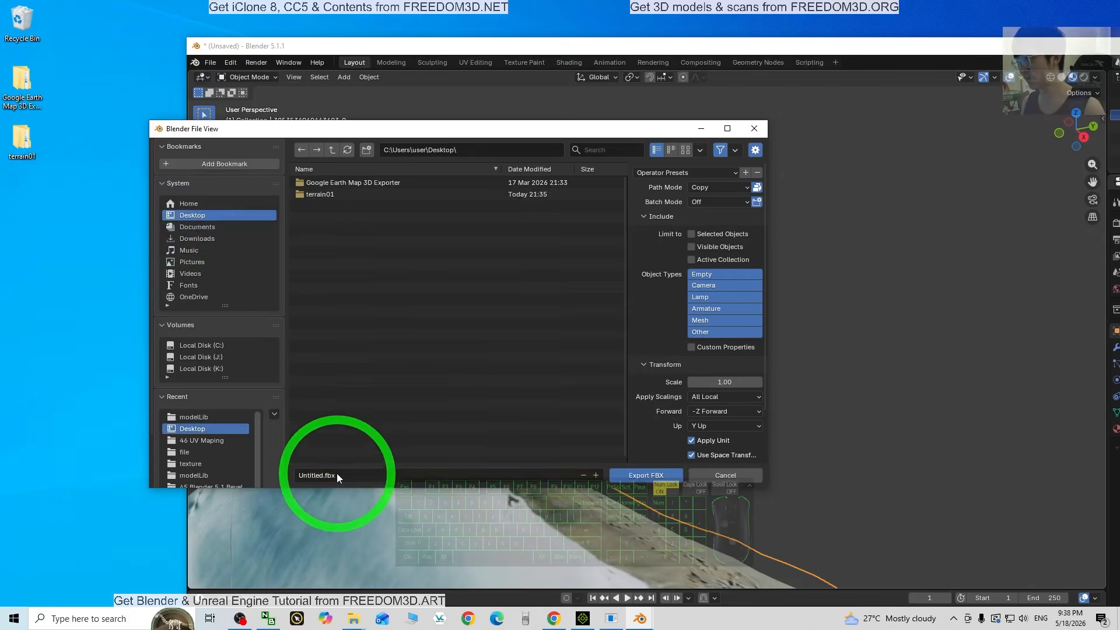
click(365, 470)
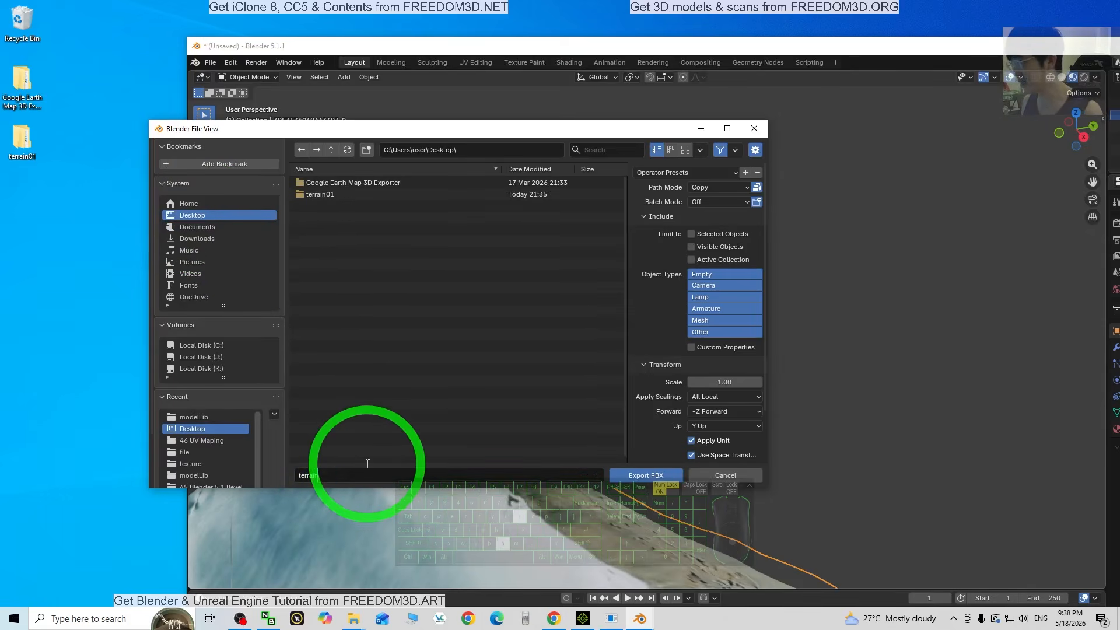
key(Return)
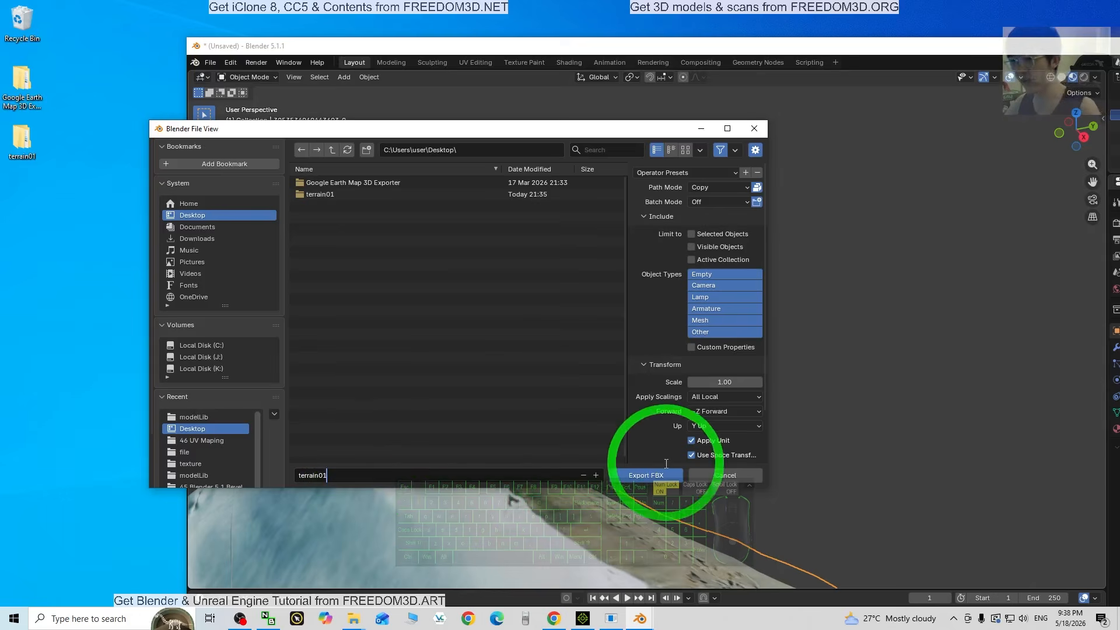
click(646, 475)
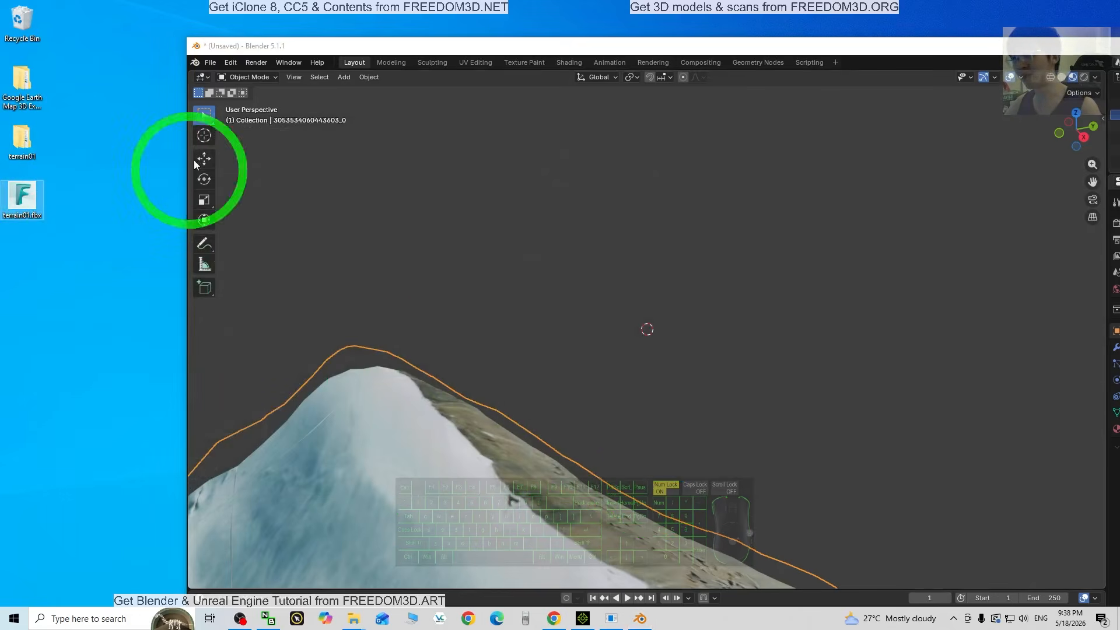
Step: Minimise Blender and inspect the exported terrain01.fbx from the Desktop in Autodesk FBX Review
drag(593, 51, 507, 2)
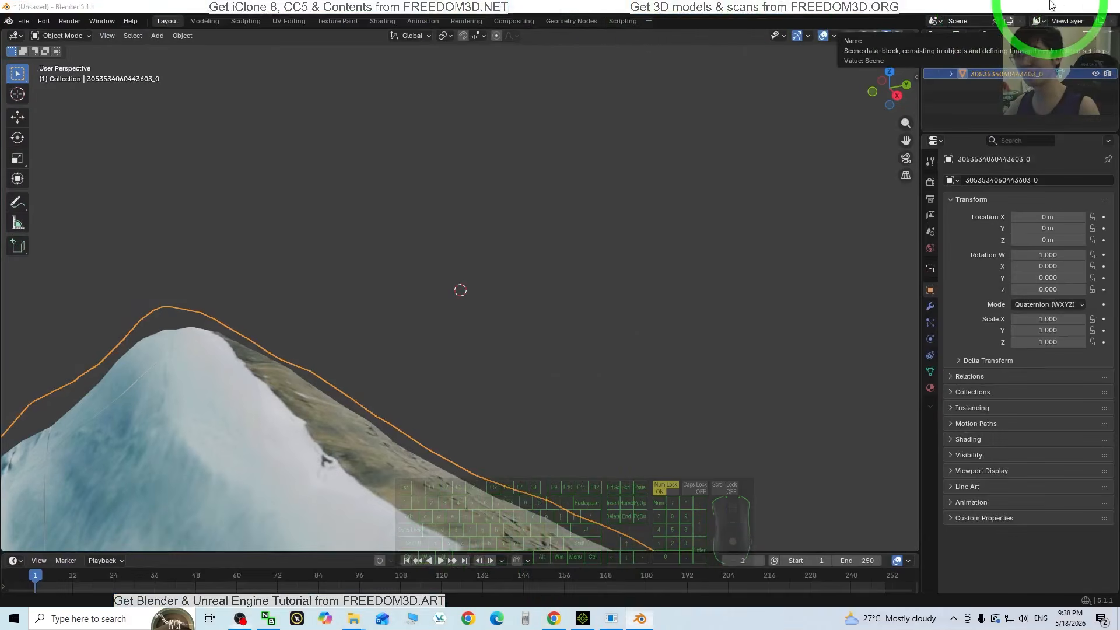
click(1053, 7)
click(587, 64)
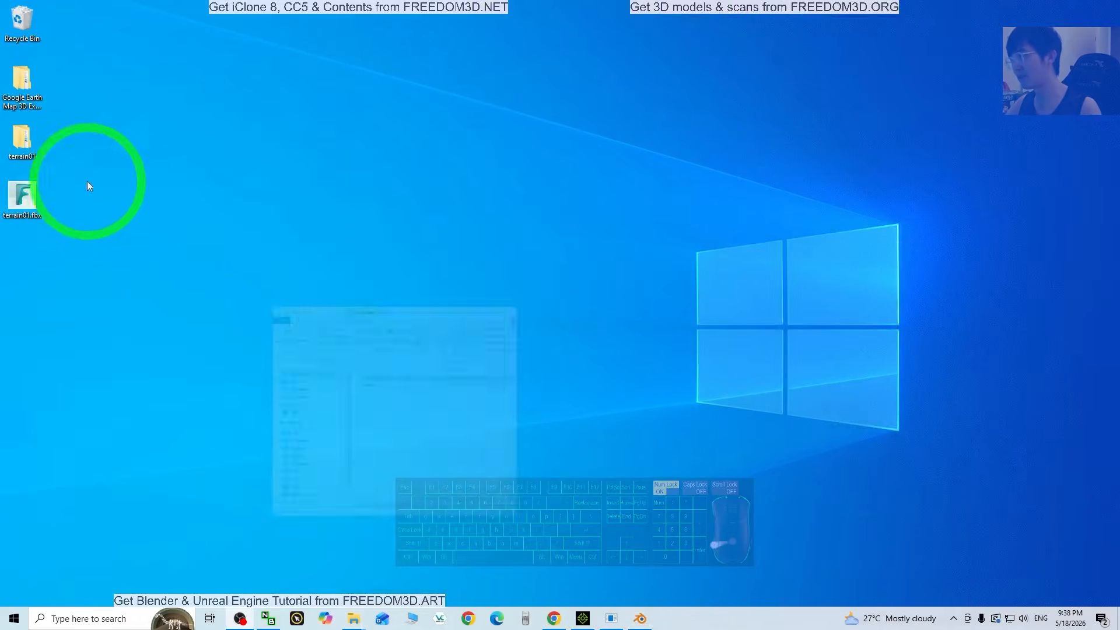
double_click(21, 194)
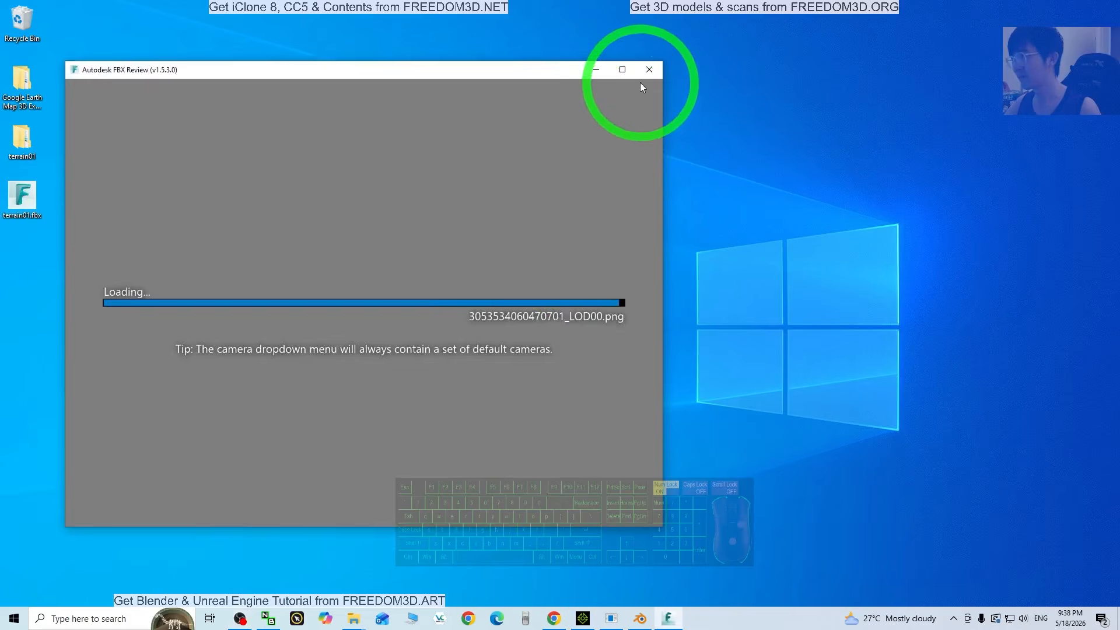
click(622, 70)
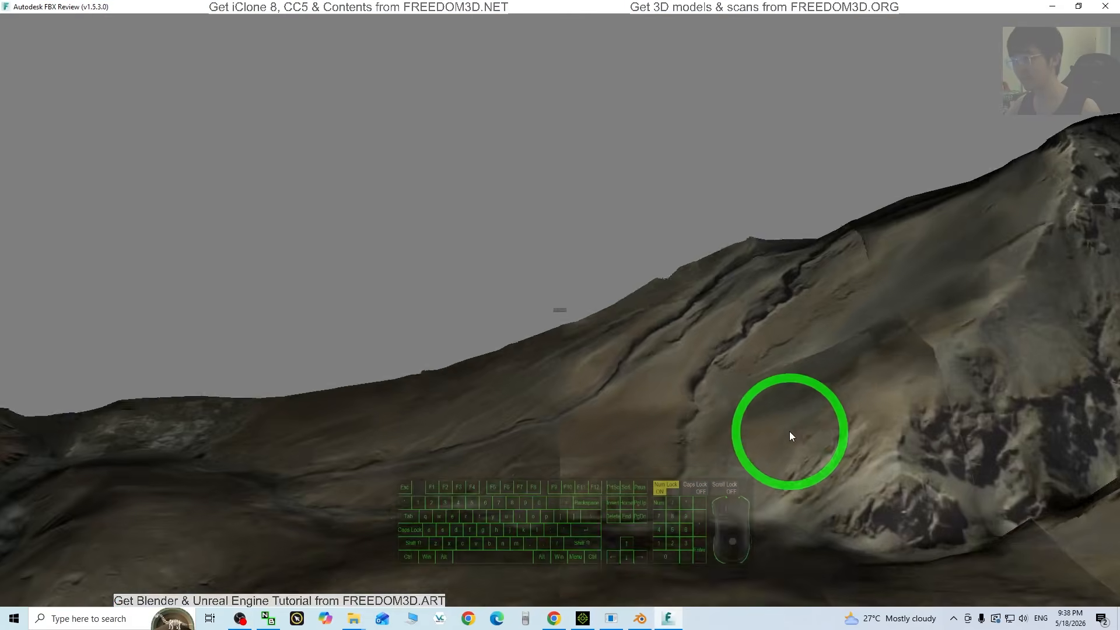
drag(789, 431, 1060, 5)
click(1061, 5)
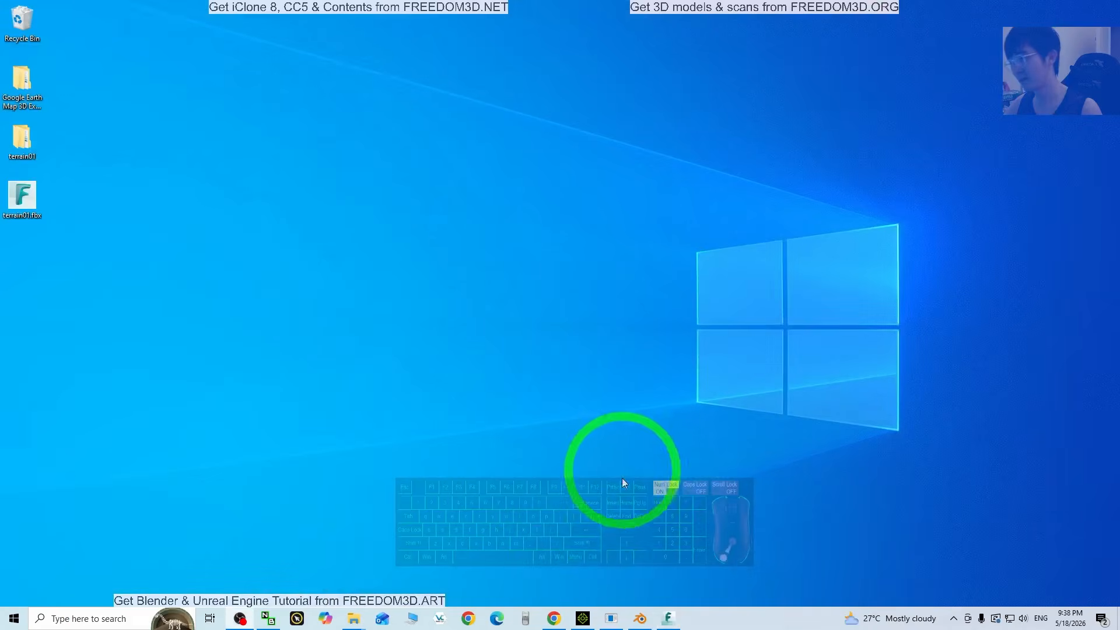
Step: Switch to iClone 8 and import terrain01.fbx from the Desktop, converting it with the Keep Original frame rate setting
click(582, 618)
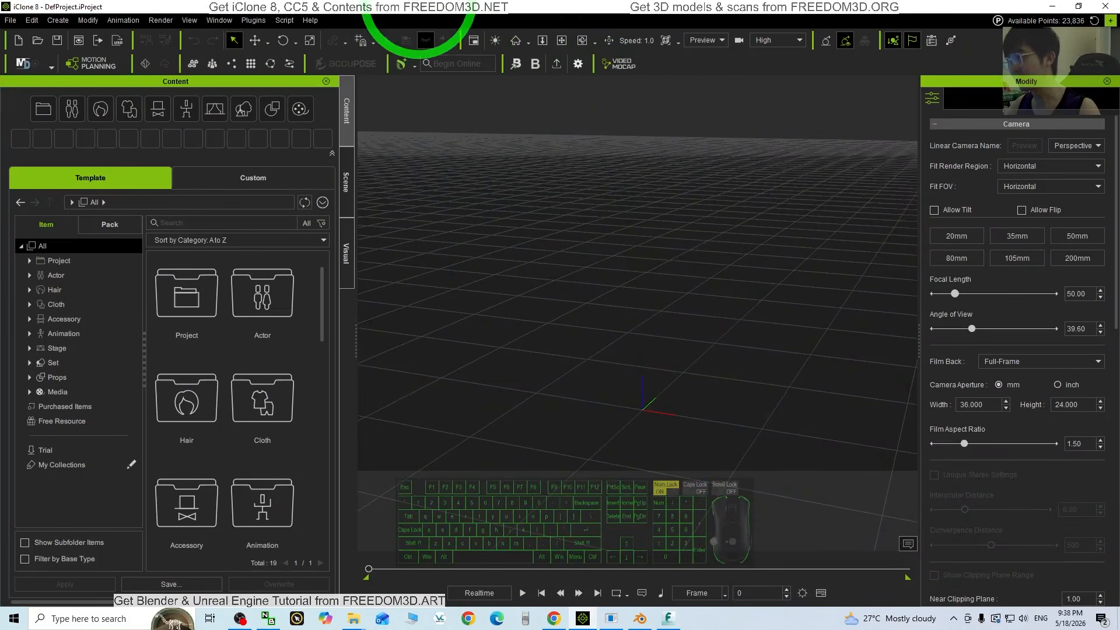
drag(418, 4, 519, 24)
drag(24, 197, 597, 360)
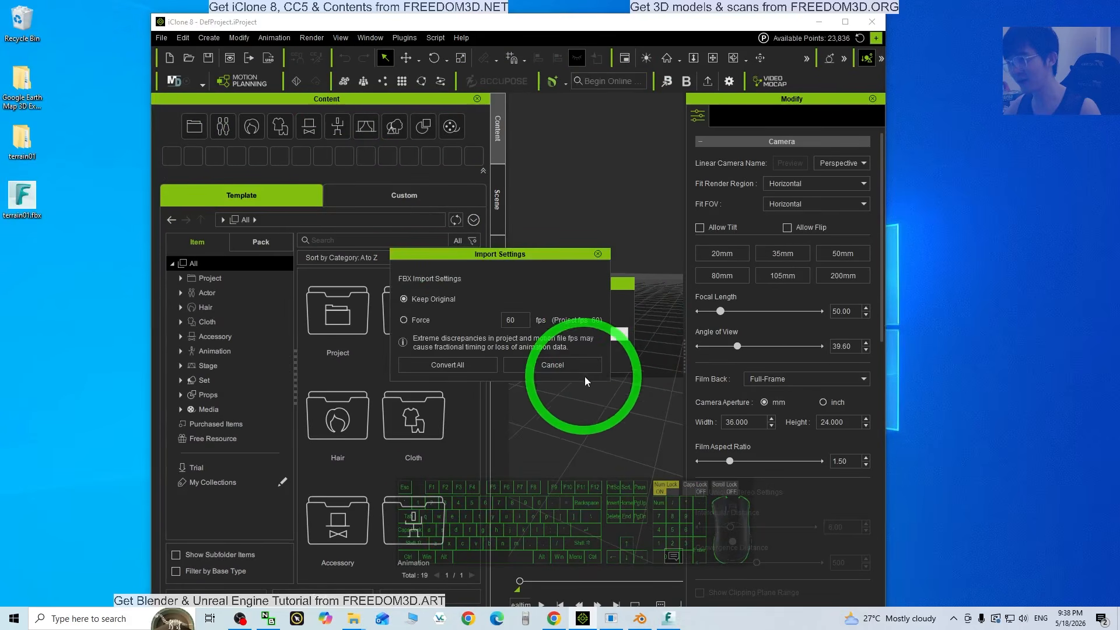
click(447, 366)
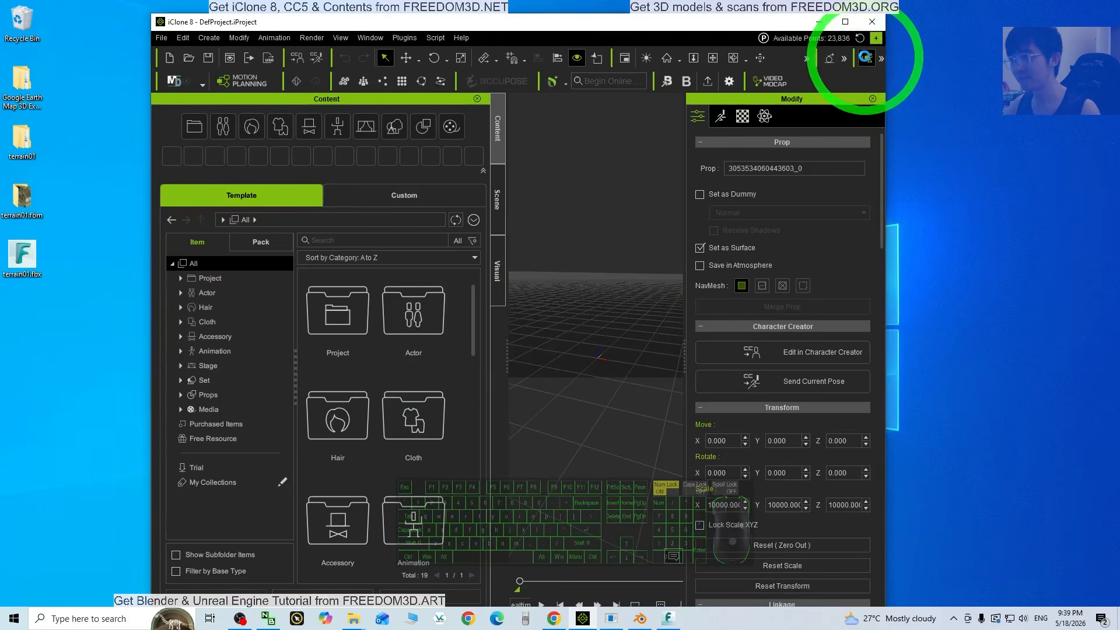
click(844, 21)
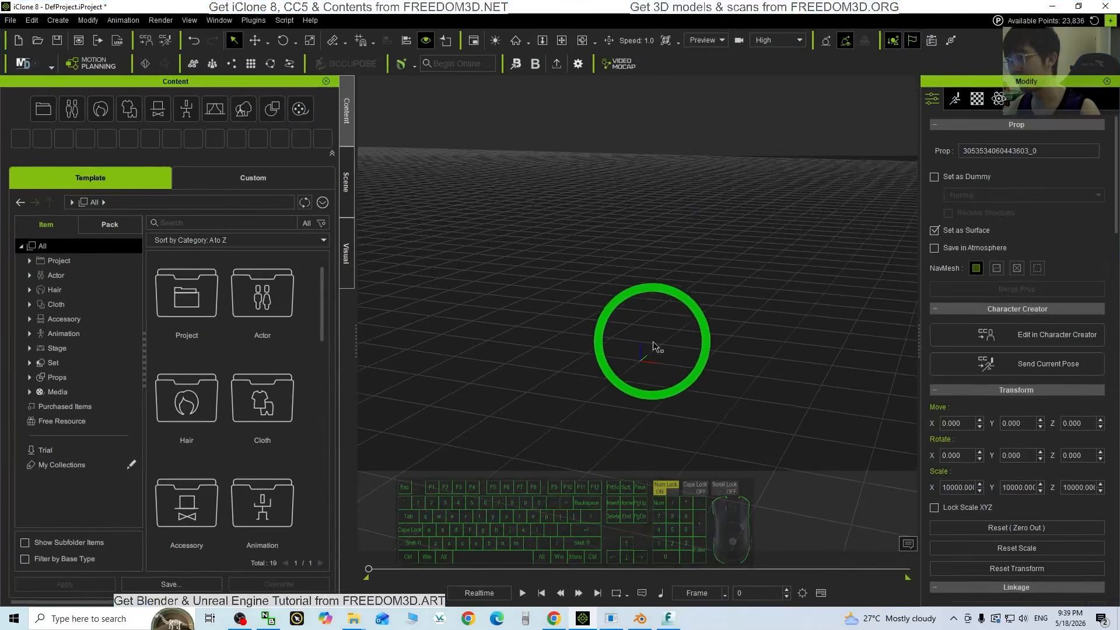
Step: Lock the imported terrain prop's scale across XYZ and set it to 100
scroll(652, 345, down, 6)
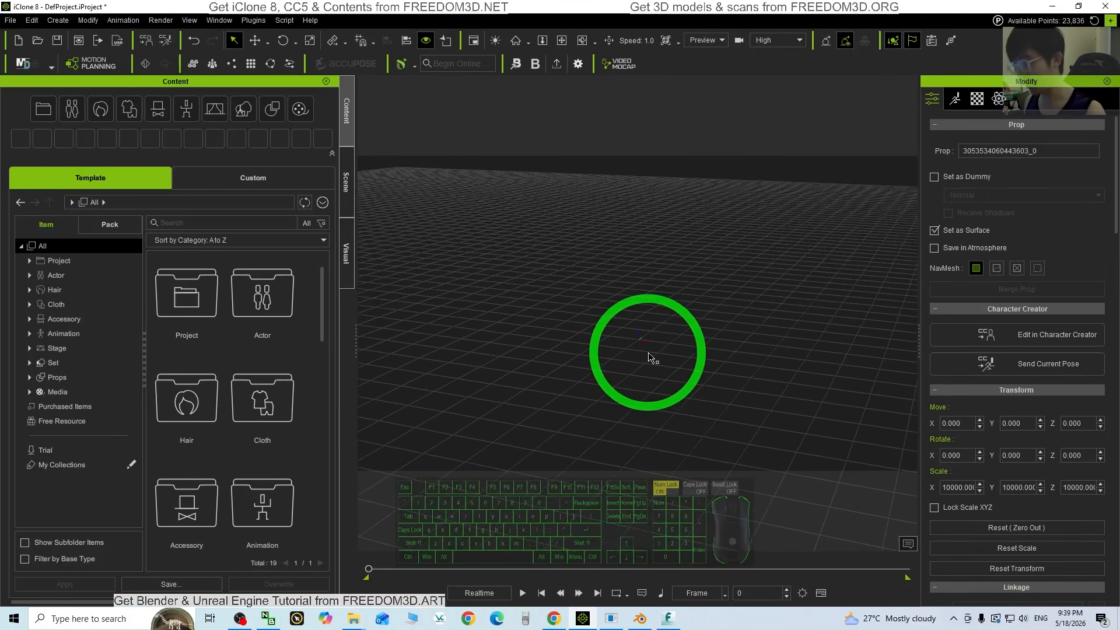
scroll(648, 353, down, 12)
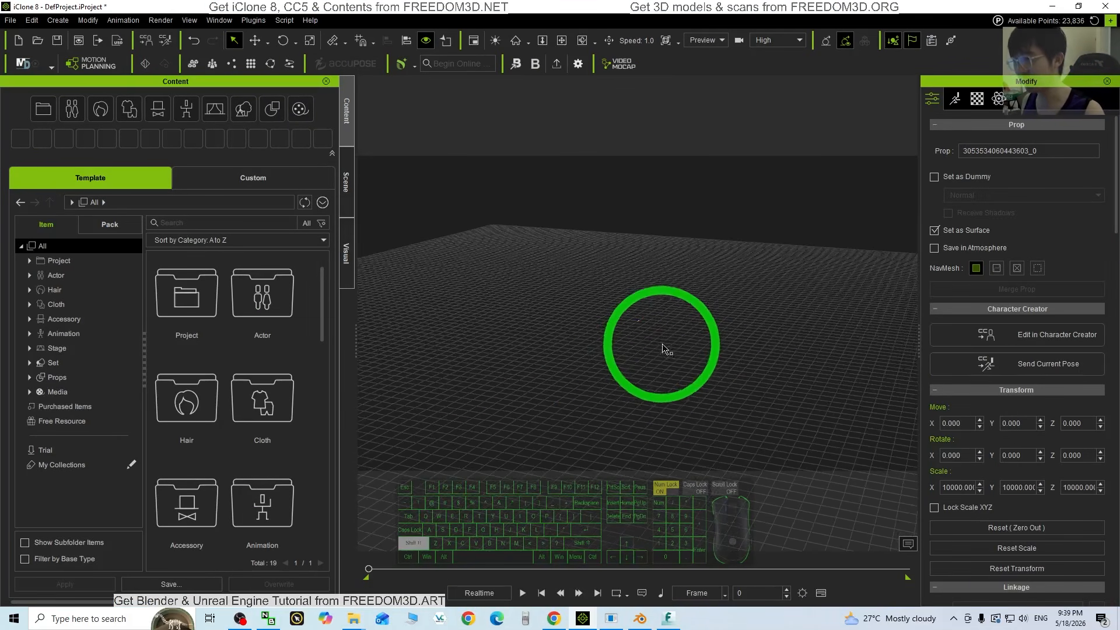
scroll(665, 349, down, 5)
click(346, 186)
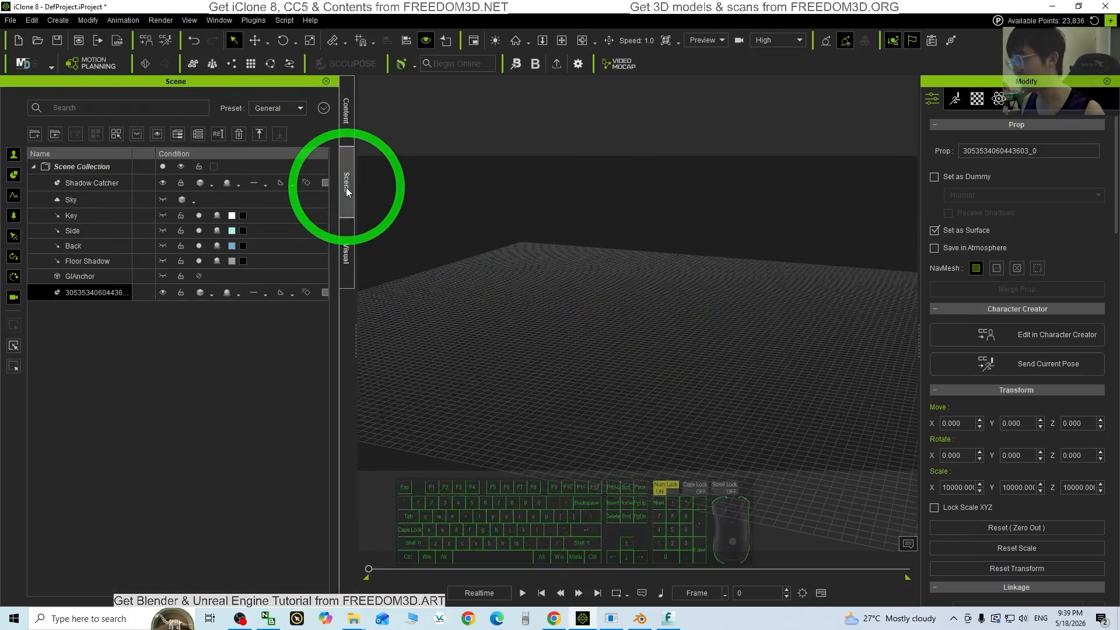
click(92, 294)
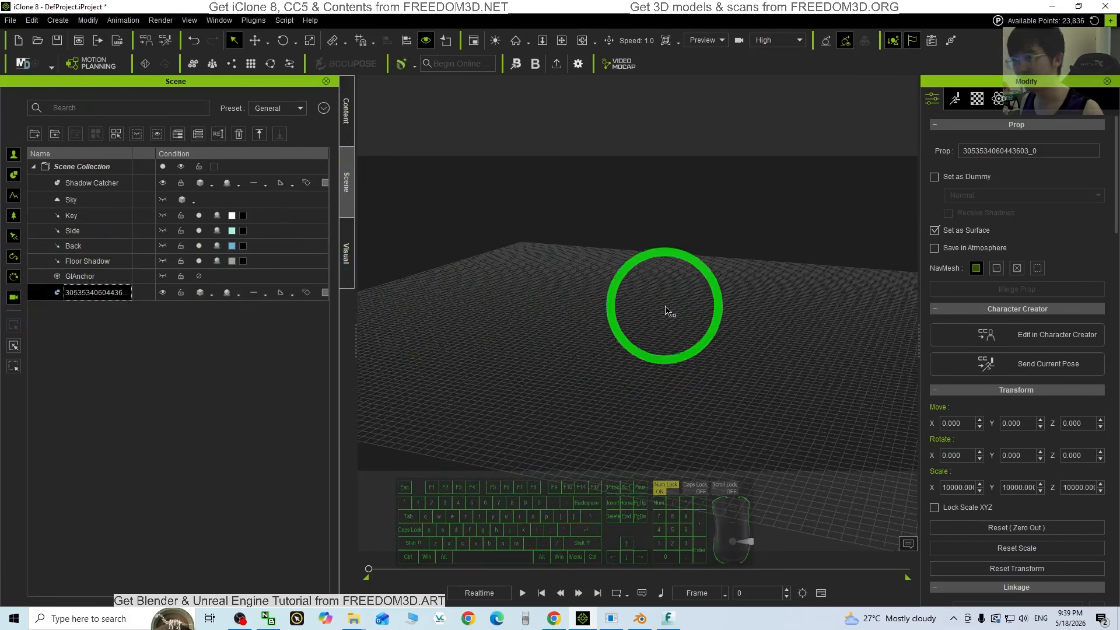
click(953, 489)
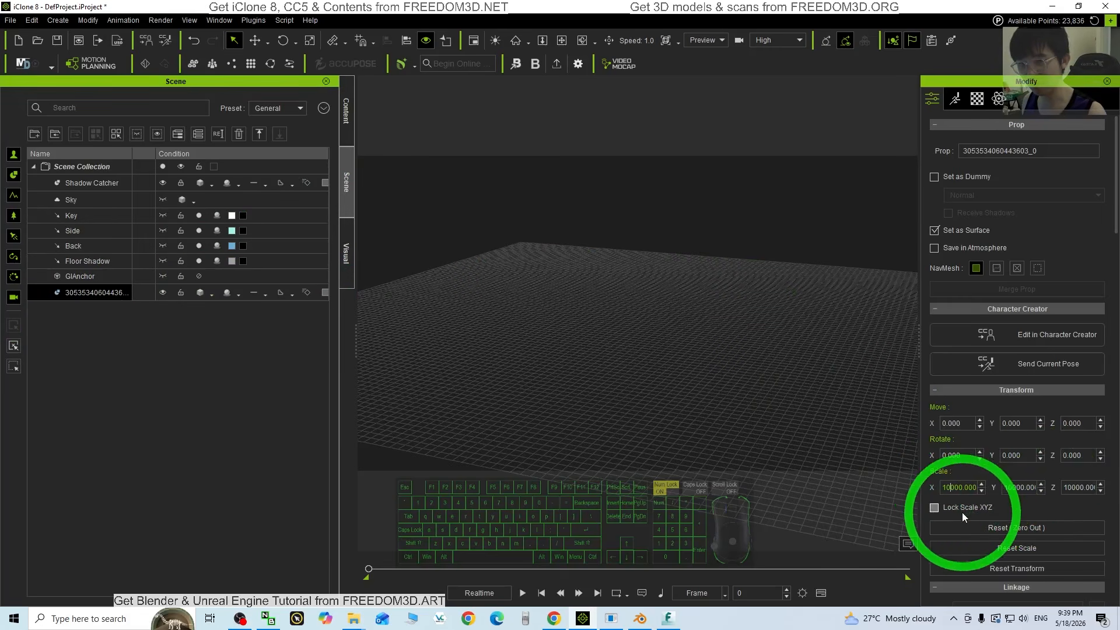
click(951, 505)
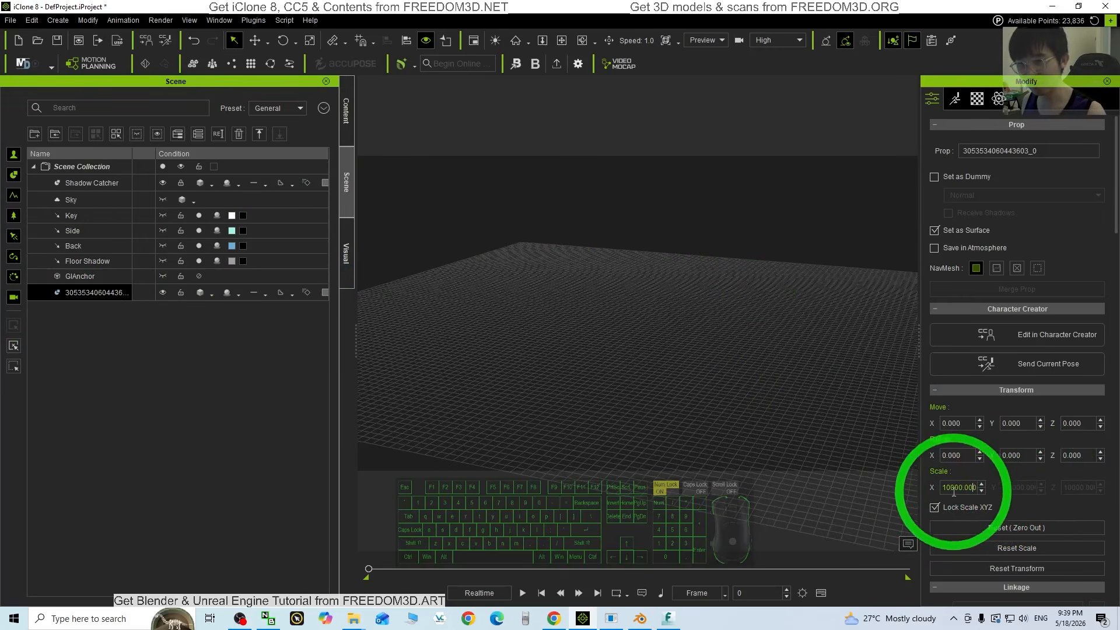
click(936, 508)
click(937, 510)
click(951, 490)
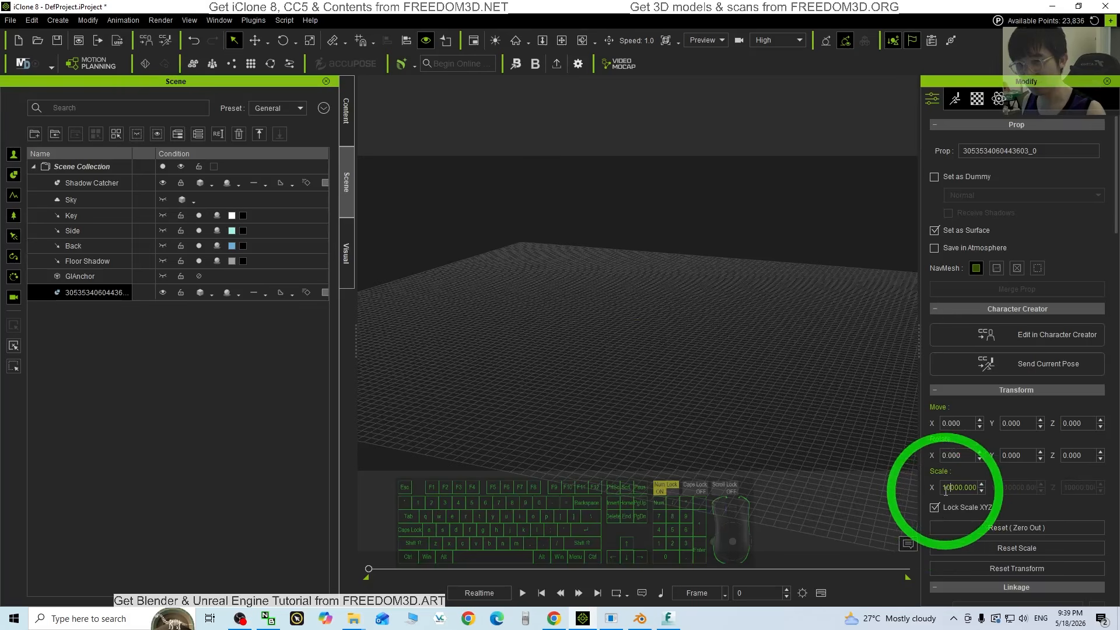
click(945, 487)
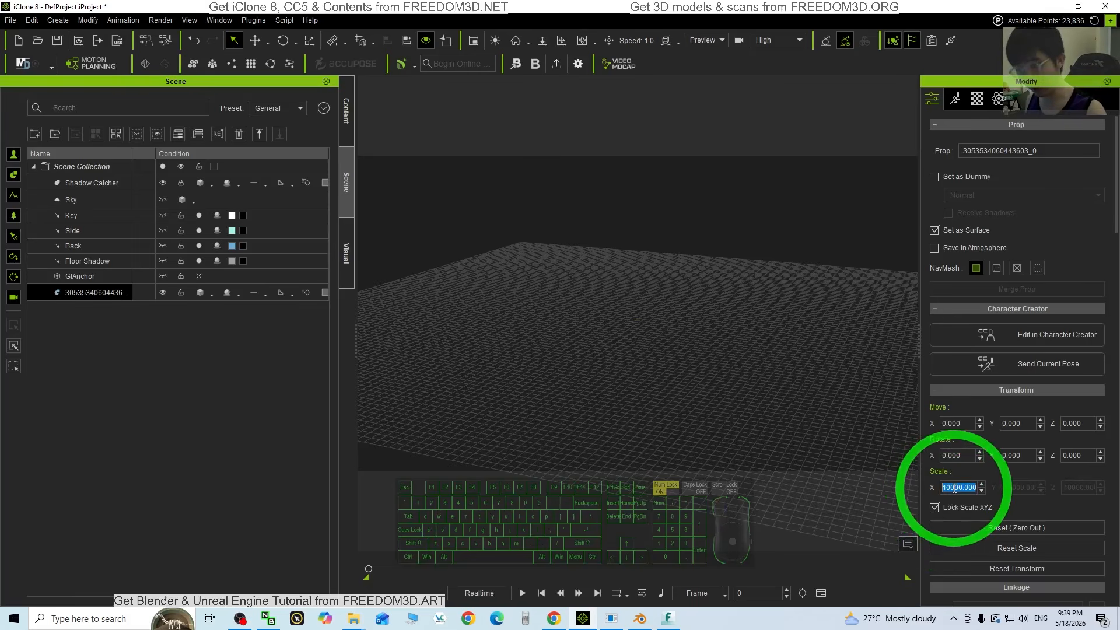
scroll(674, 383, down, 3)
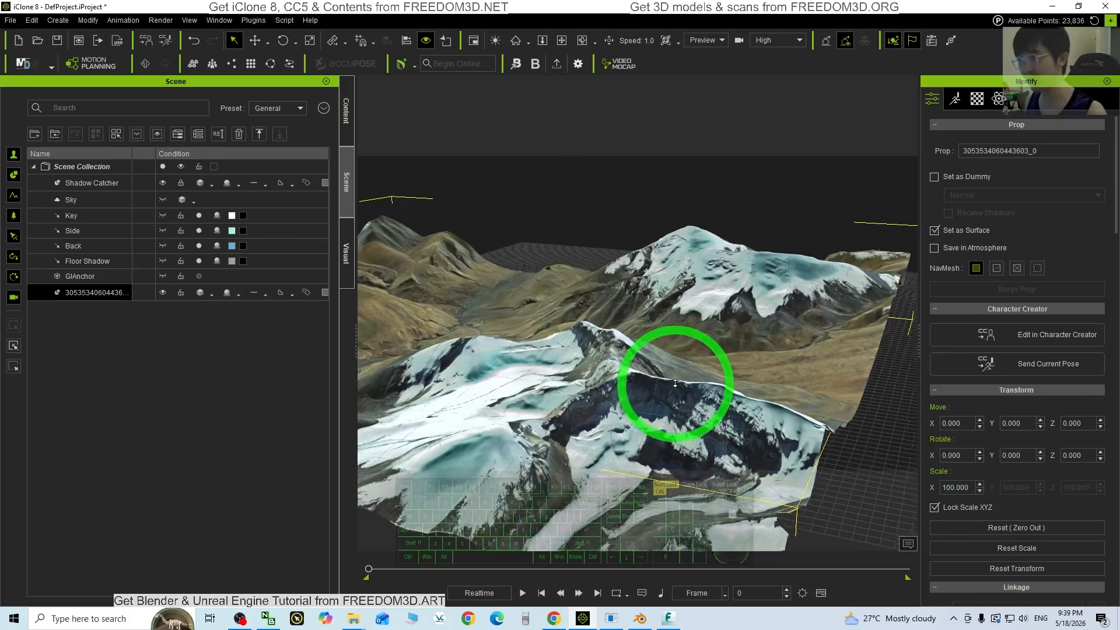
Step: Examine the whole scaled terrain from different angles and distances
key(x)
drag(503, 385, 775, 397)
key(c)
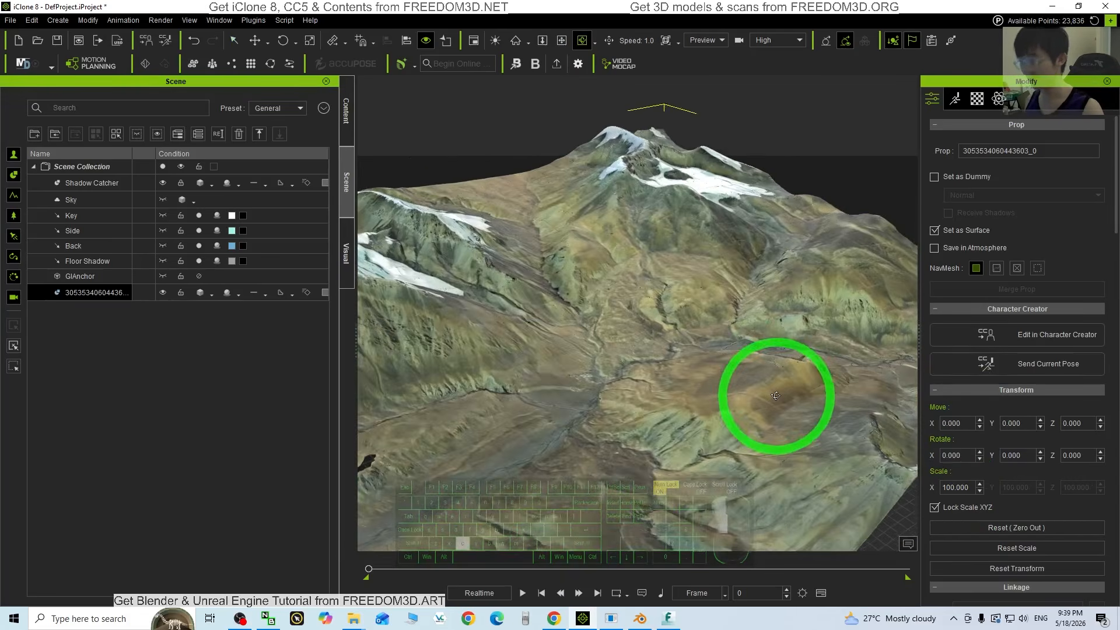
key(w)
scroll(687, 384, down, 1)
scroll(745, 348, down, 5)
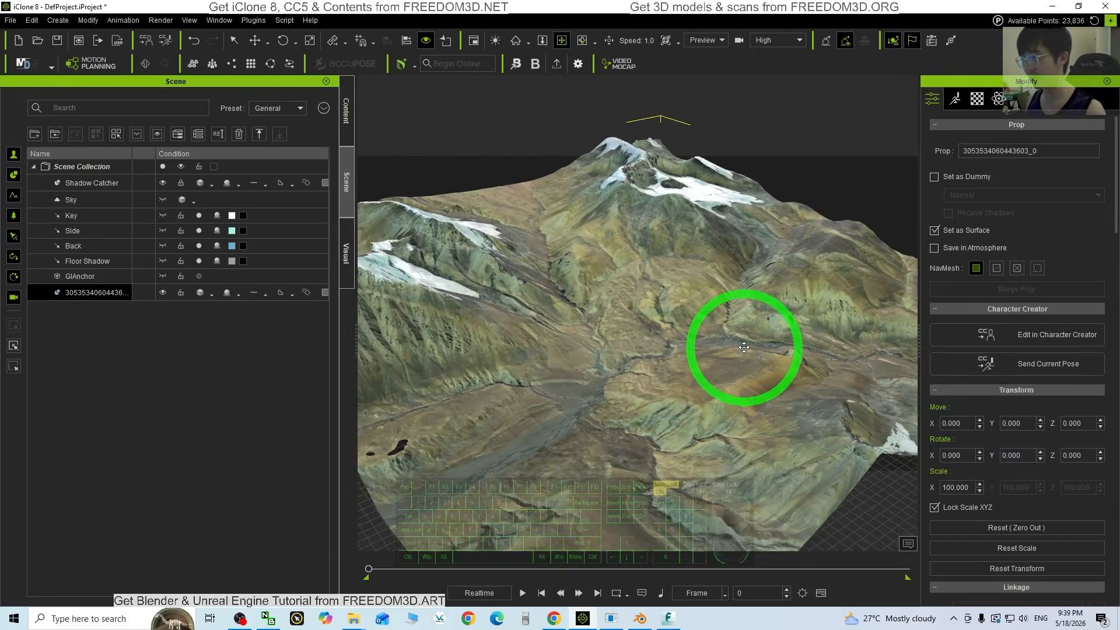
shift+middle_drag(730, 368, 726, 389)
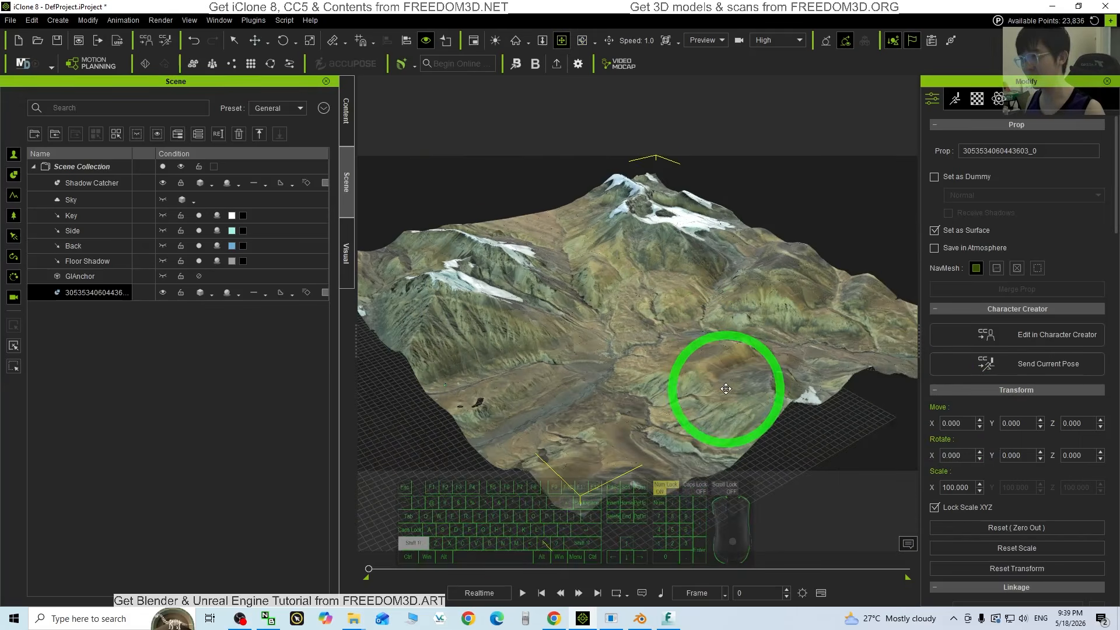
Step: Set the terrain prop's pivot to its centre point and zero out its transform with Reset (Zero Out)
drag(726, 388, 709, 295)
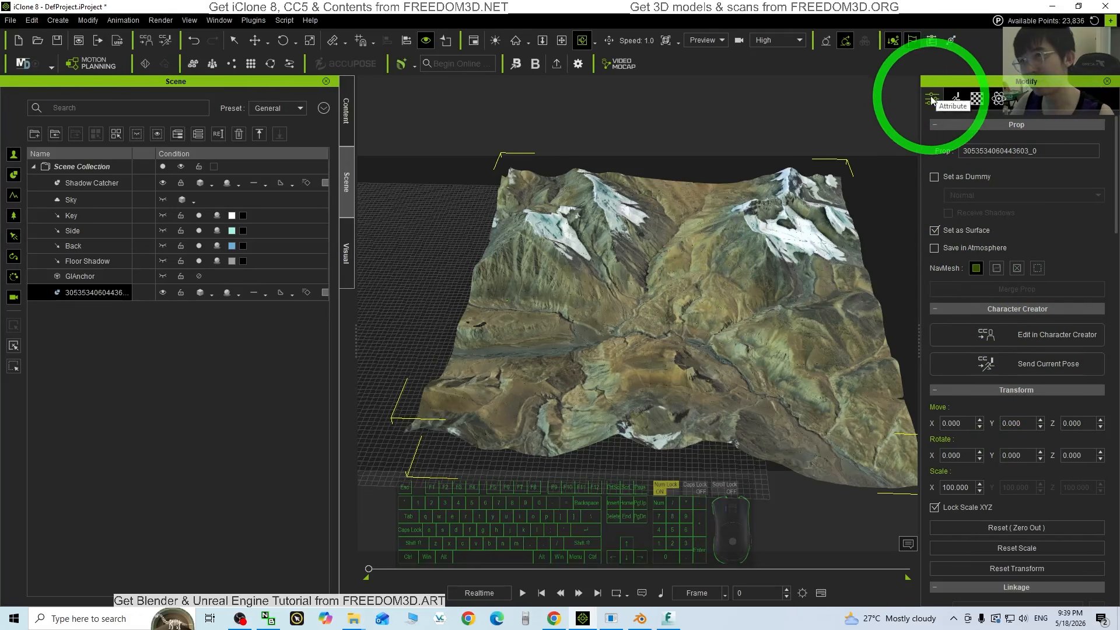
scroll(1004, 293, down, 10)
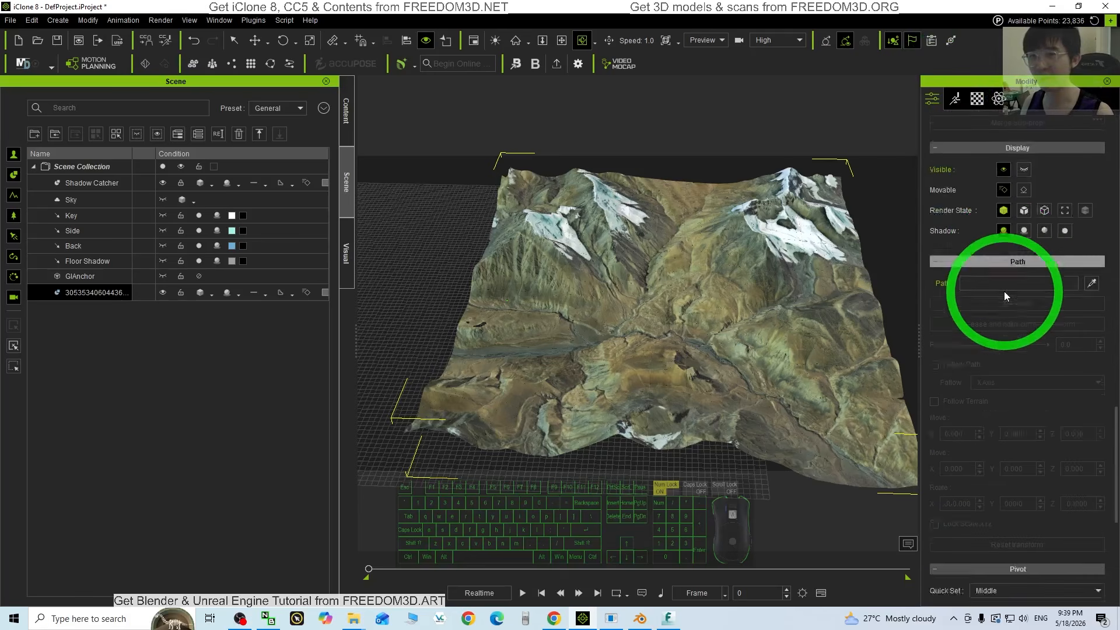
scroll(1003, 292, down, 6)
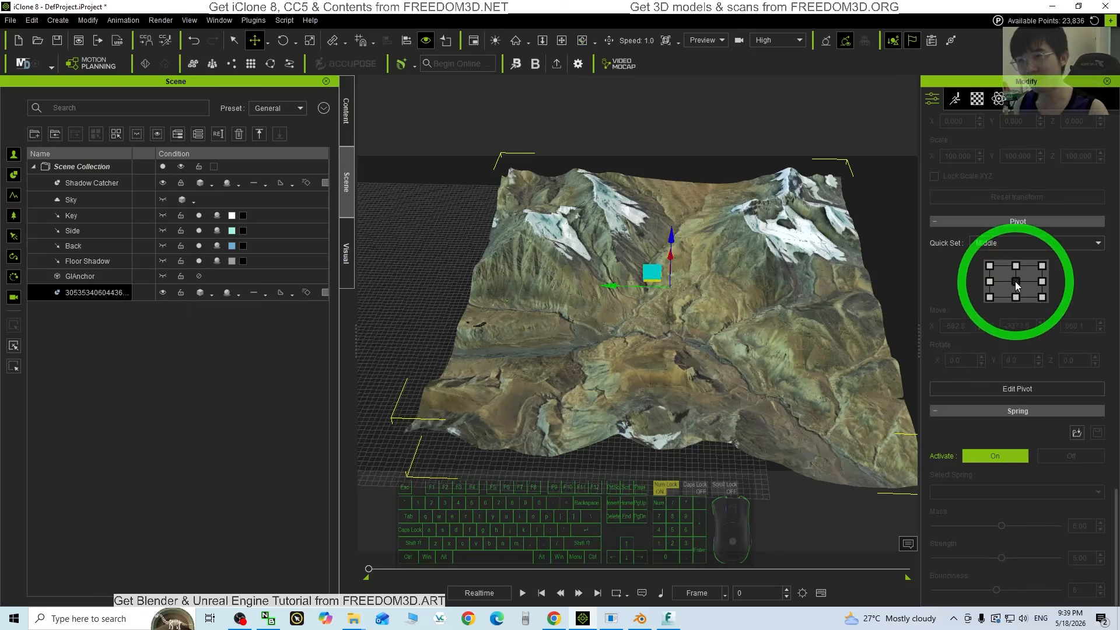
scroll(1082, 389, down, 10)
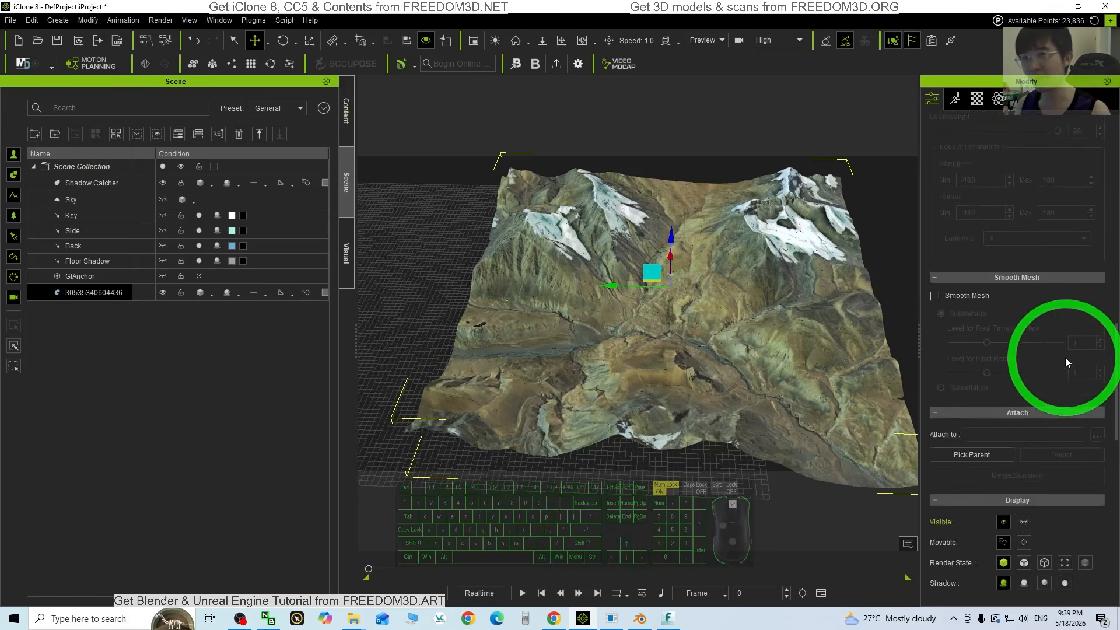
scroll(1064, 357, up, 4)
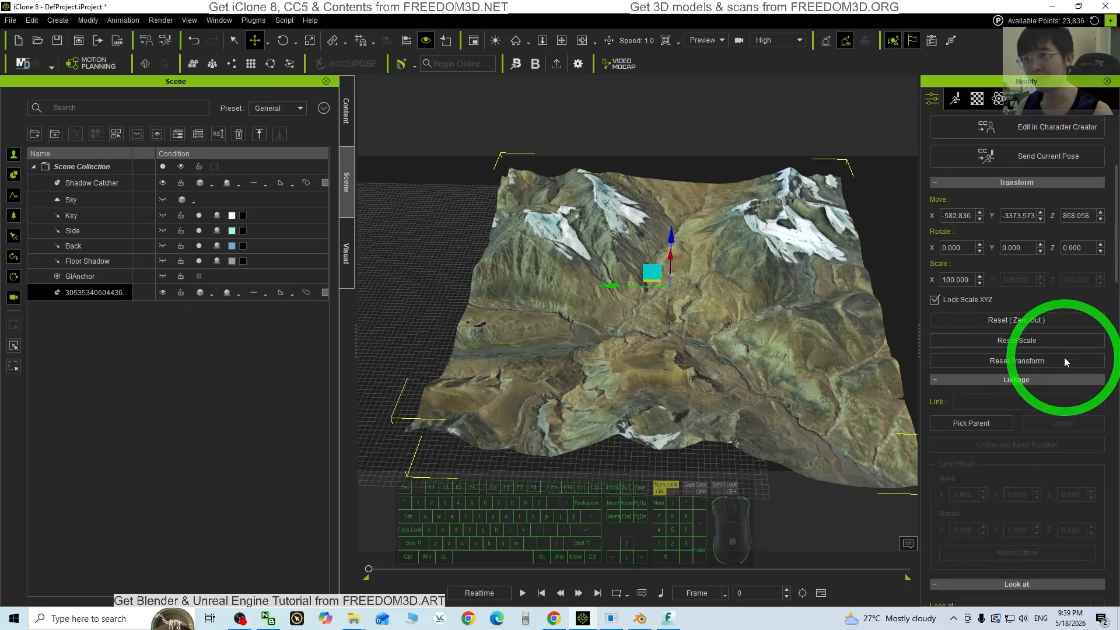
click(1030, 320)
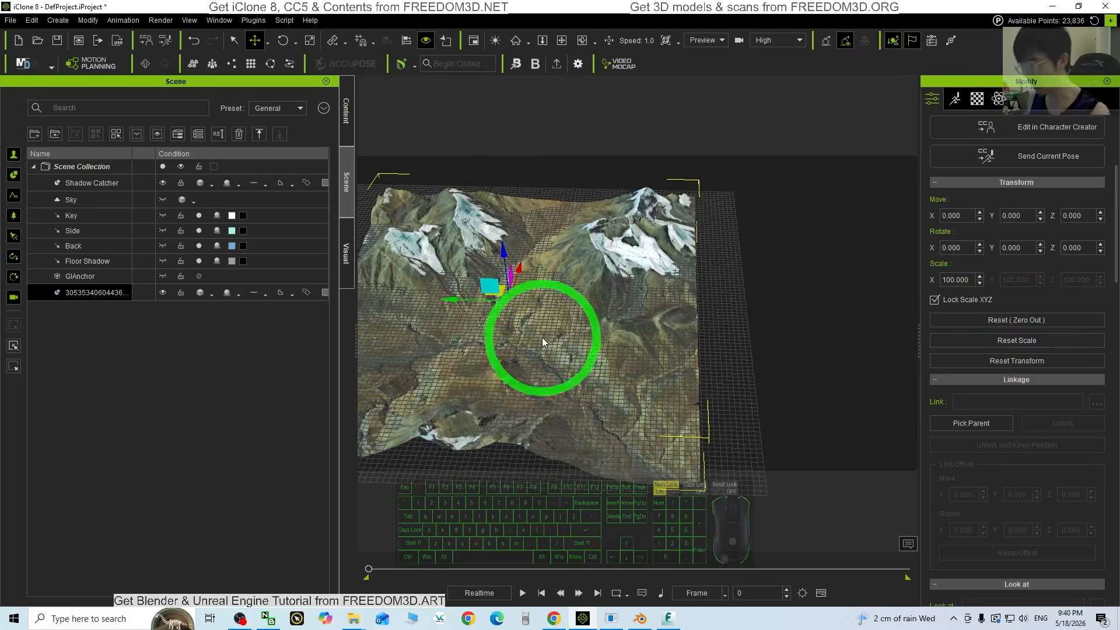
Step: Raise the terrain vertically to about Z 681 so that it sits on the ground grid
key(x)
drag(517, 366, 624, 342)
key(c)
mouse_move(624, 341)
mouse_down()
mouse_move(652, 328)
mouse_move(1044, 315)
mouse_move(627, 332)
mouse_up()
scroll(572, 330, up, 10)
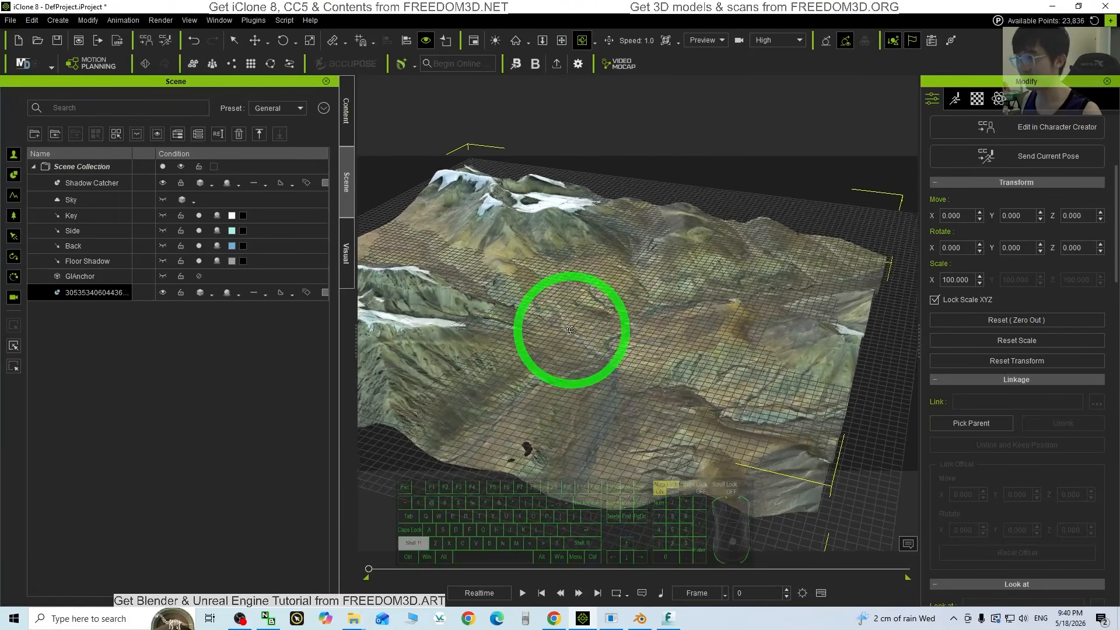
scroll(571, 329, up, 8)
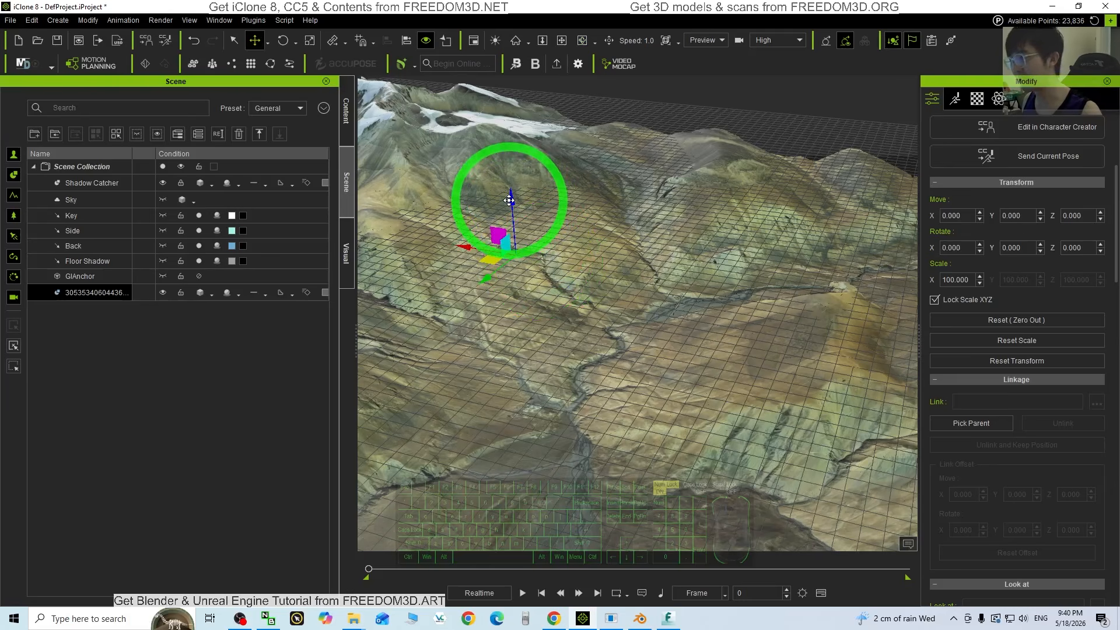
drag(509, 201, 508, 113)
scroll(636, 243, down, 8)
key(s)
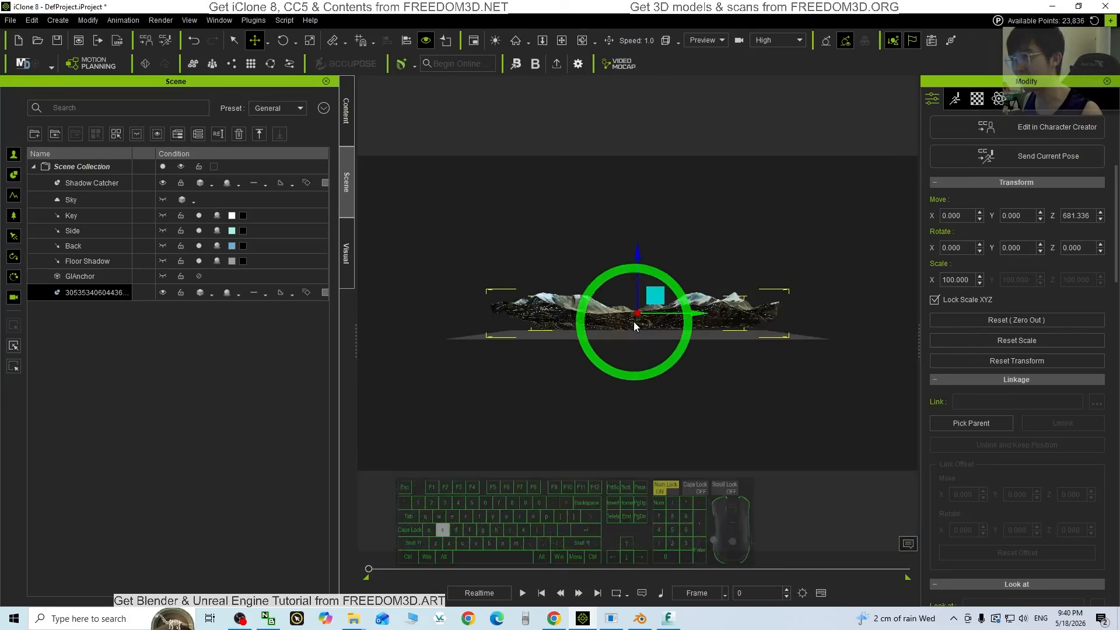
Step: Convert the imported terrain prop to an iClone terrain with Convert To Terrain
key(c)
drag(656, 280, 651, 367)
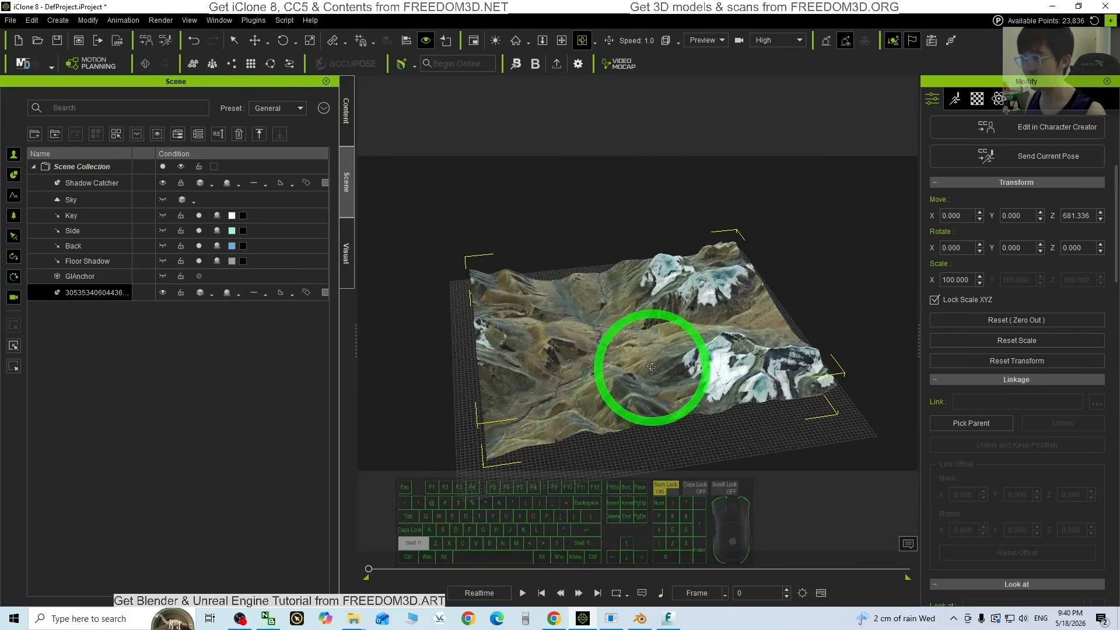
shift+scroll(651, 367, up, 15)
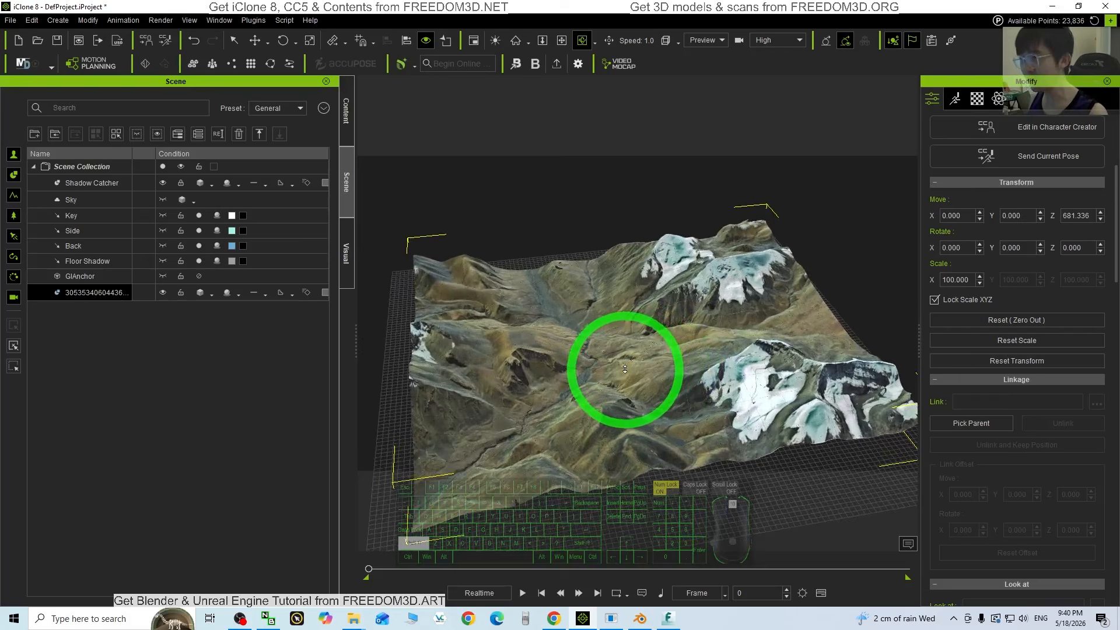
shift+scroll(625, 369, up, 15)
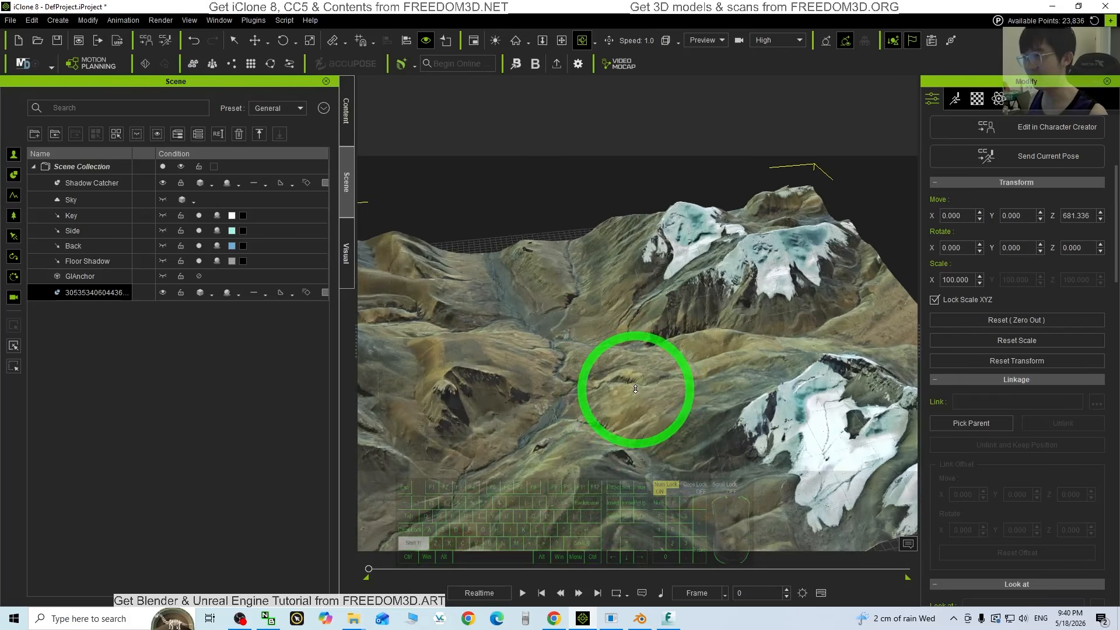
shift+scroll(635, 389, up, 15)
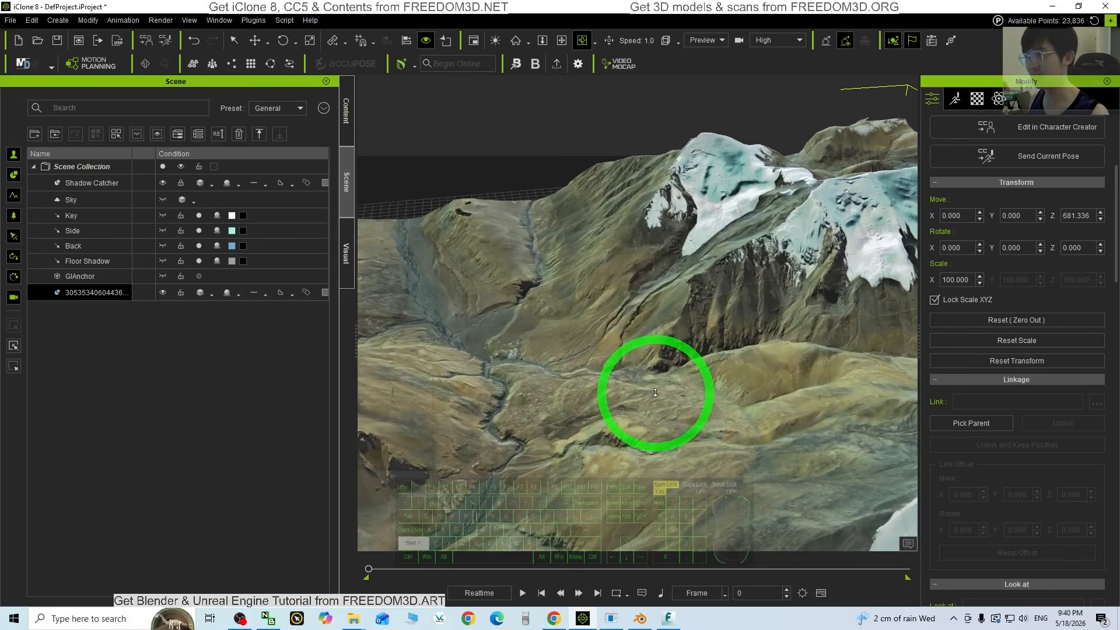
shift+scroll(677, 401, up, 3)
middle_drag(677, 400, 618, 306)
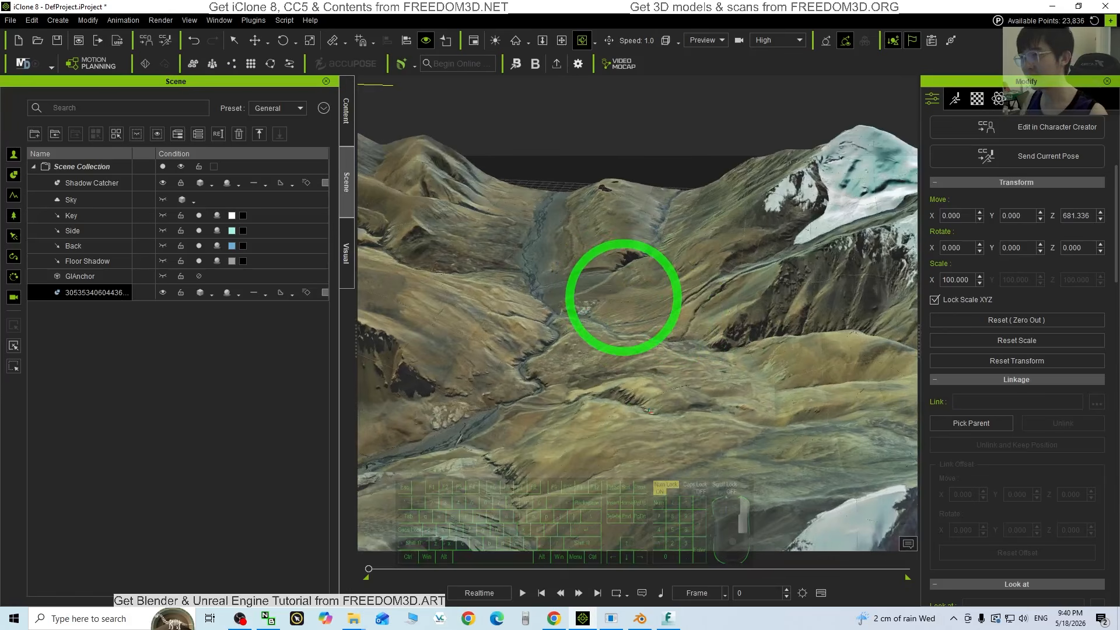
right_click(626, 296)
mouse_move(676, 315)
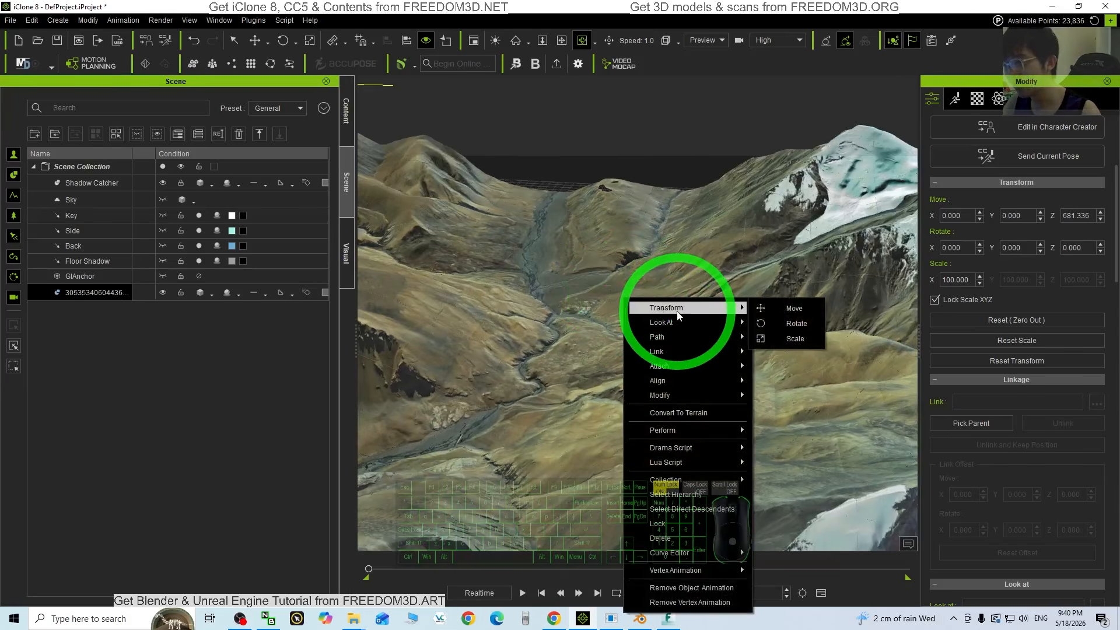
click(702, 413)
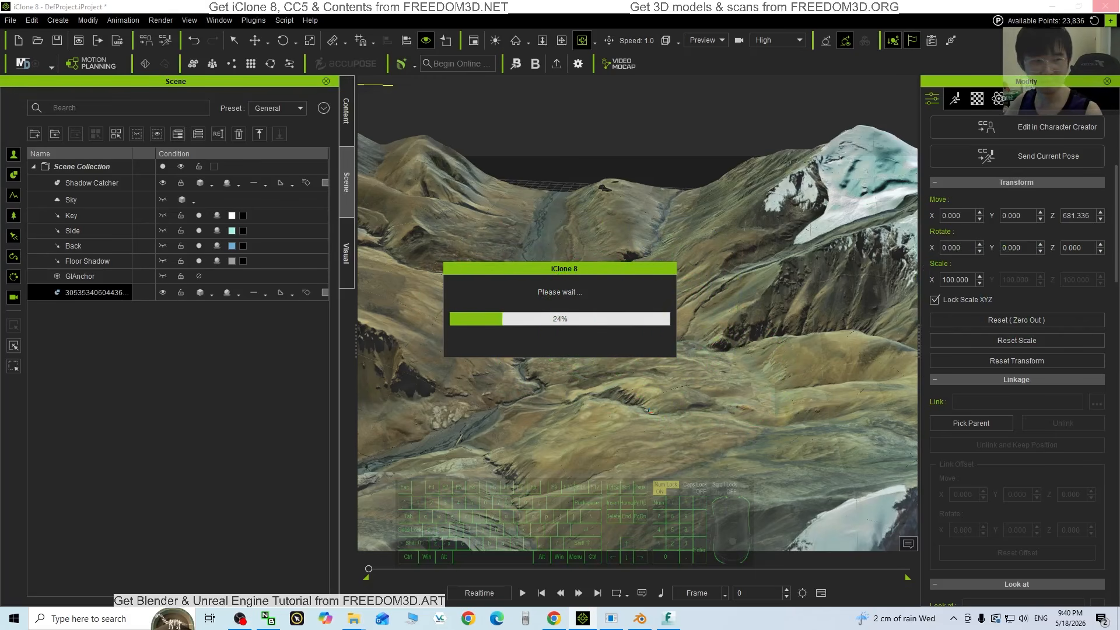
Step: Examine the converted terrain's valleys and peaks, comparing its appearance when selected and deselected
shift+scroll(601, 350, up, 8)
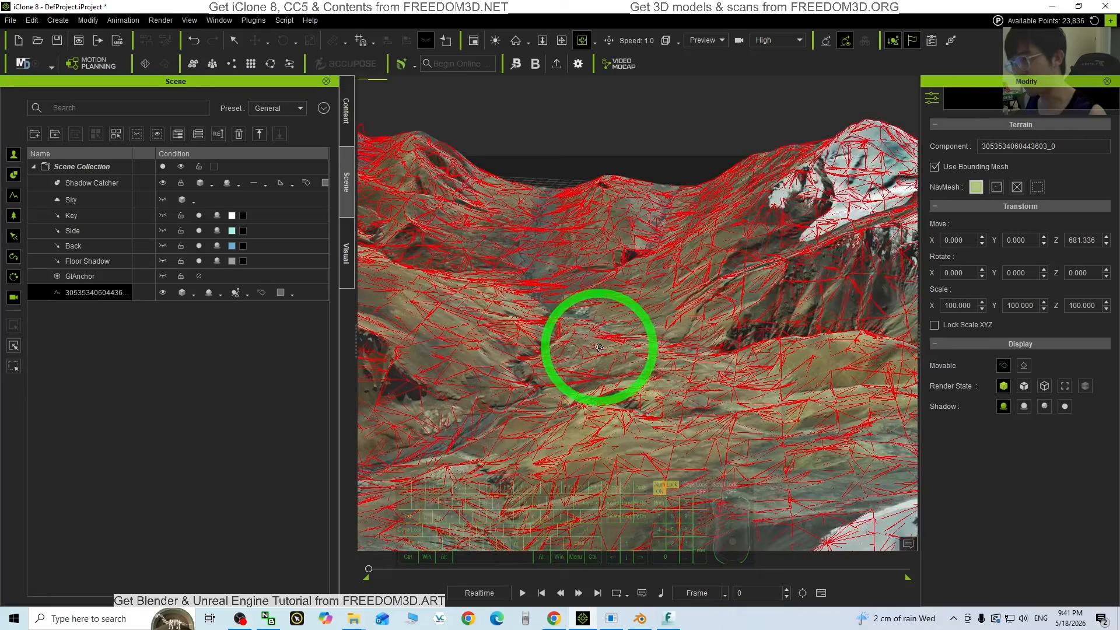
shift+scroll(601, 377, up, 3)
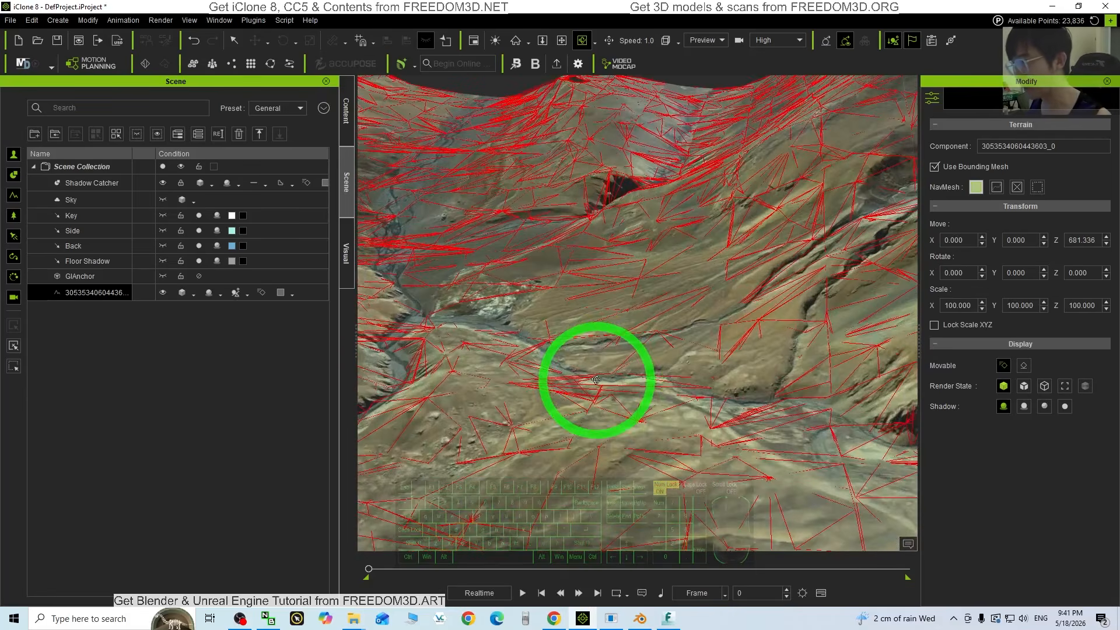
drag(541, 388, 654, 323)
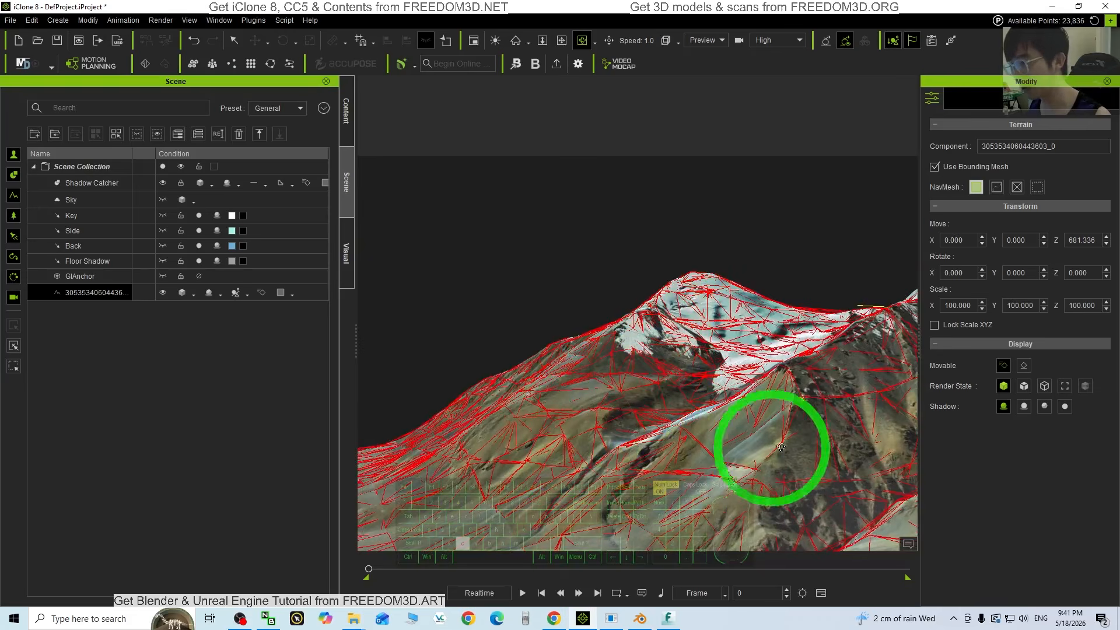
drag(780, 447, 691, 382)
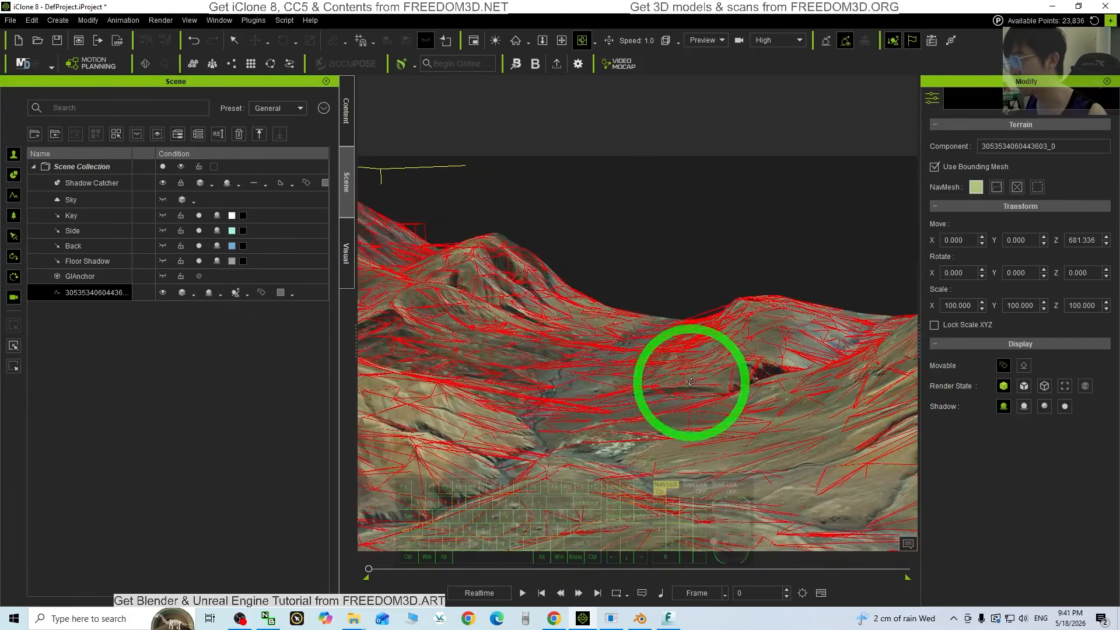
click(79, 280)
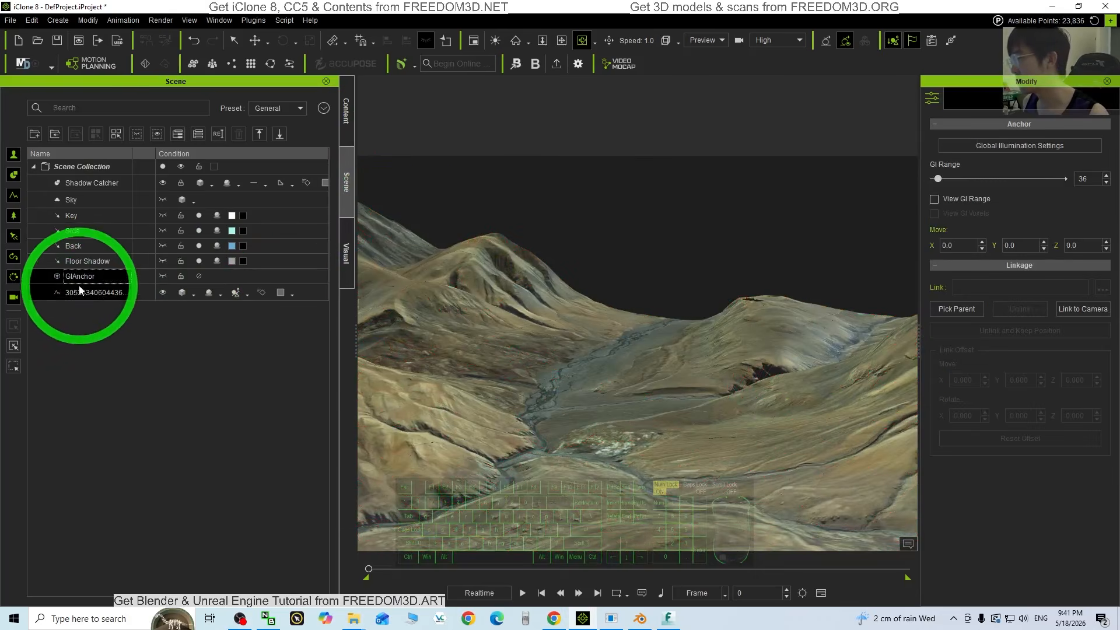
click(99, 292)
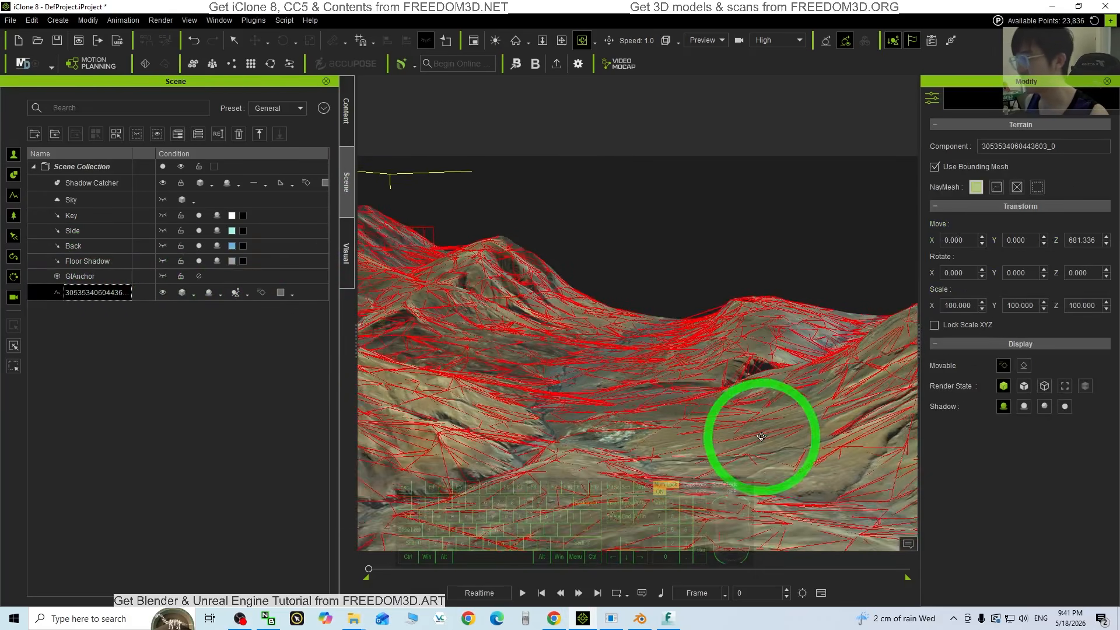
drag(613, 433, 574, 400)
drag(695, 342, 373, 116)
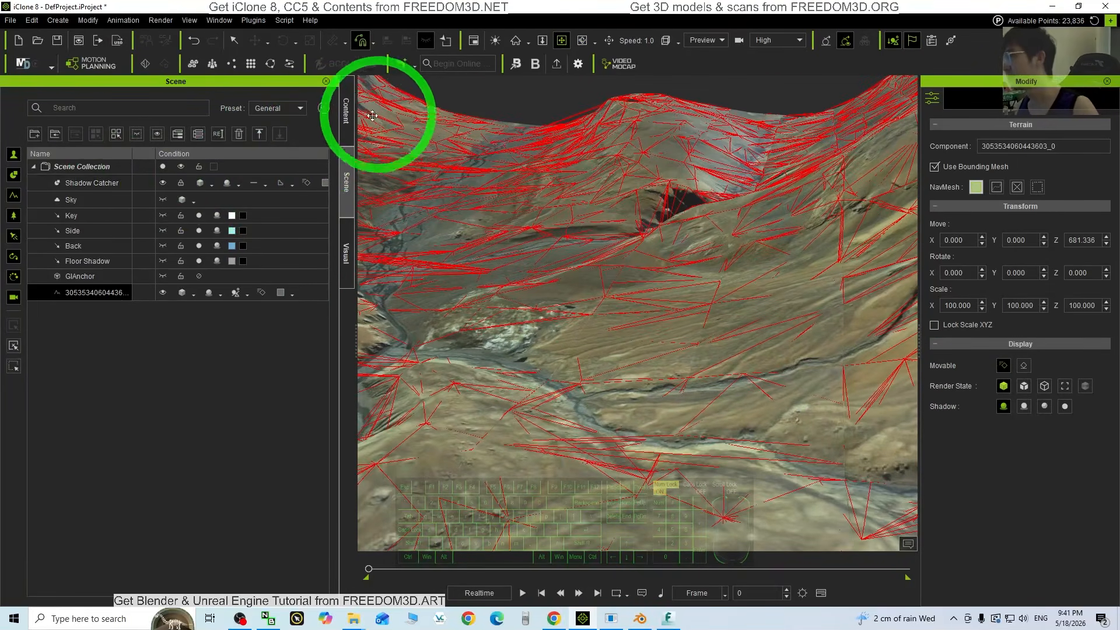
Step: Open the ActorCore Crowd character folder in the content library's Actor templates
click(345, 127)
drag(554, 111, 729, 254)
click(79, 274)
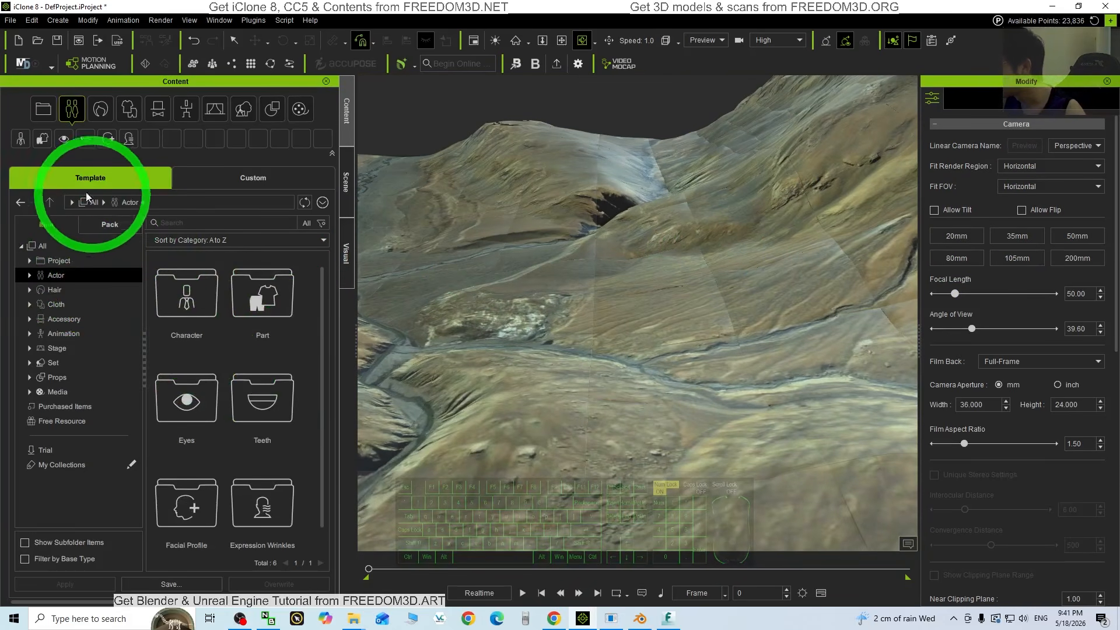
double_click(183, 316)
click(270, 365)
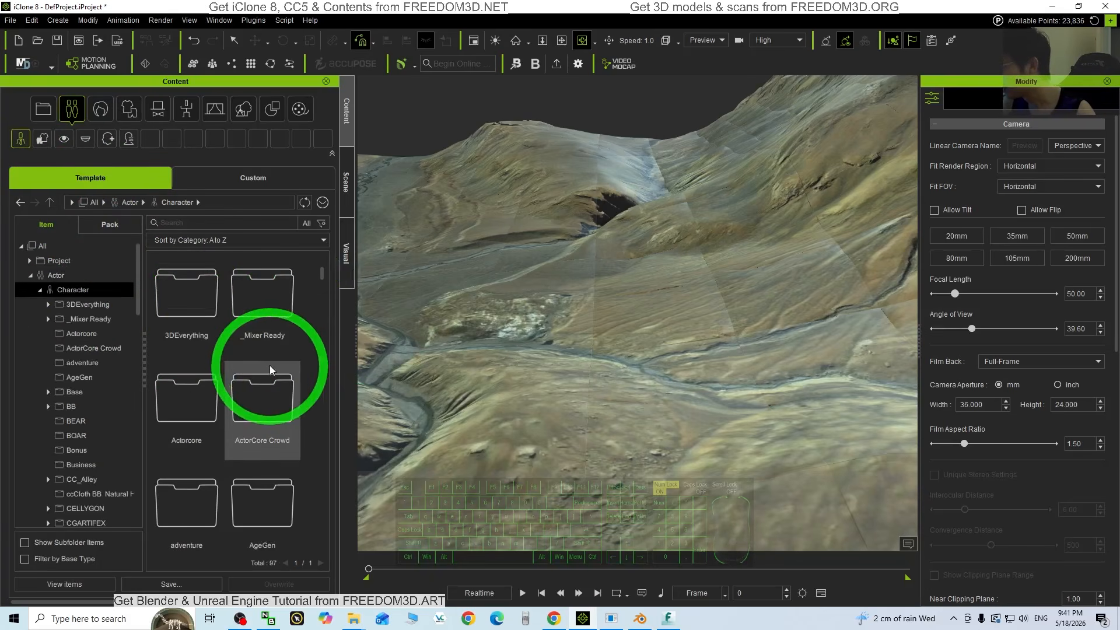
double_click(278, 357)
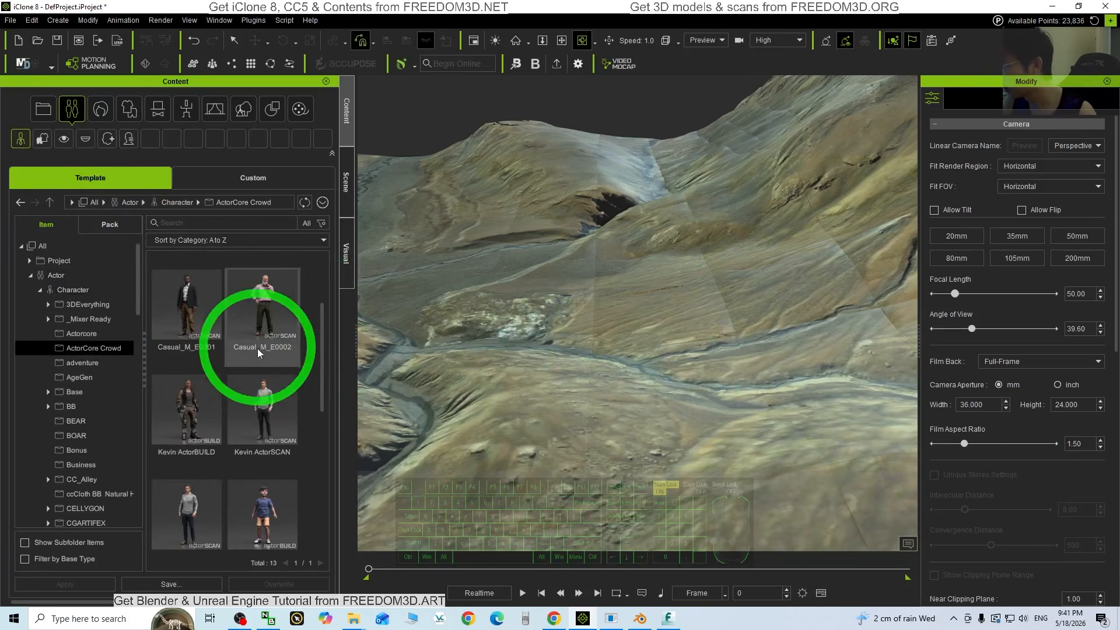
Step: Place the first Party_F_0001 character on the terrain in the valley
drag(330, 357, 326, 422)
click(188, 466)
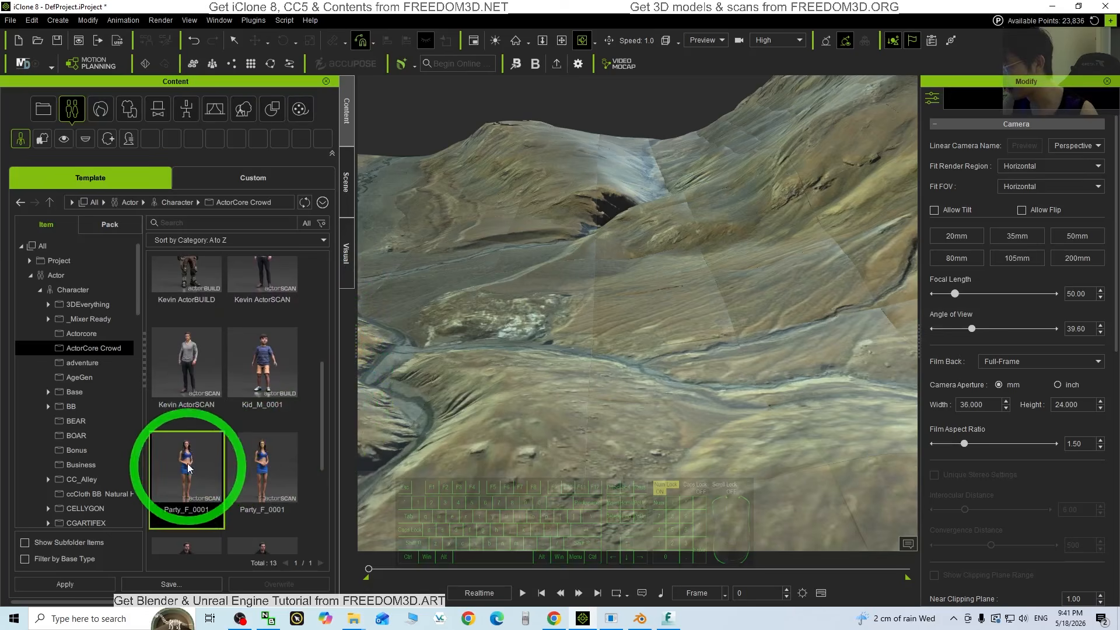
drag(188, 467, 570, 384)
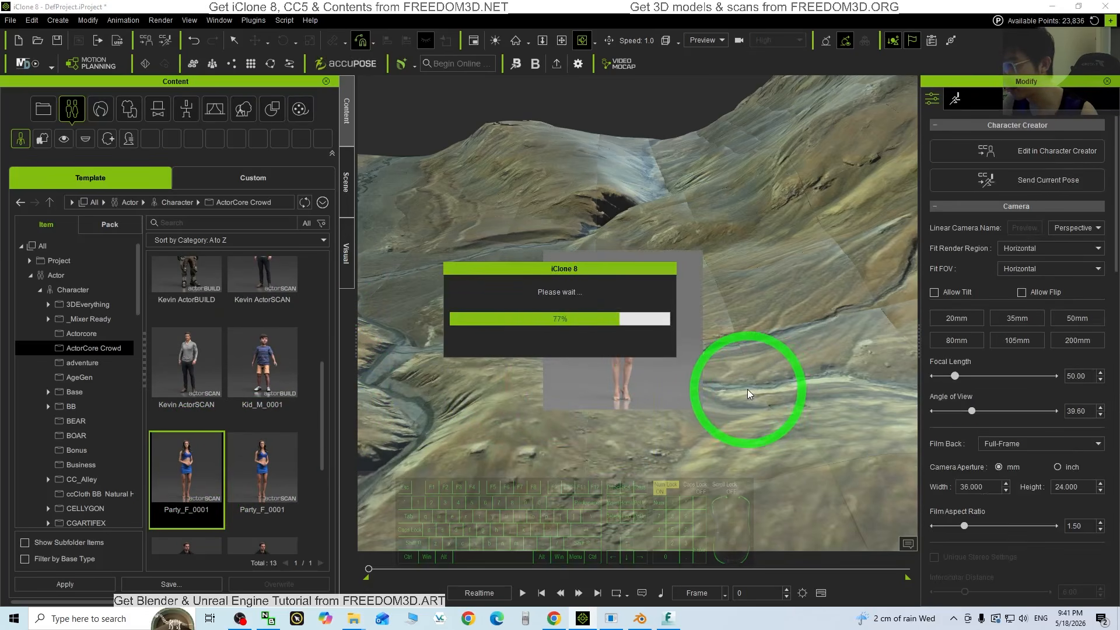
Step: Inspect the character's foot contact with the ground and her size relative to the surrounding terrain
scroll(676, 369, down, 4)
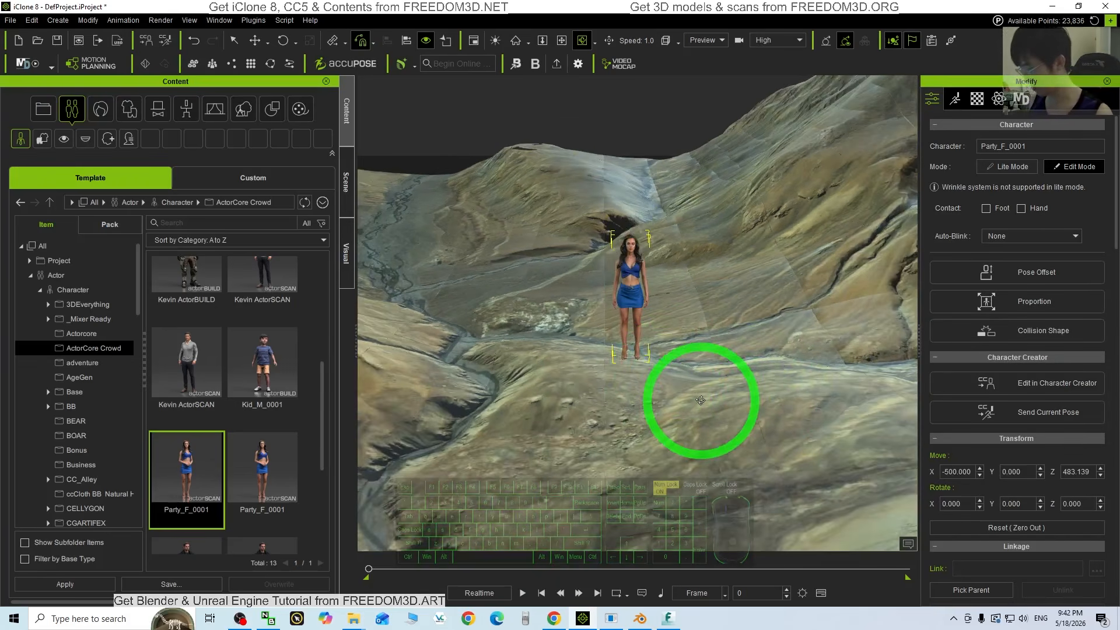
drag(700, 400, 575, 448)
scroll(572, 448, up, 4)
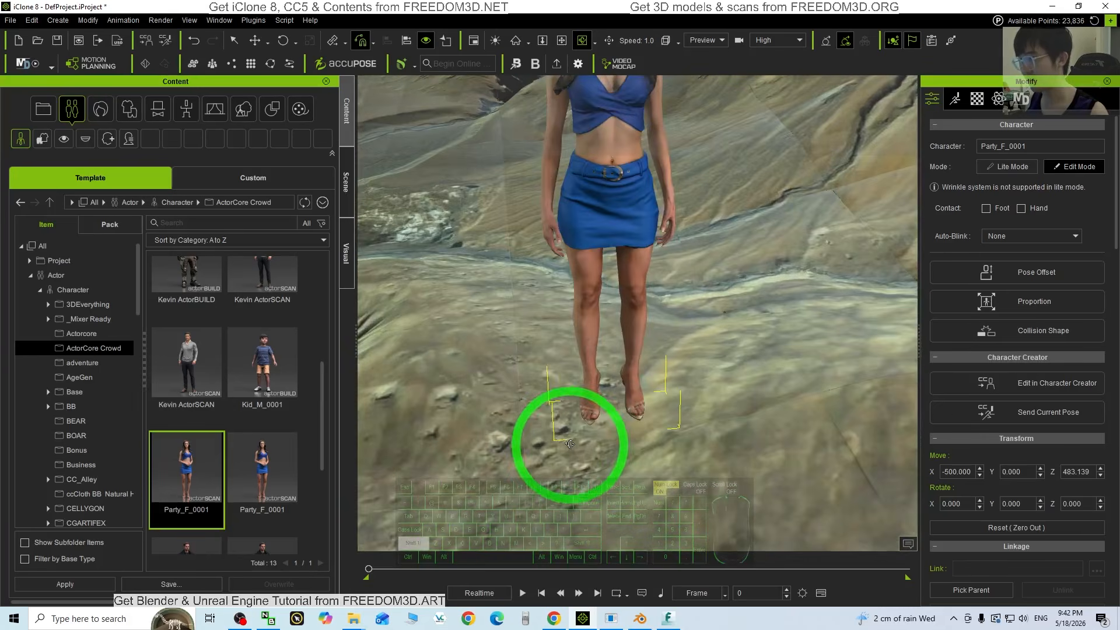
scroll(583, 416, down, 6)
scroll(589, 403, down, 2)
drag(589, 403, 652, 391)
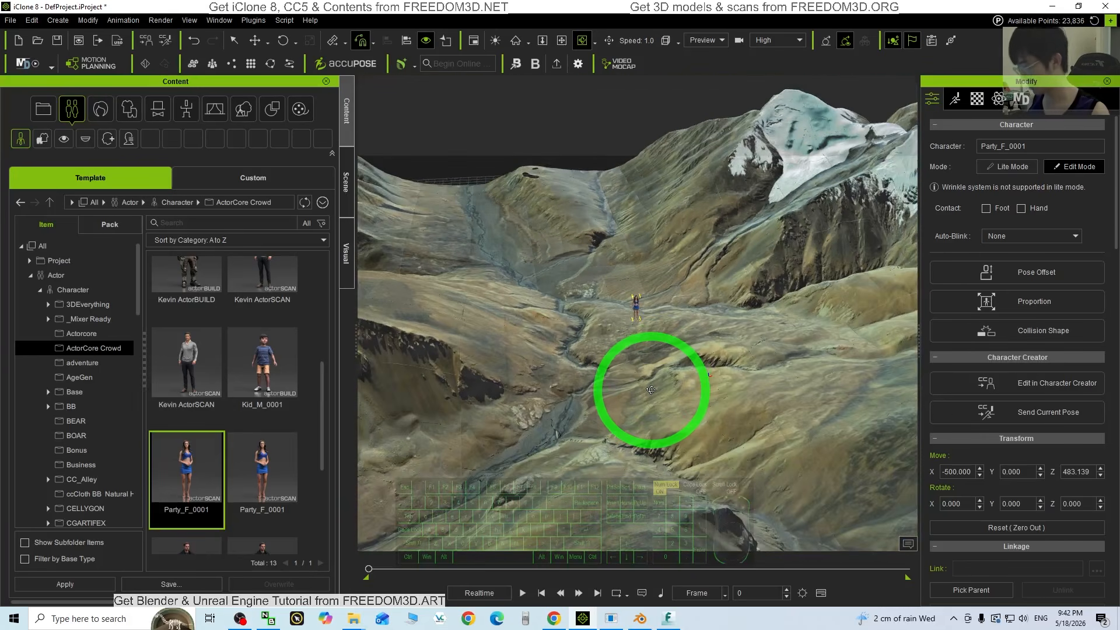
Step: Add a second Party_F_0001 character at the snowy mountain ridge
click(653, 395)
drag(721, 385, 554, 408)
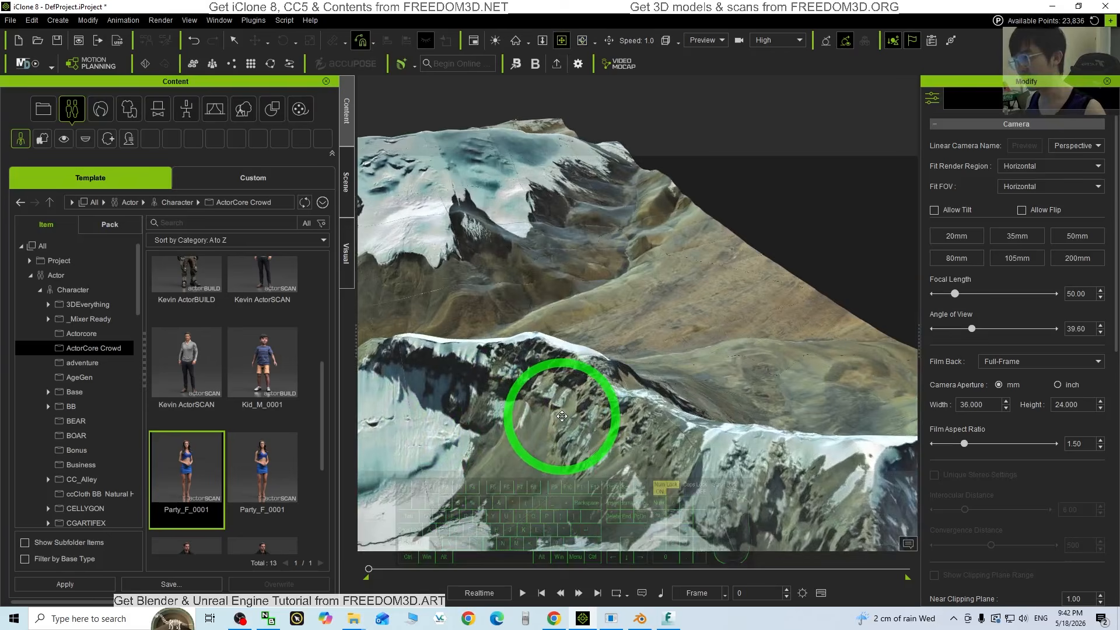
click(168, 457)
drag(391, 424, 574, 389)
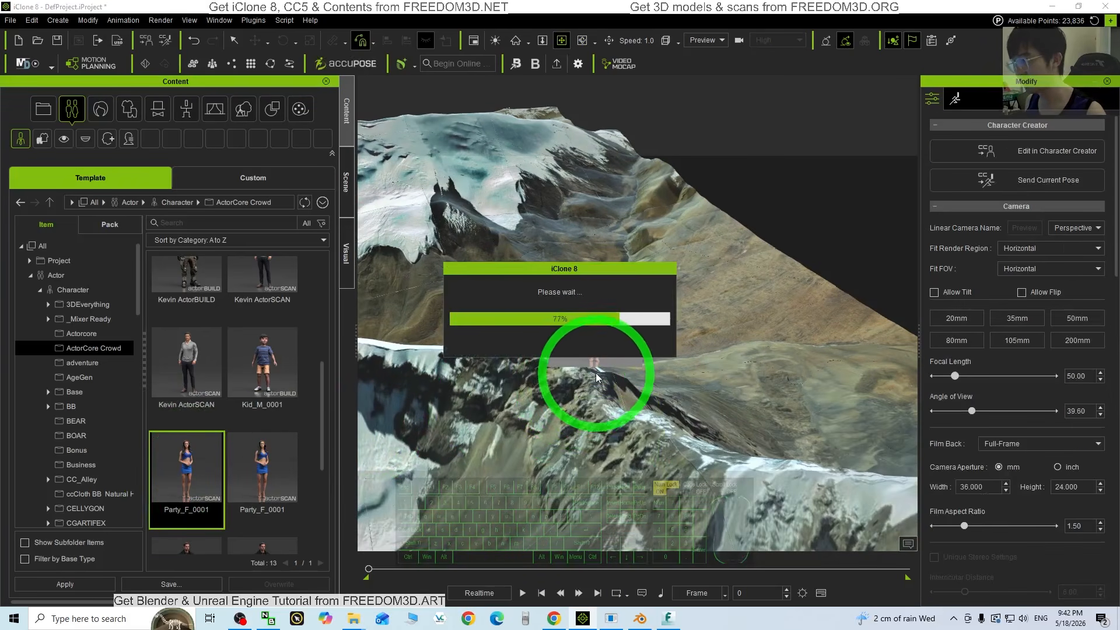
Step: Inspect both characters' heights relative to the terrain surface from a distant, low side view
drag(724, 336, 631, 398)
click(634, 401)
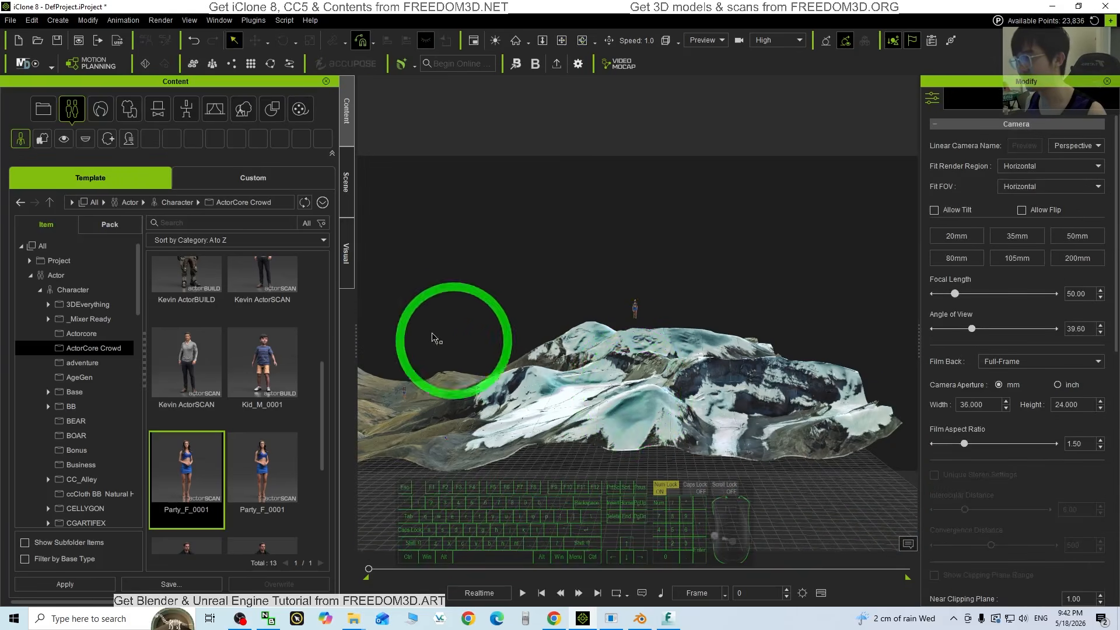
key(x)
drag(433, 337, 697, 379)
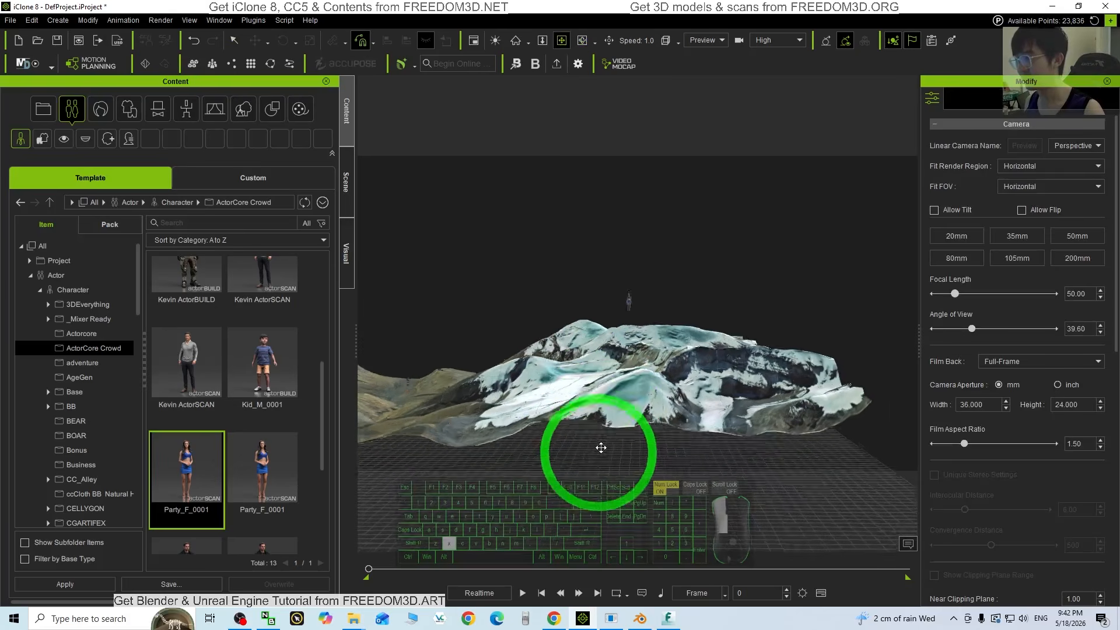
key(c)
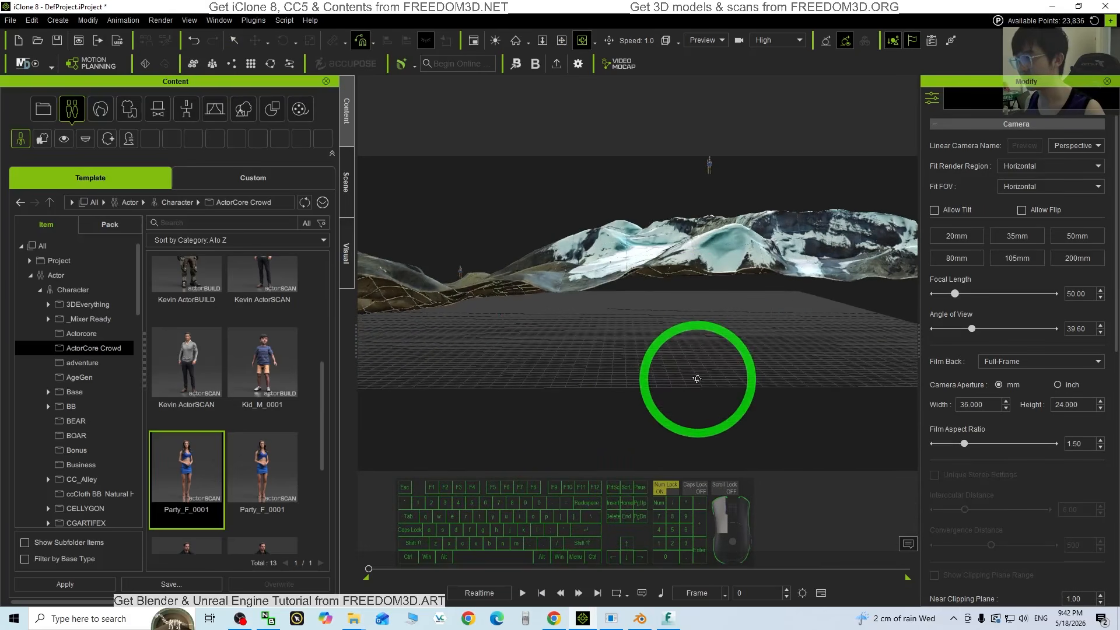
Step: Select the imported terrain in the scene and examine its bounding mesh, NavMesh settings and available object commands
click(346, 182)
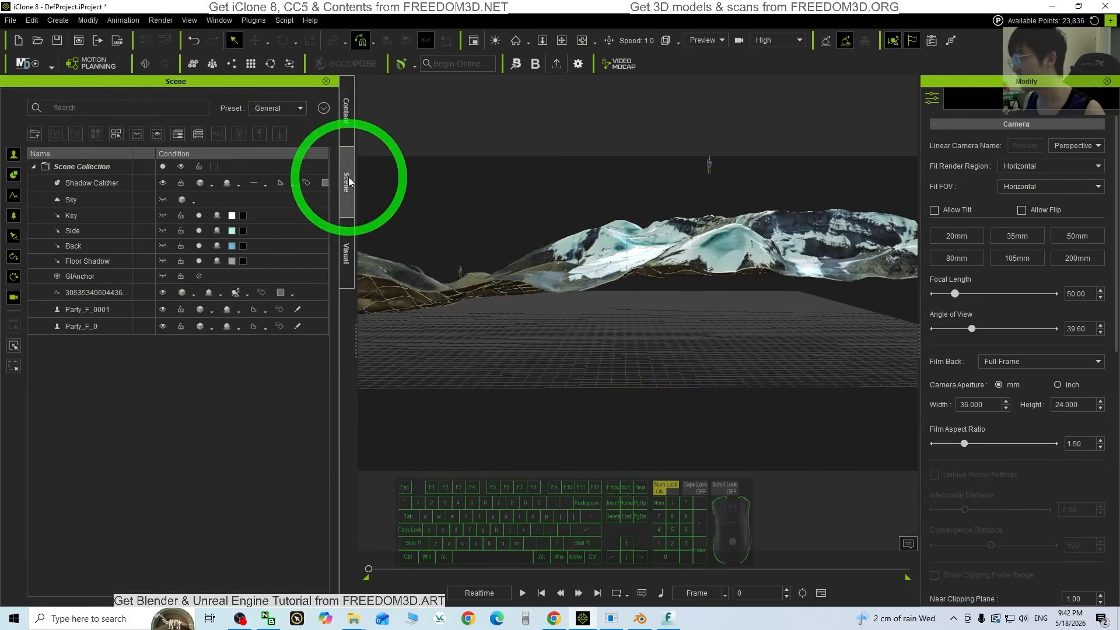
click(132, 317)
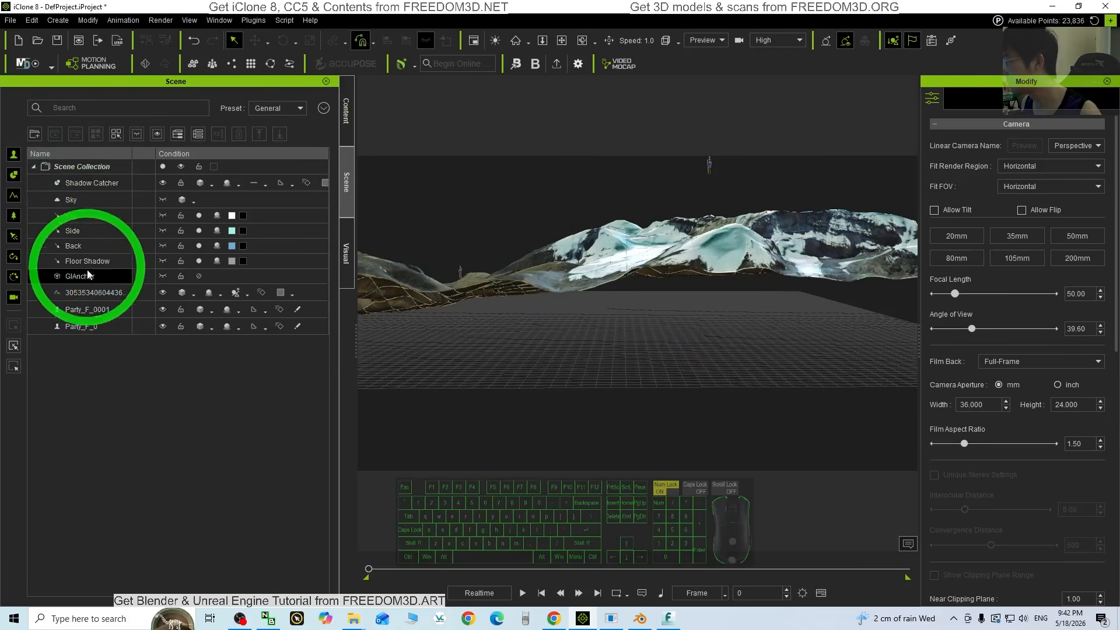
click(89, 292)
key(c)
drag(577, 289, 703, 483)
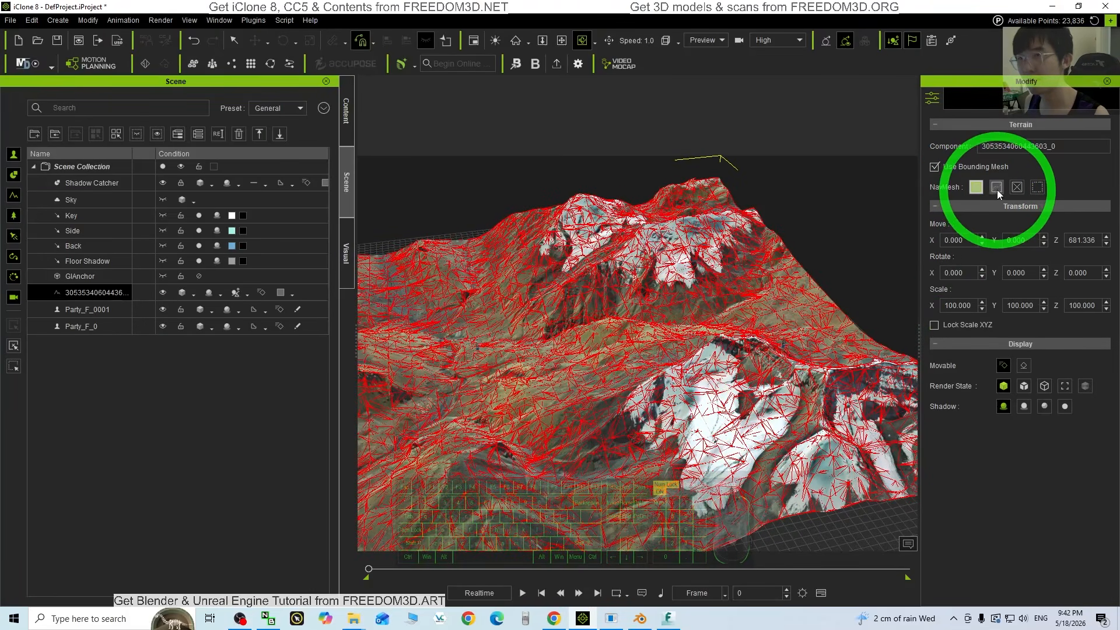
drag(617, 282, 553, 319)
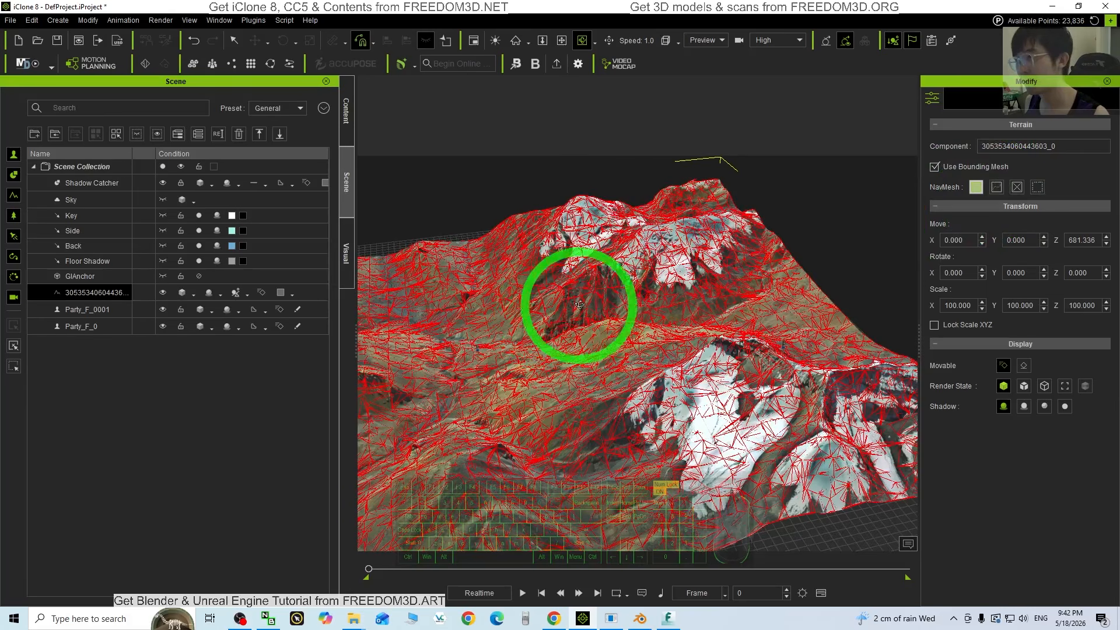
click(620, 332)
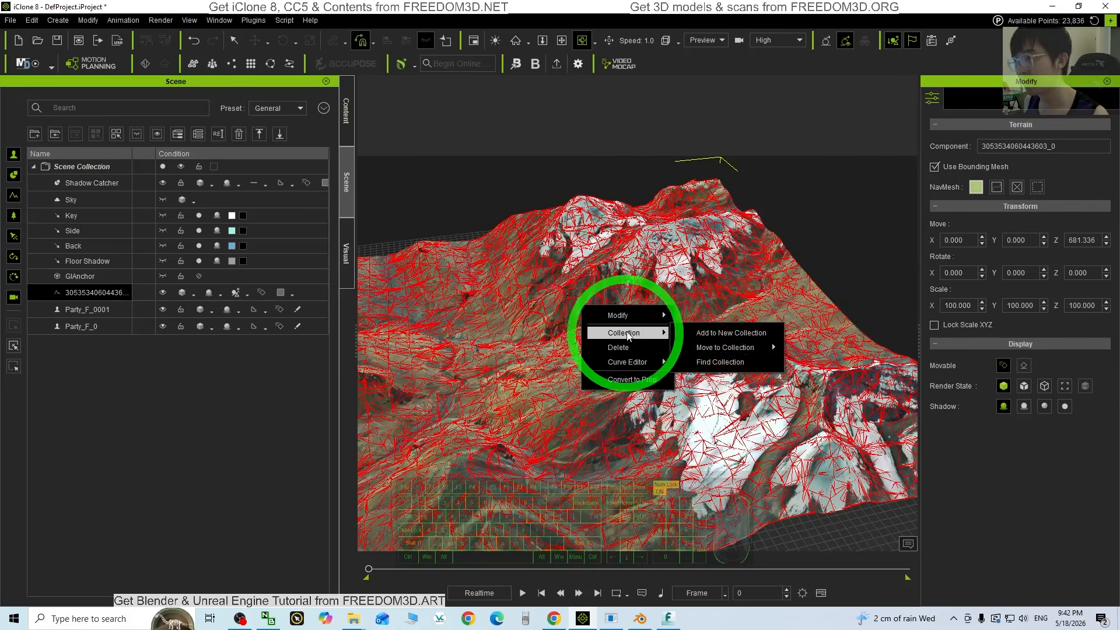
click(646, 315)
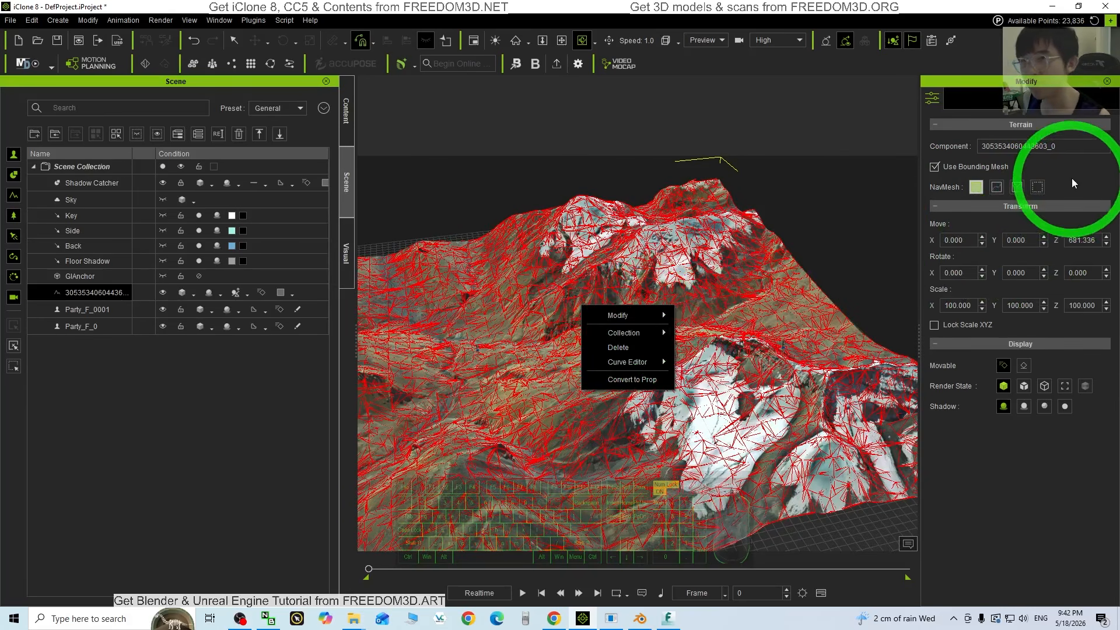
click(696, 272)
drag(695, 273, 759, 397)
drag(534, 429, 597, 343)
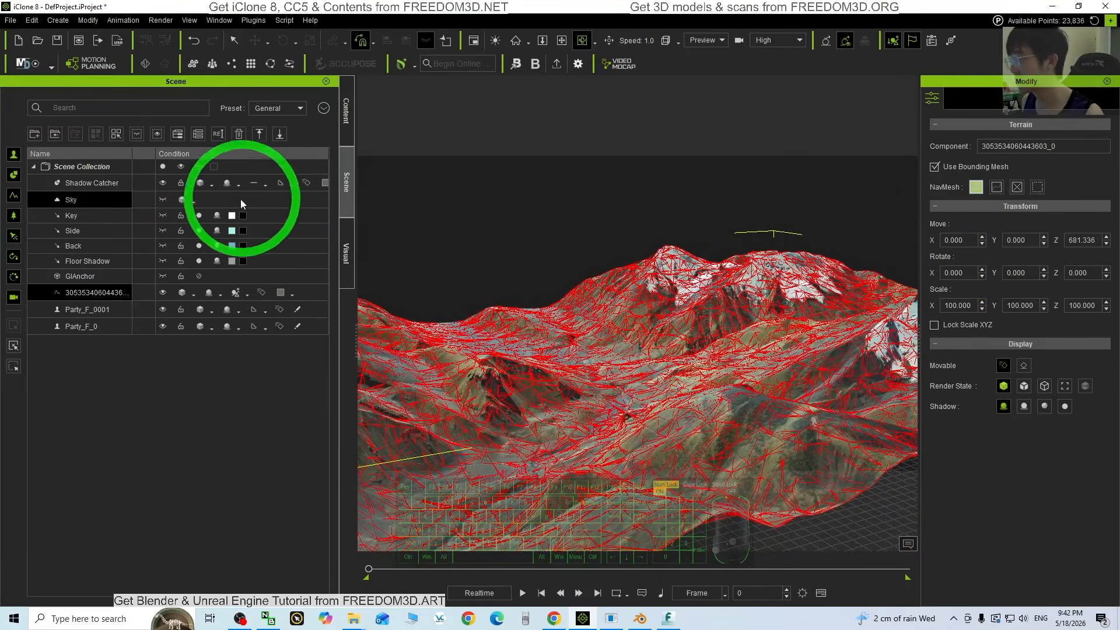
Step: Lower the valley character Party_F_0001 onto the terrain surface, to a Z position of about 205
click(81, 314)
click(85, 330)
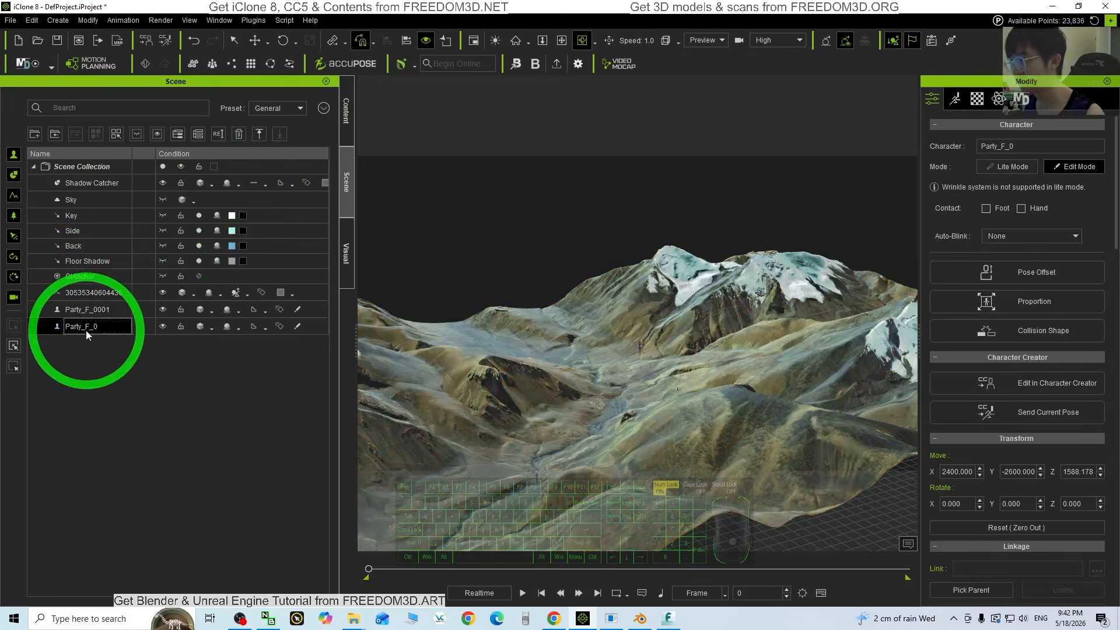
click(100, 310)
key(f)
drag(666, 337, 704, 382)
key(w)
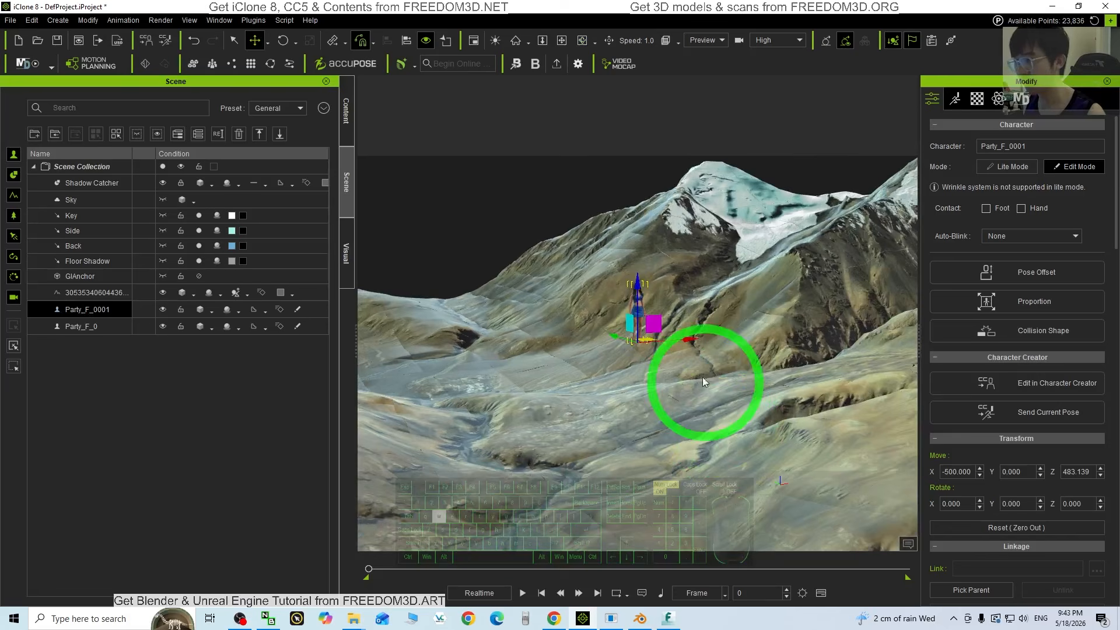
drag(638, 300, 638, 413)
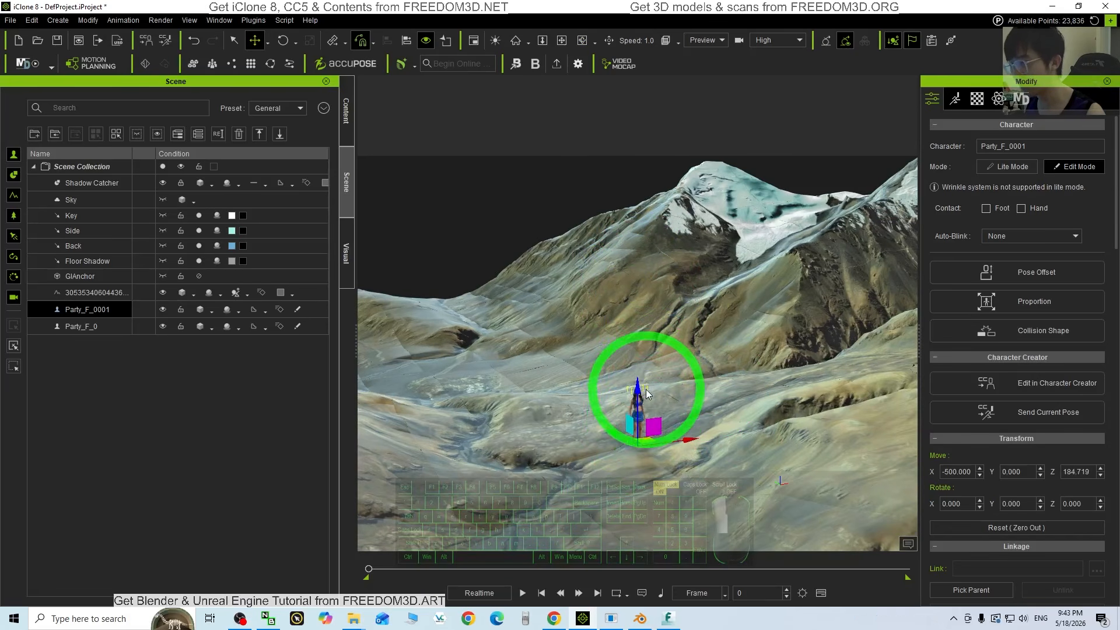
scroll(680, 504, up, 5)
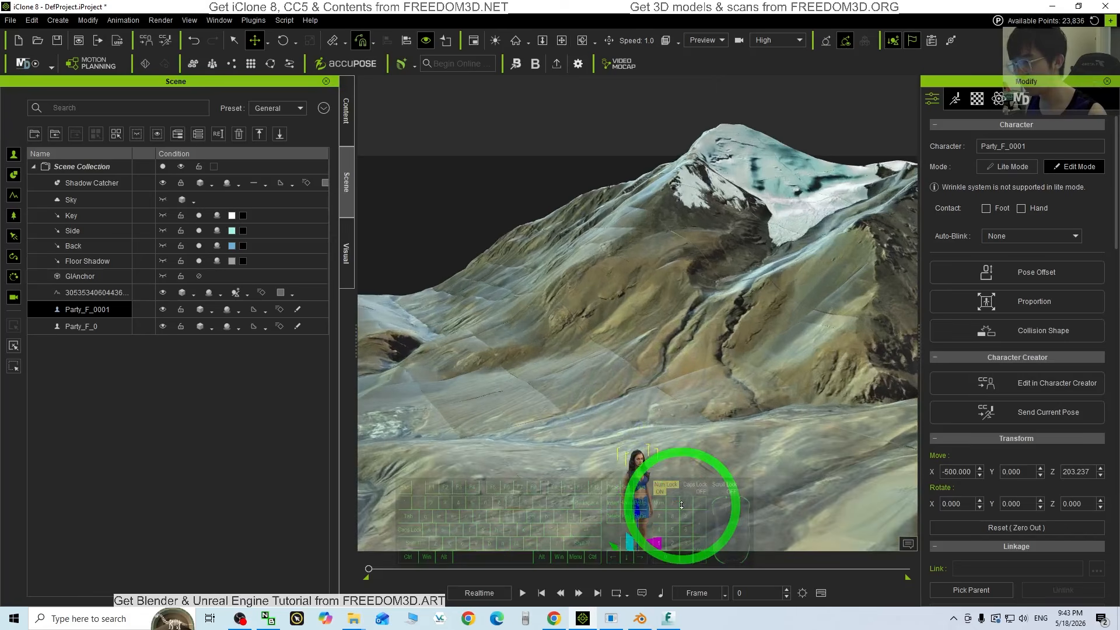
key(c)
drag(682, 507, 654, 424)
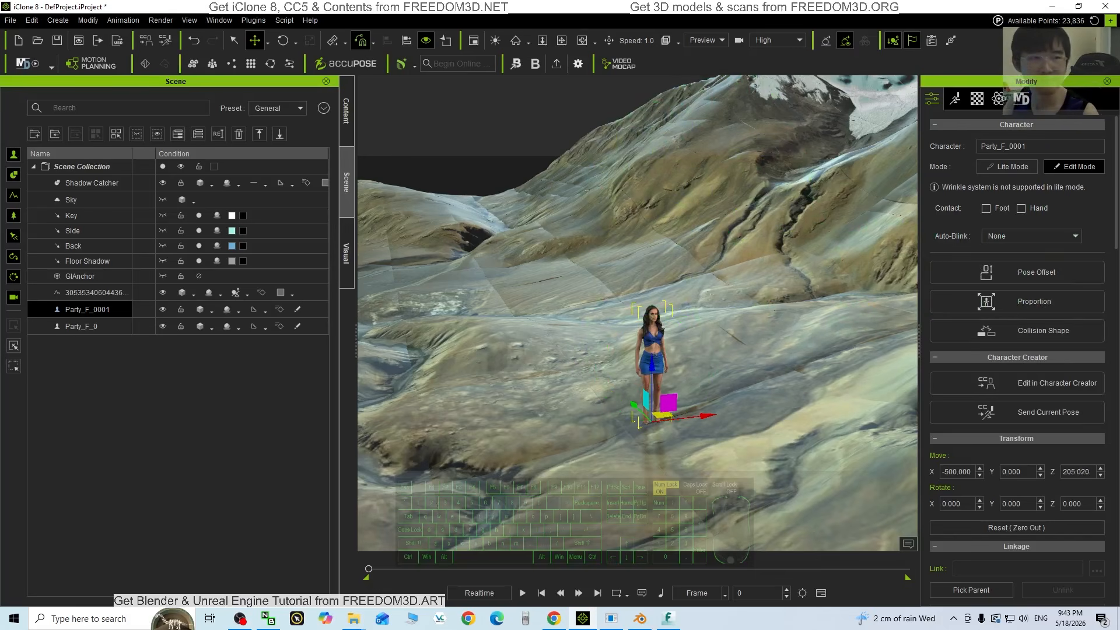
Step: Launch Motion Director for Party_F_0001 and download the required free resource pack
click(34, 65)
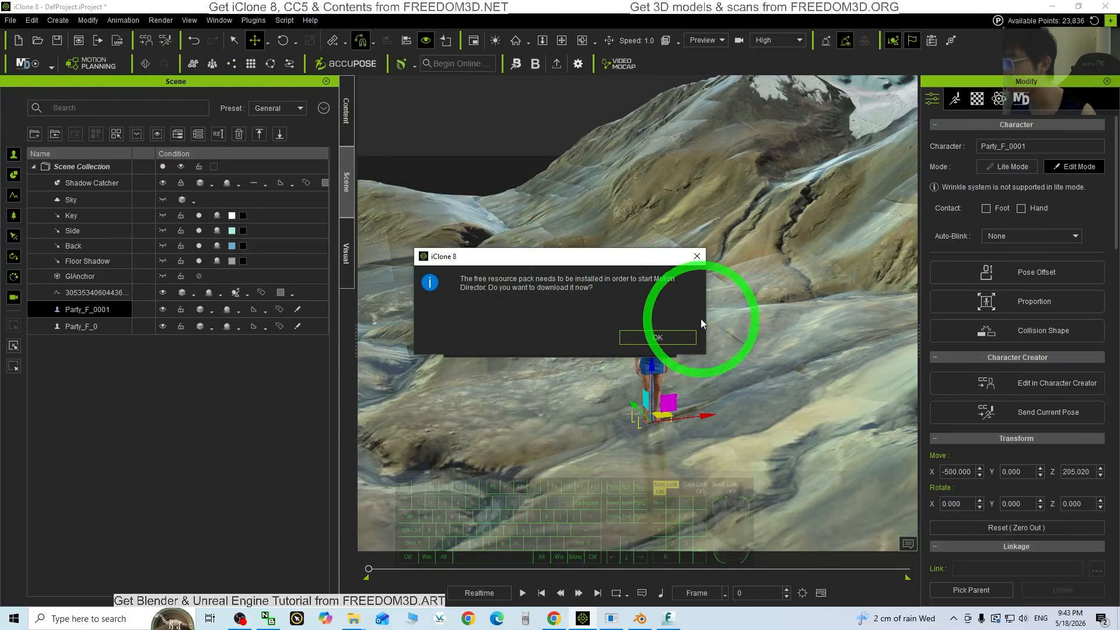
click(669, 335)
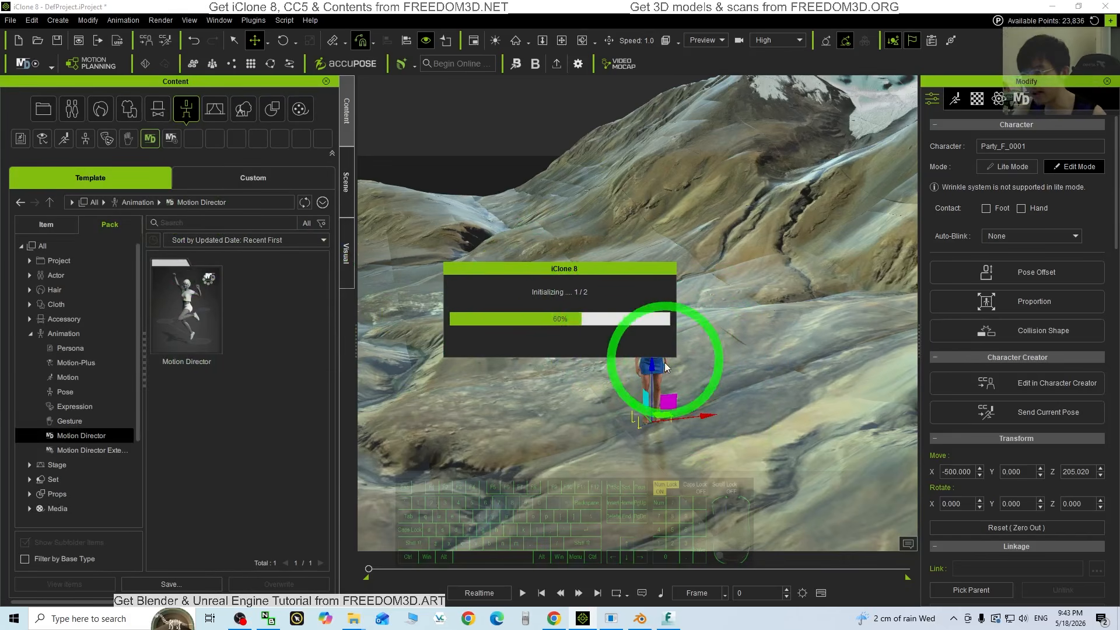
drag(601, 268, 548, 203)
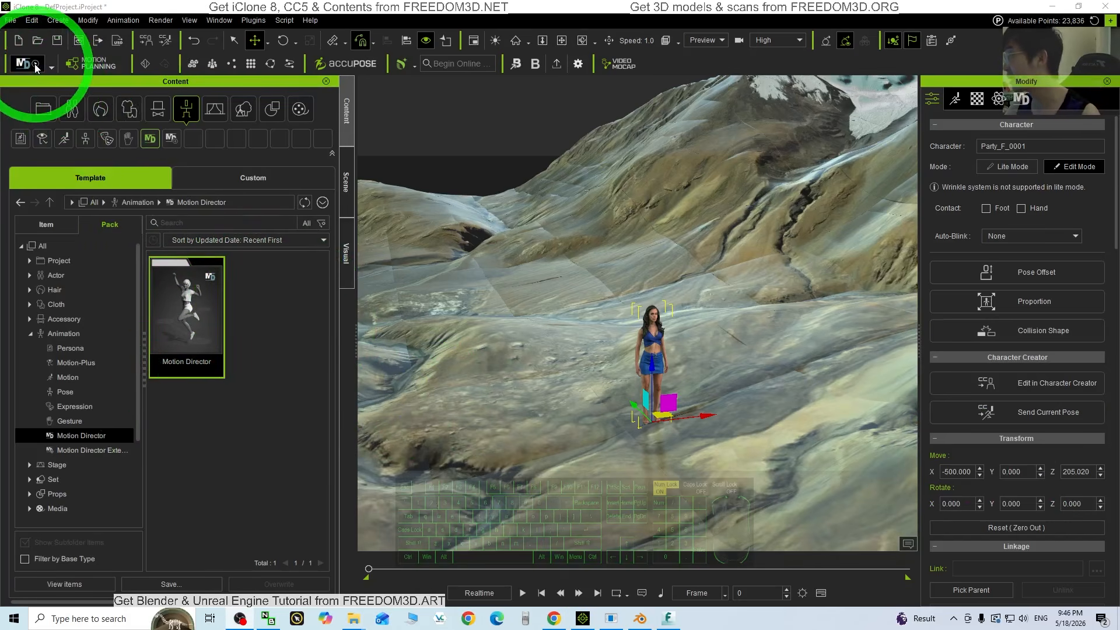
Step: Frame Party_F_0001 closely in the viewport and start Motion Director with the loaded MD data
click(646, 328)
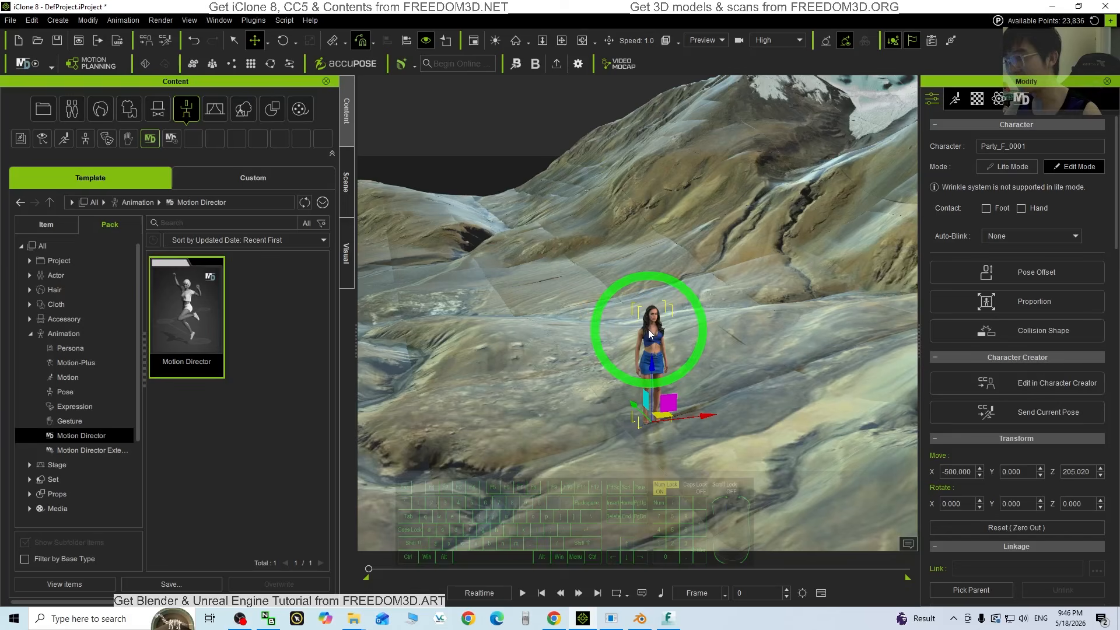
scroll(670, 366, up, 3)
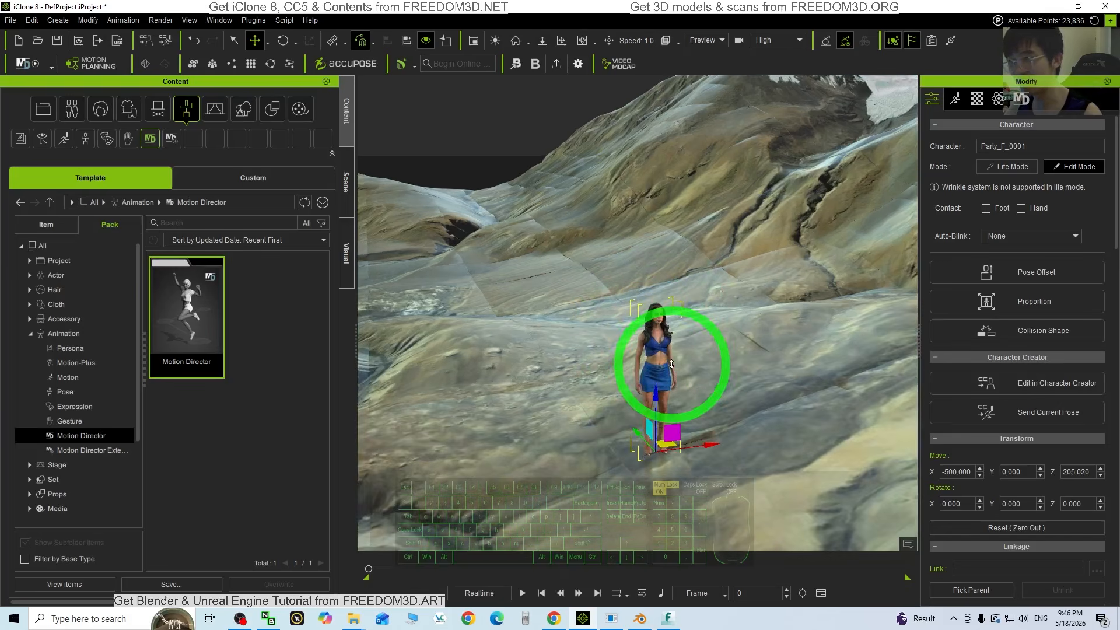
key(x)
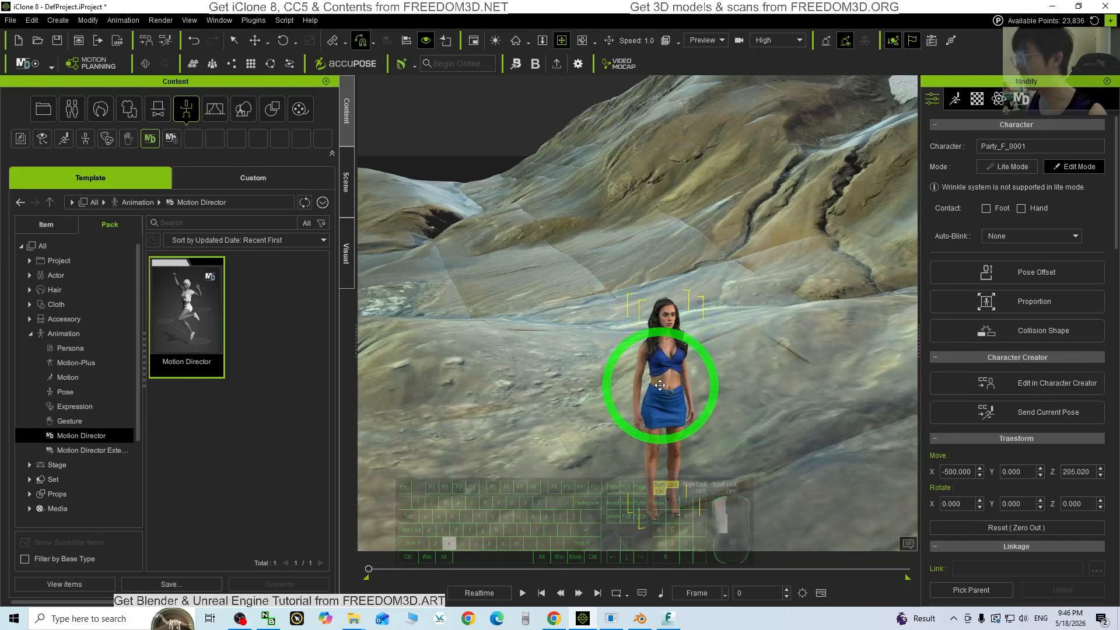
drag(659, 385, 649, 361)
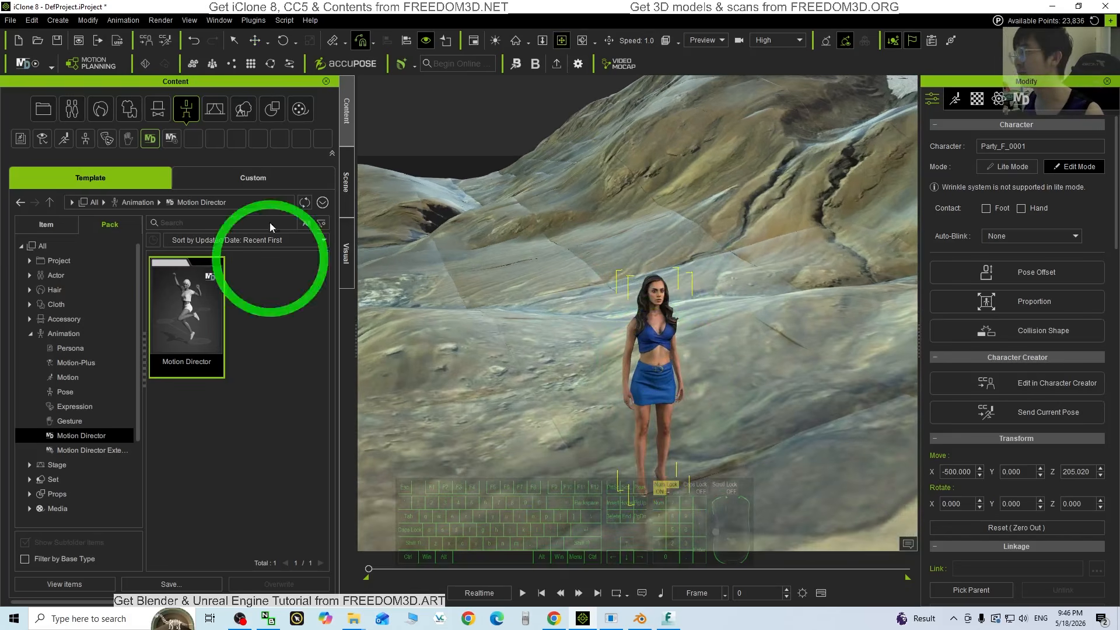
click(24, 66)
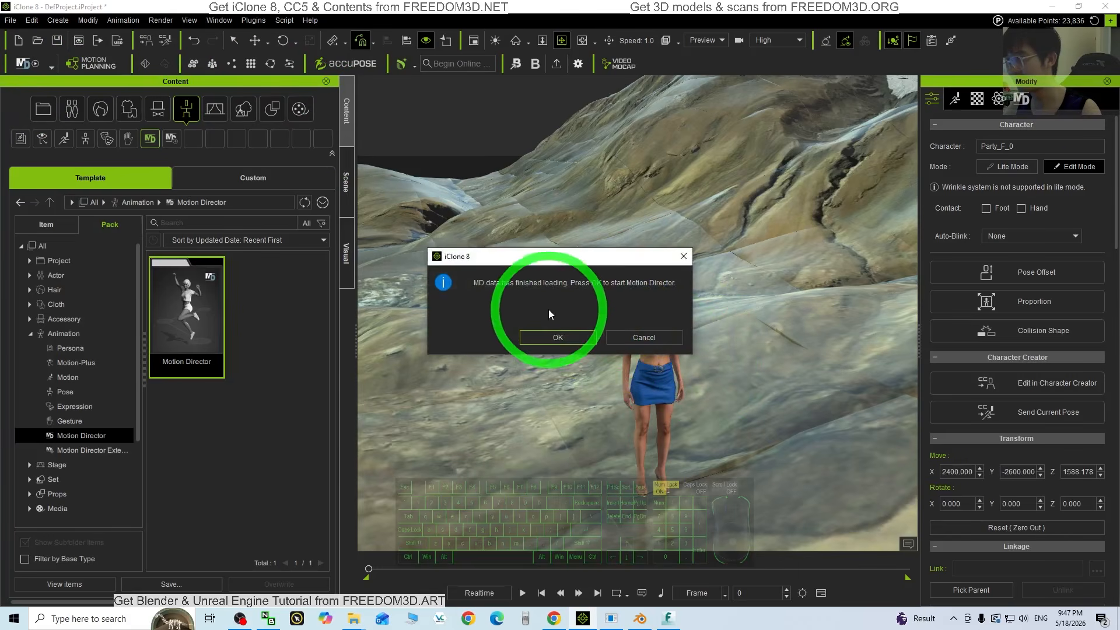
click(563, 338)
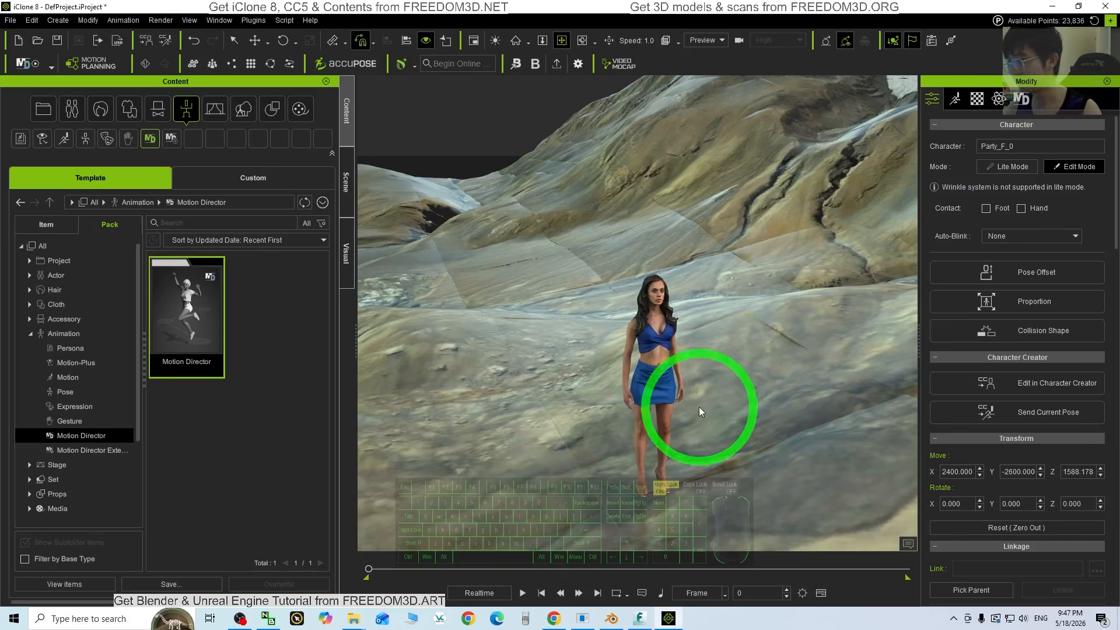
Step: Steer Party_F_0001 with a casual walk across the valley slope and up the mountainside in Motion Director
key(space)
key(w)
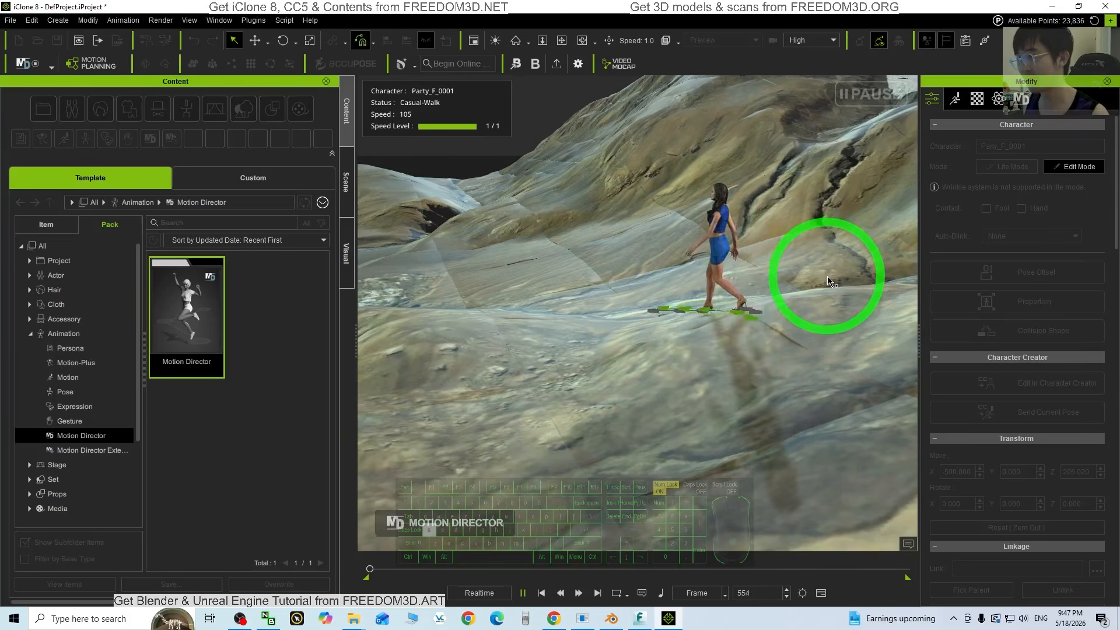
key(w)
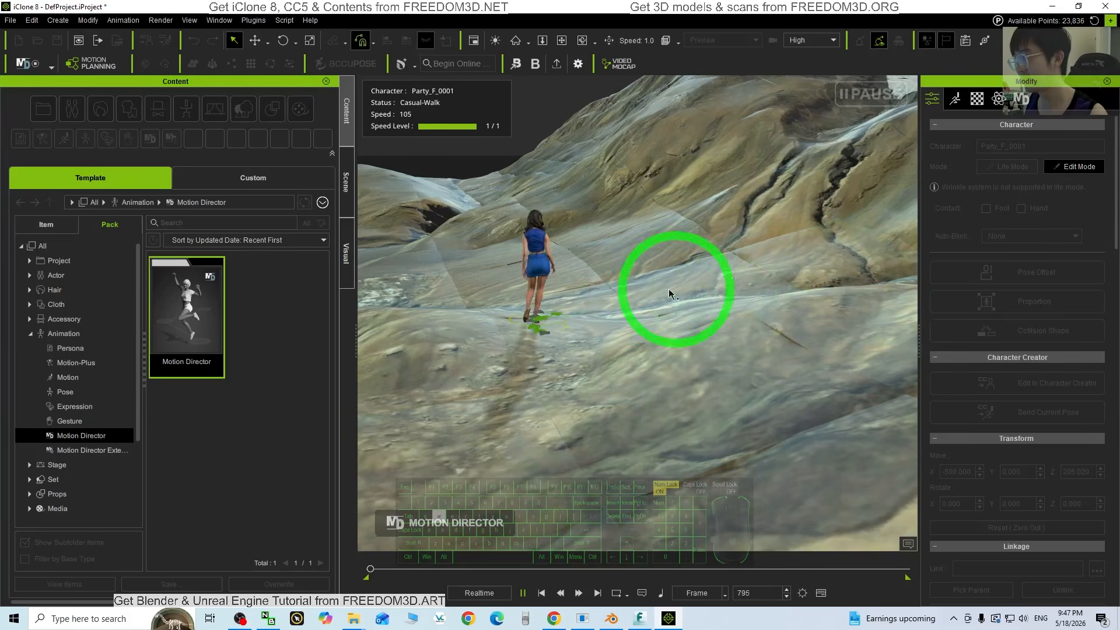
scroll(586, 257, up, 5)
key(x)
drag(590, 262, 879, 544)
key(w)
key(a)
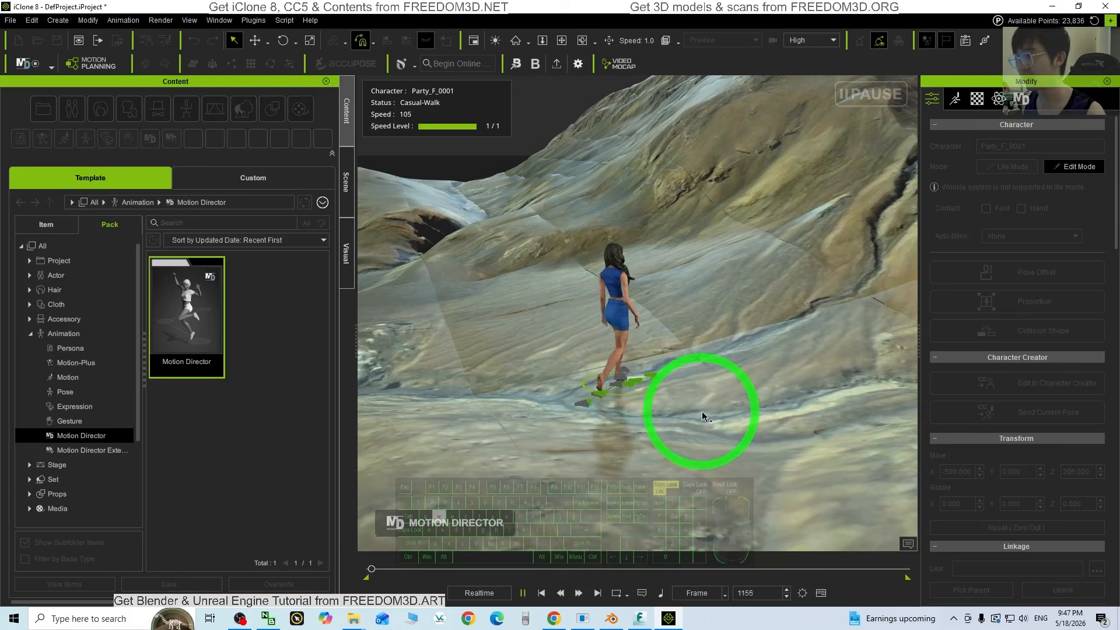
drag(838, 270, 528, 445)
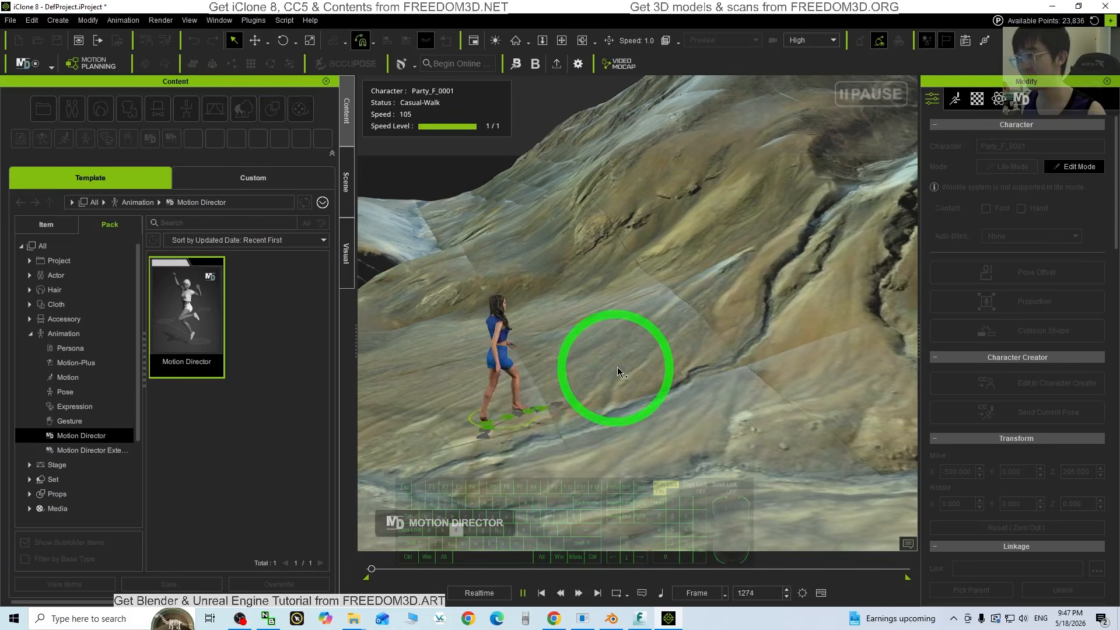
drag(846, 282, 536, 593)
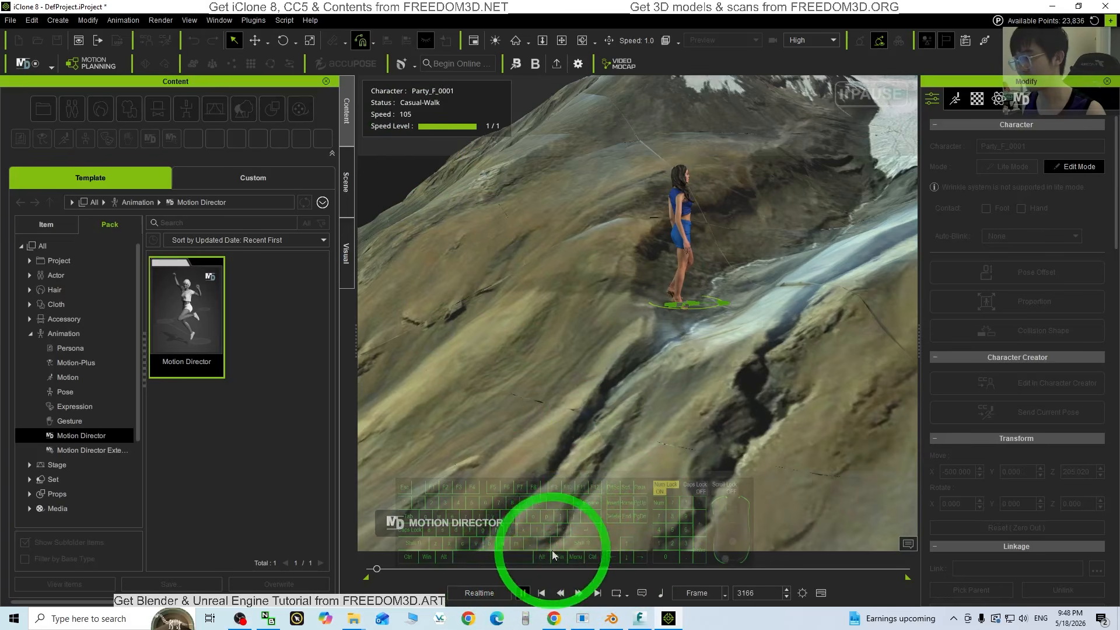
Step: End the Motion Director simulation and play the timeline from the first frame to check for recorded motion
click(541, 593)
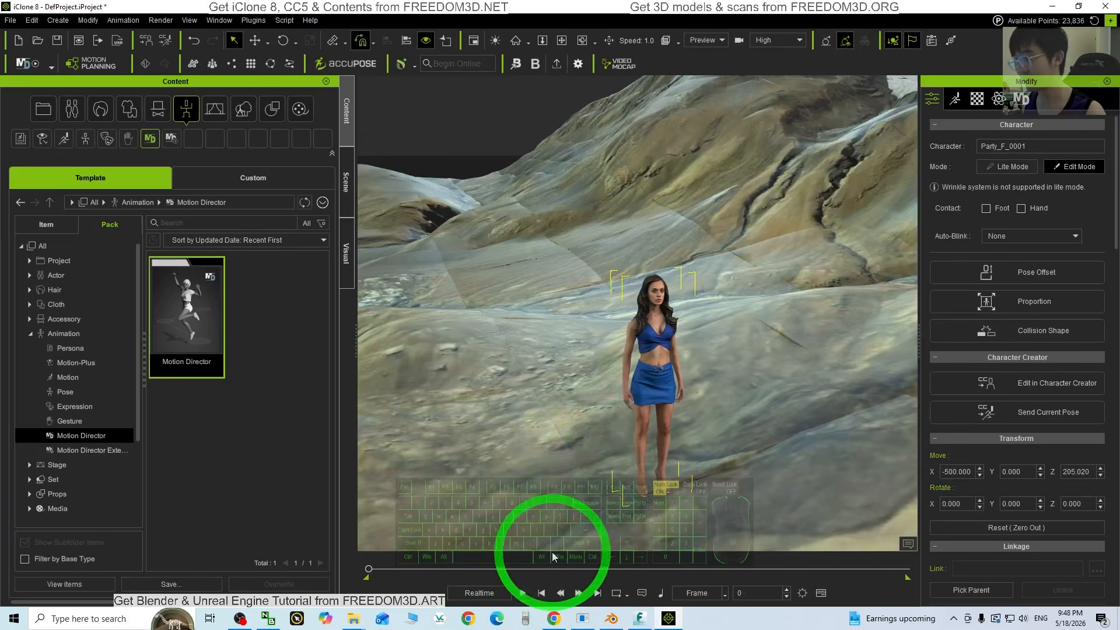
click(522, 593)
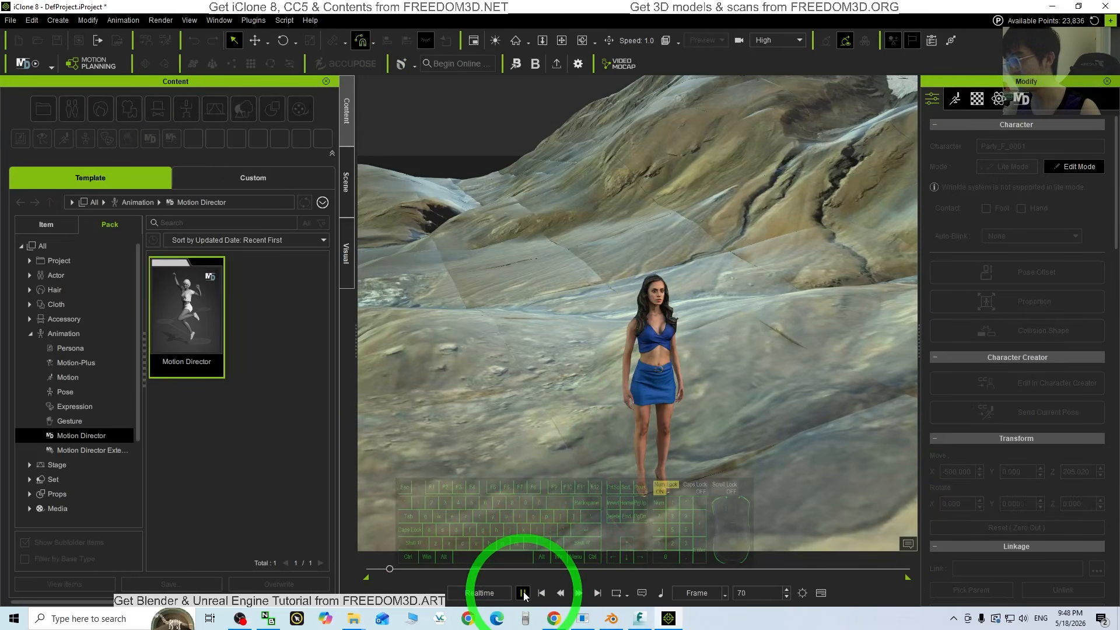
click(523, 593)
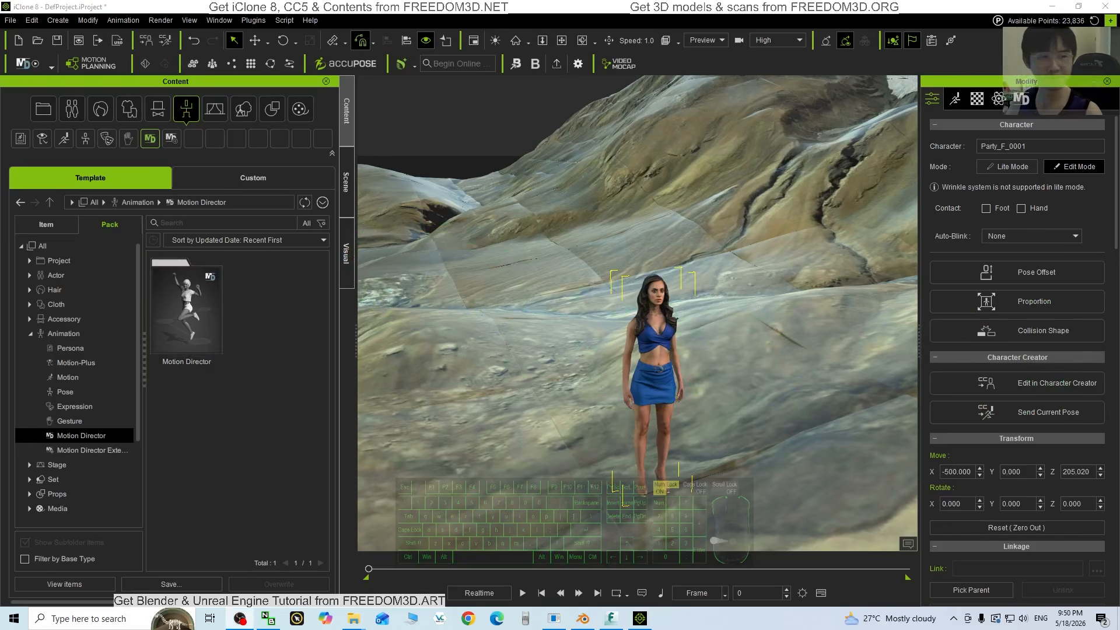
Step: Switch to the Motion Director workspace and show the MD Controls character settings
click(220, 21)
mouse_move(243, 43)
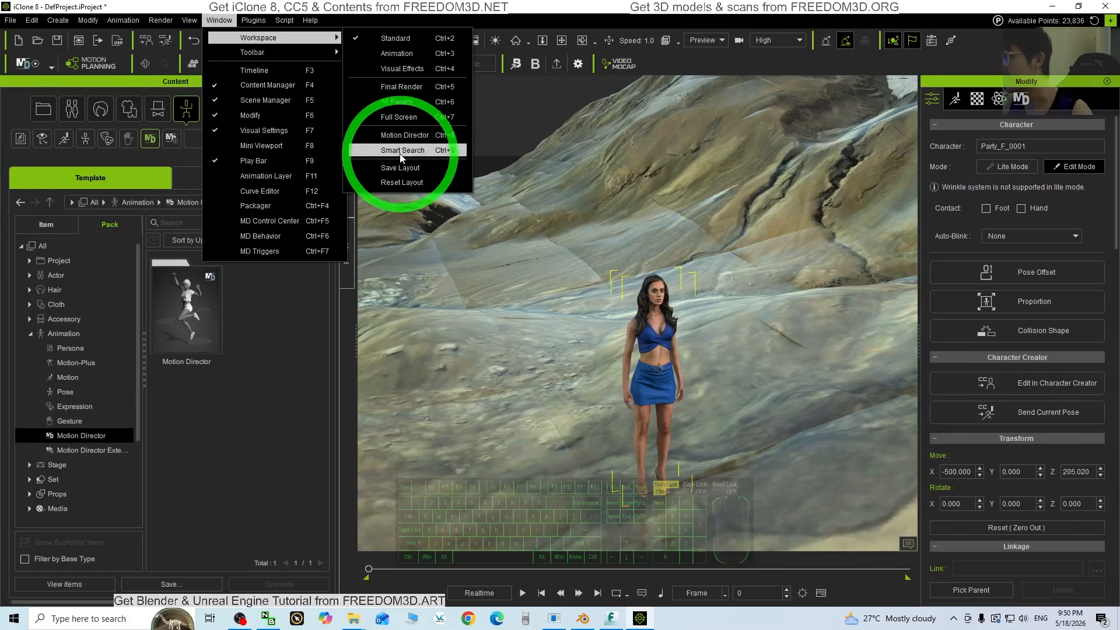
click(405, 135)
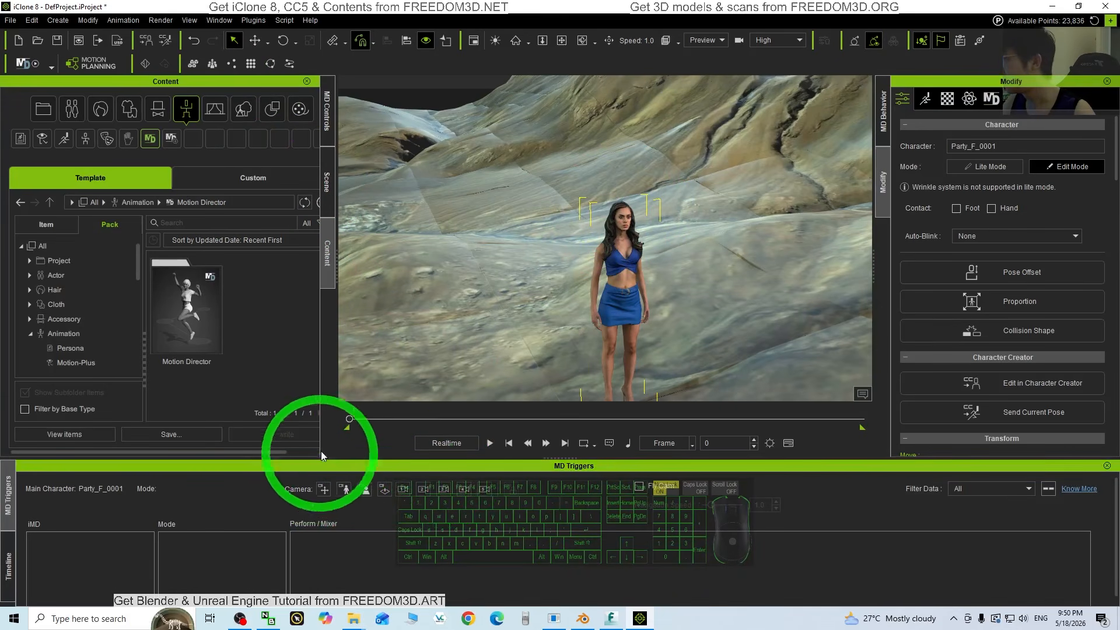
click(327, 117)
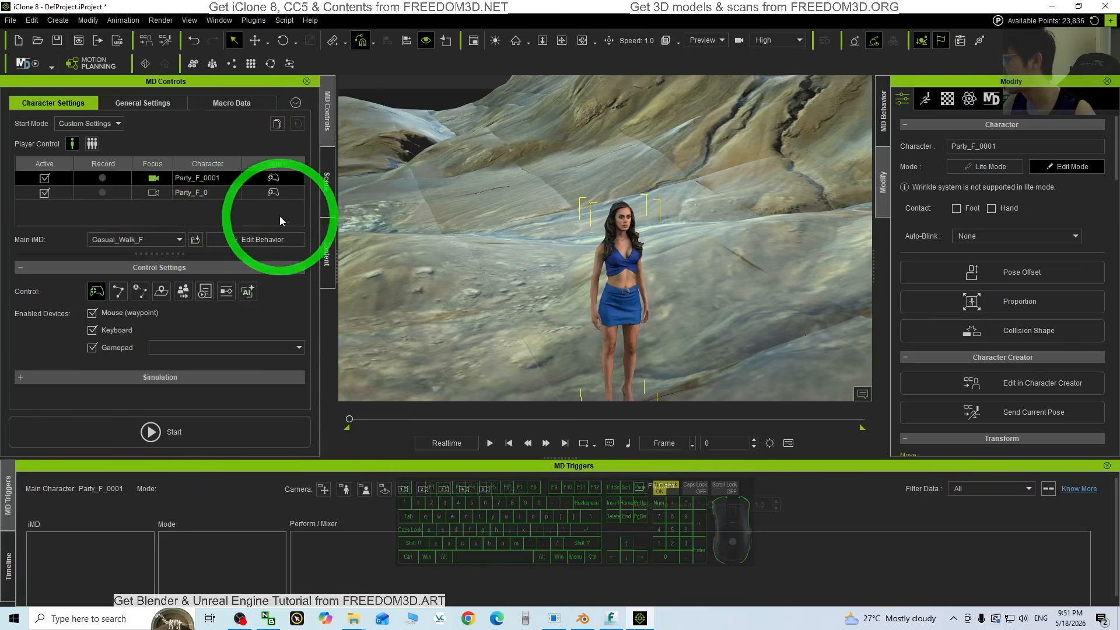
Step: Run a short Motion Director simulation with Party_F_0001, replay the timeline to check for motion, and return to the first frame
click(328, 197)
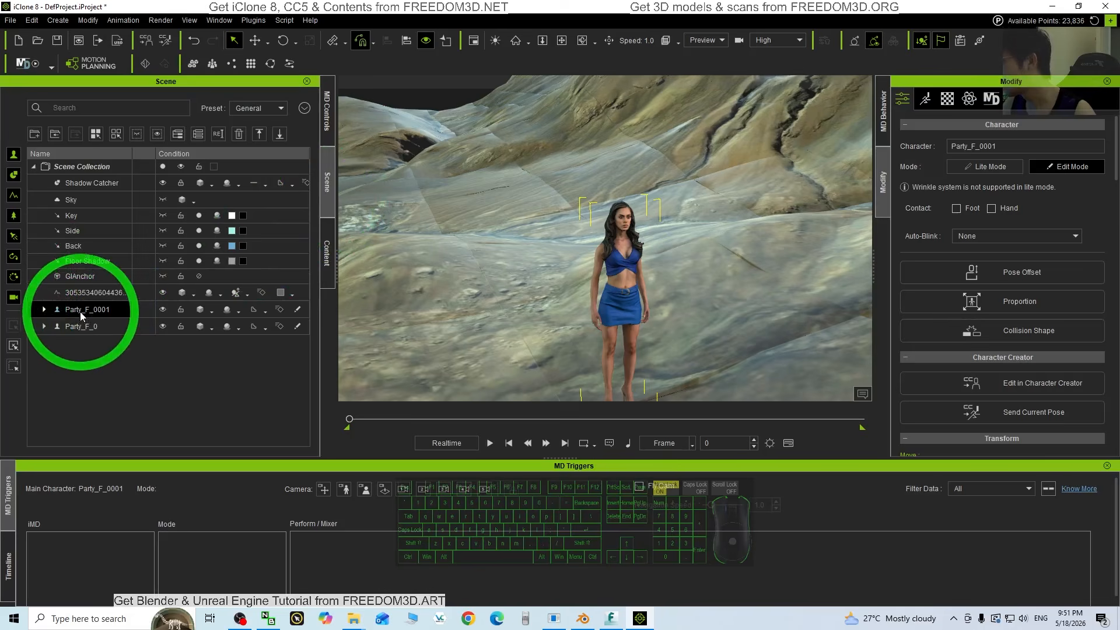
click(328, 119)
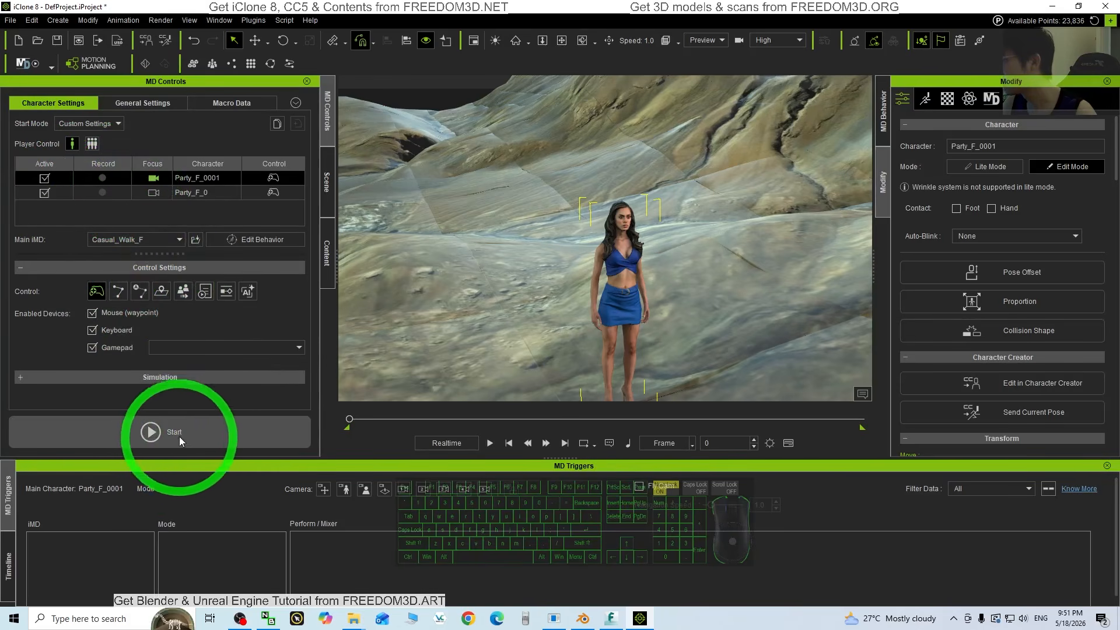
click(164, 445)
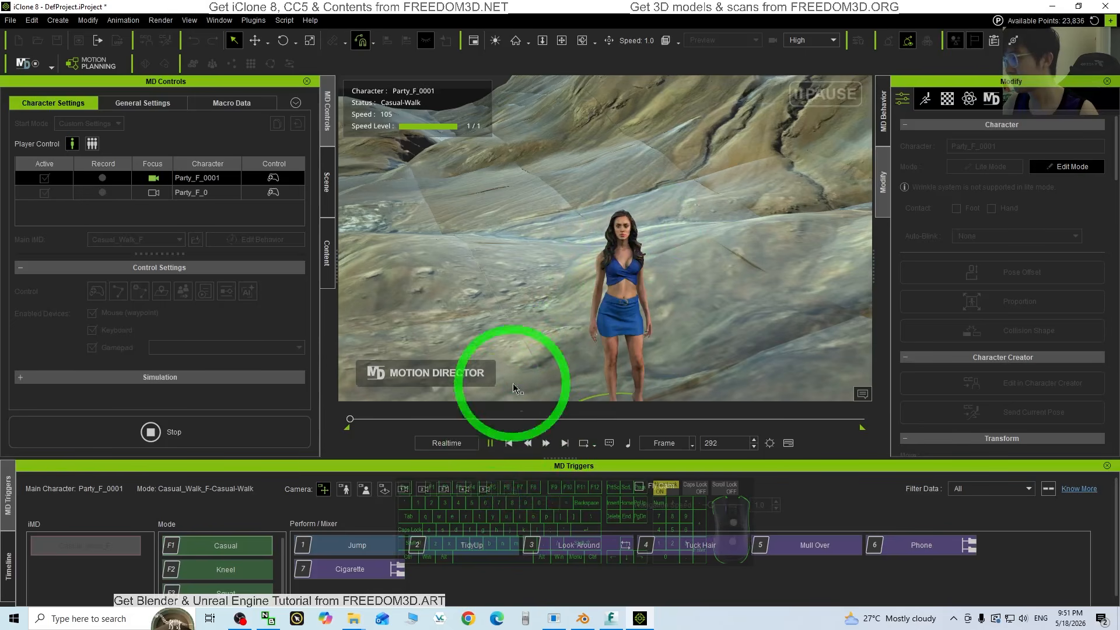
scroll(670, 330, down, 1)
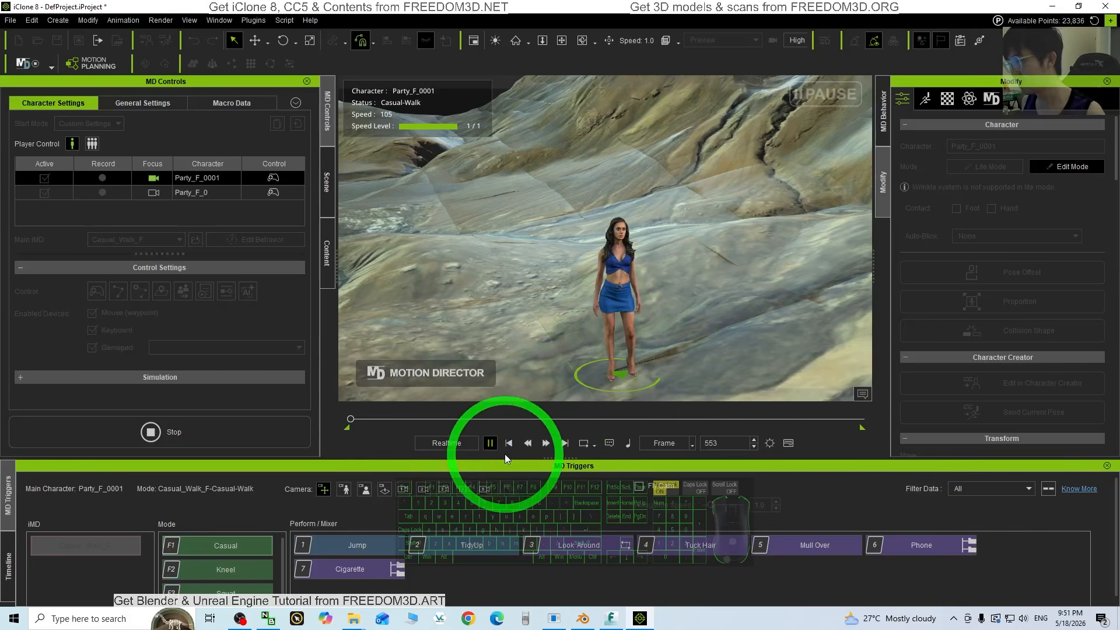
click(490, 443)
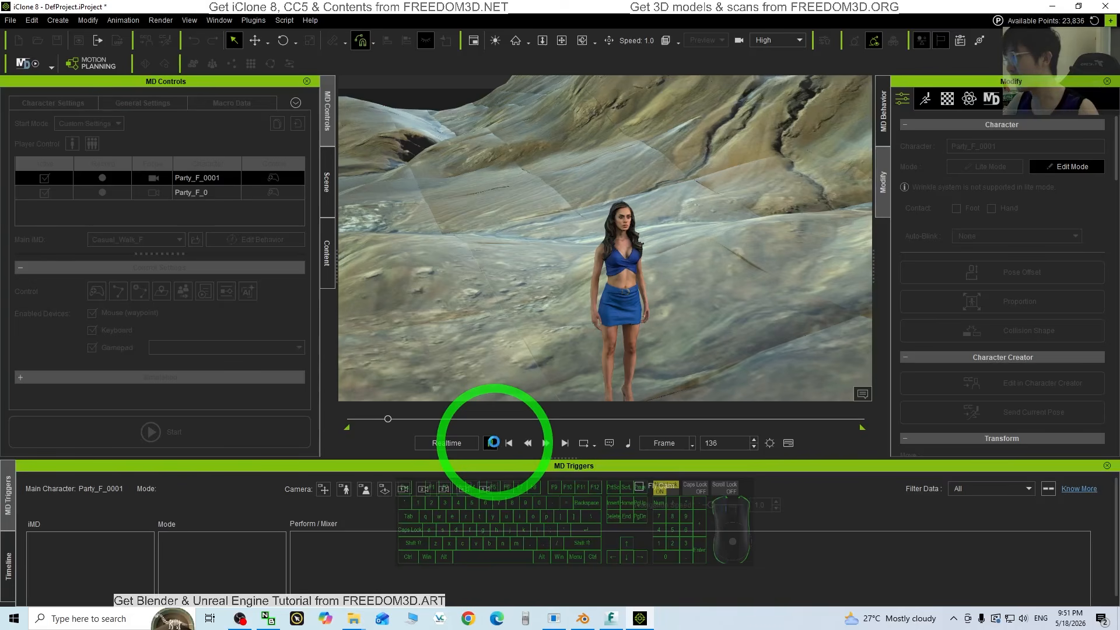
click(509, 443)
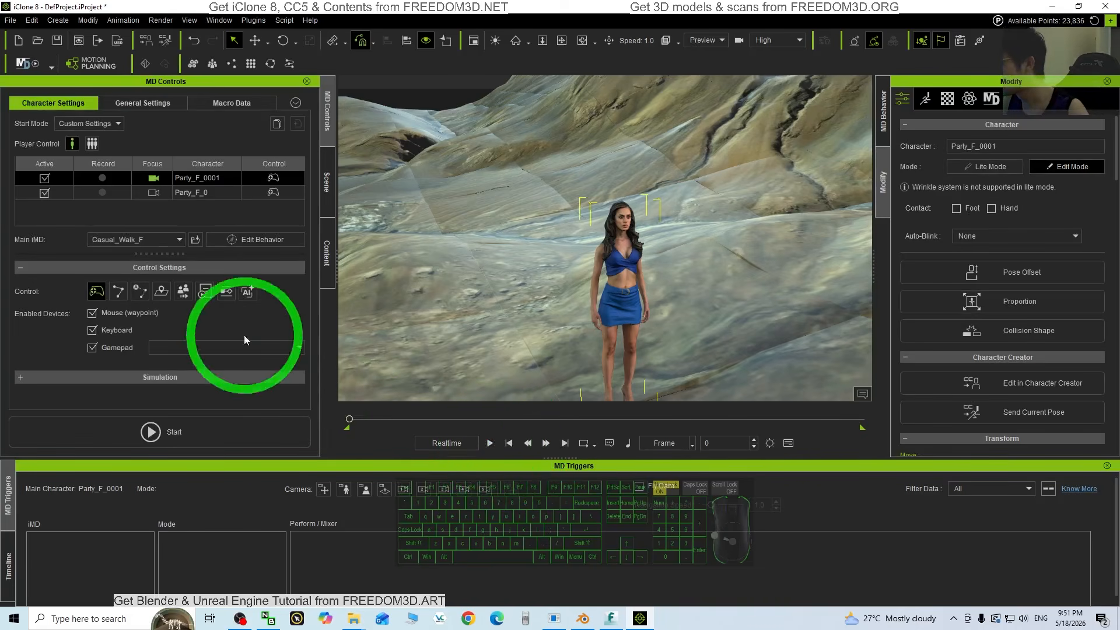
Step: Close the MD Triggers panel to reveal the Timeline and select Party_F_0001 in the character list
click(1107, 465)
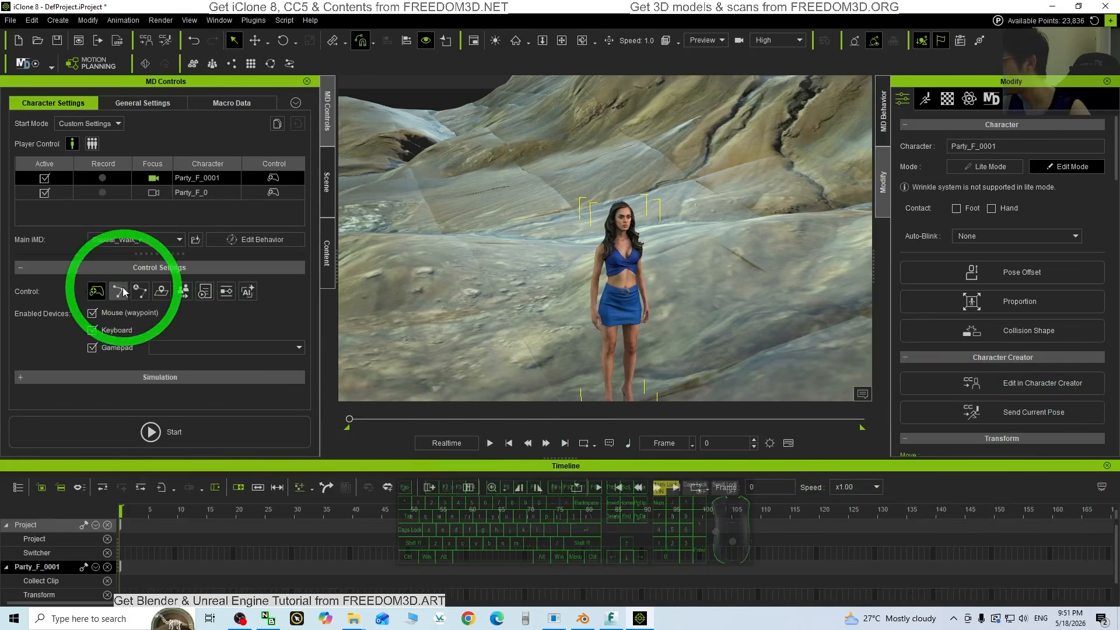
click(208, 192)
click(209, 180)
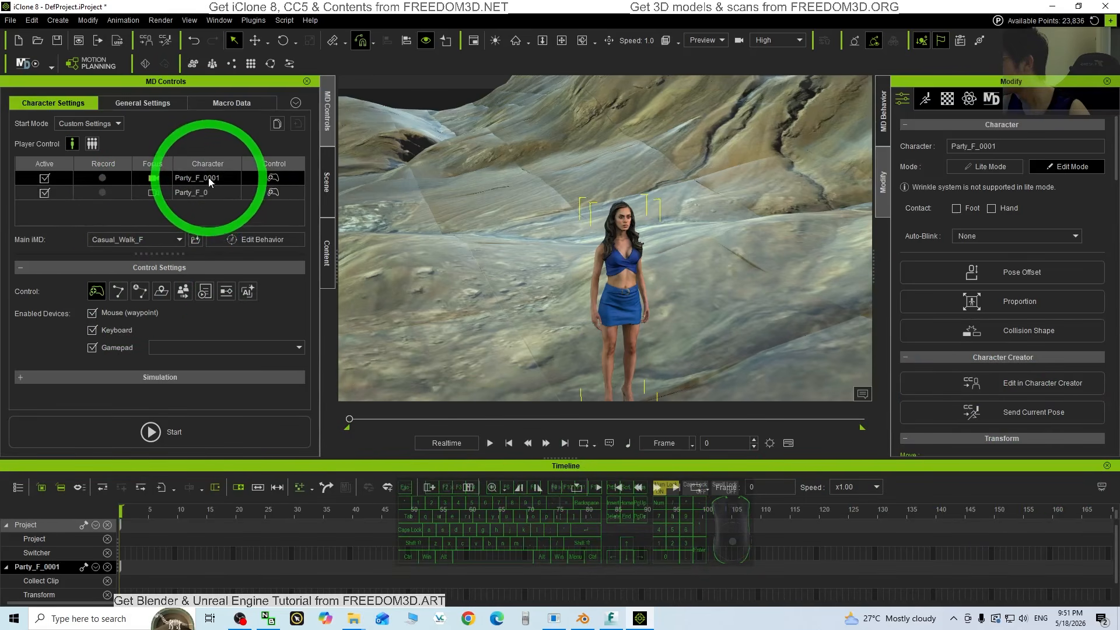
Step: Create a motion clip for Party_F_0001 from the macro recording 2026_05_18_21_47_20
click(217, 103)
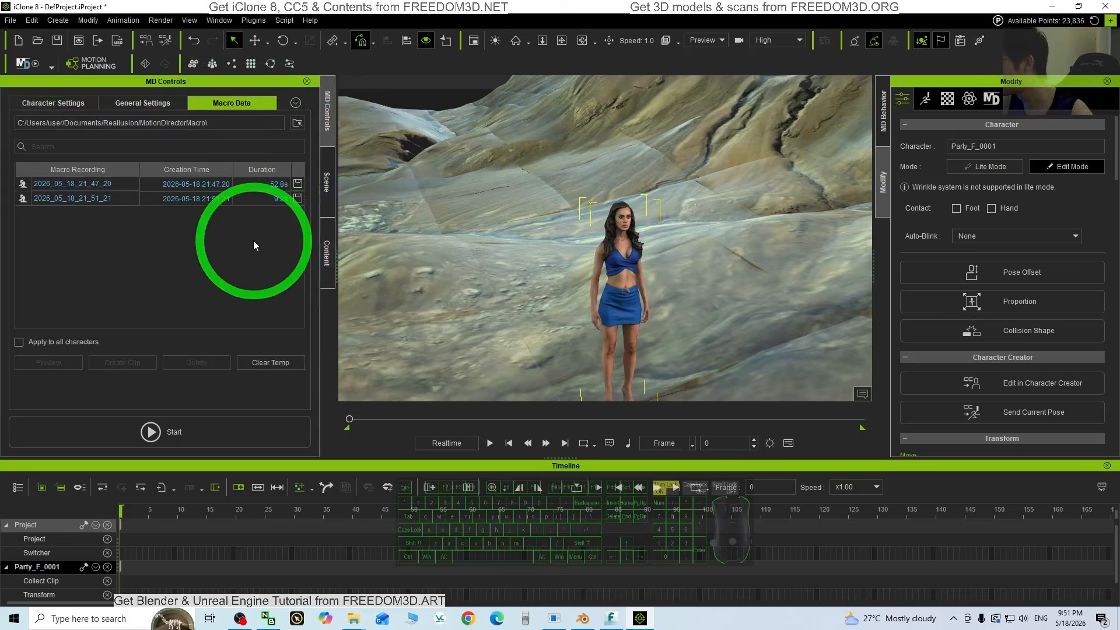
click(177, 183)
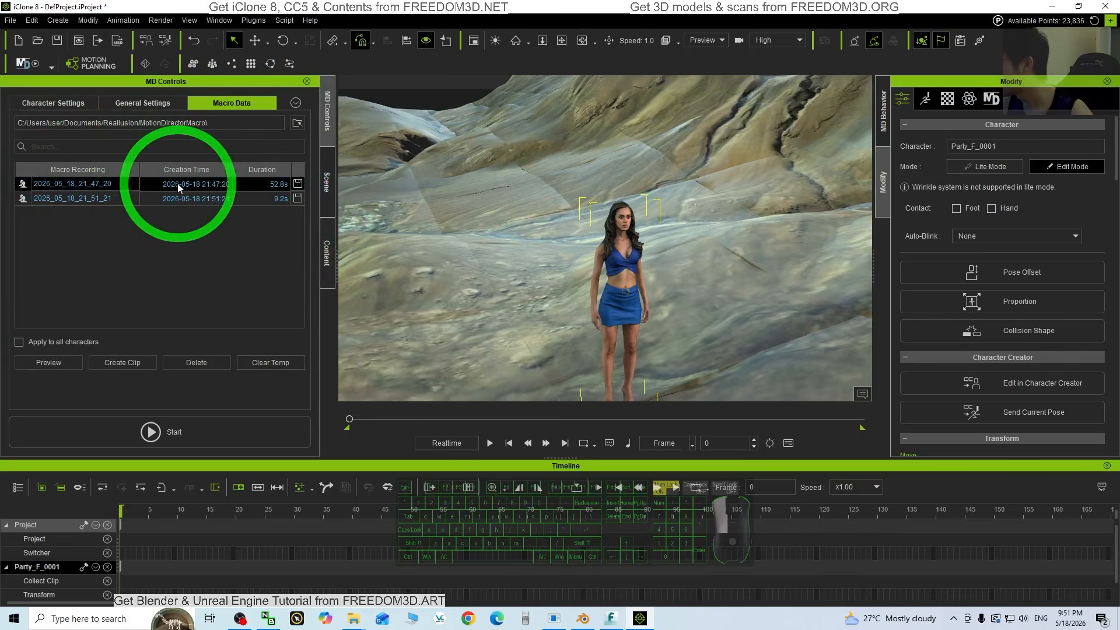
click(113, 362)
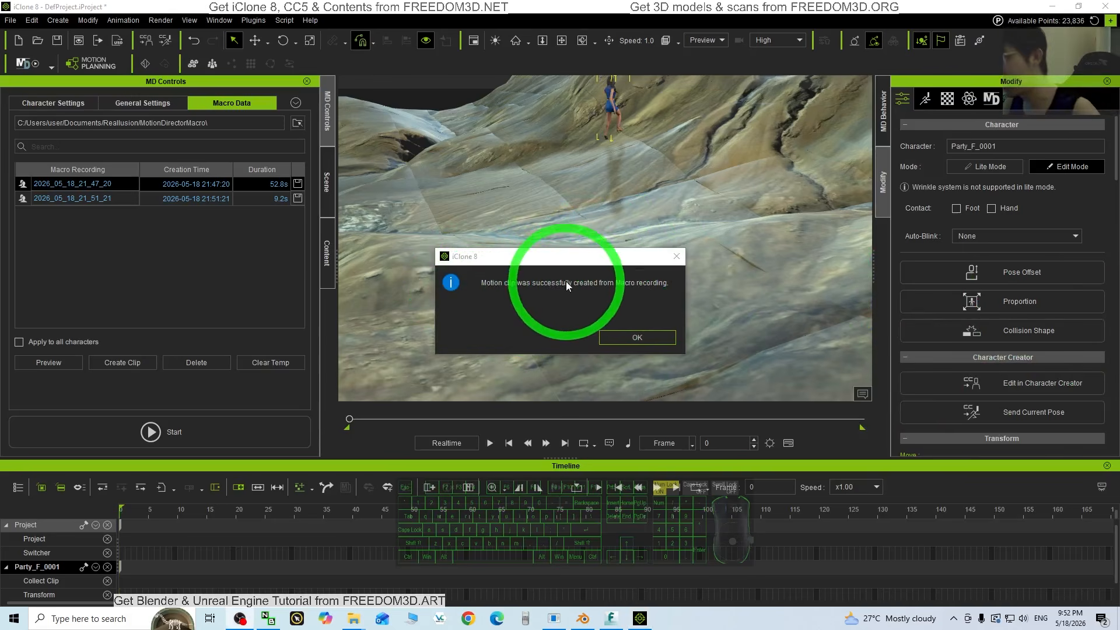
click(624, 342)
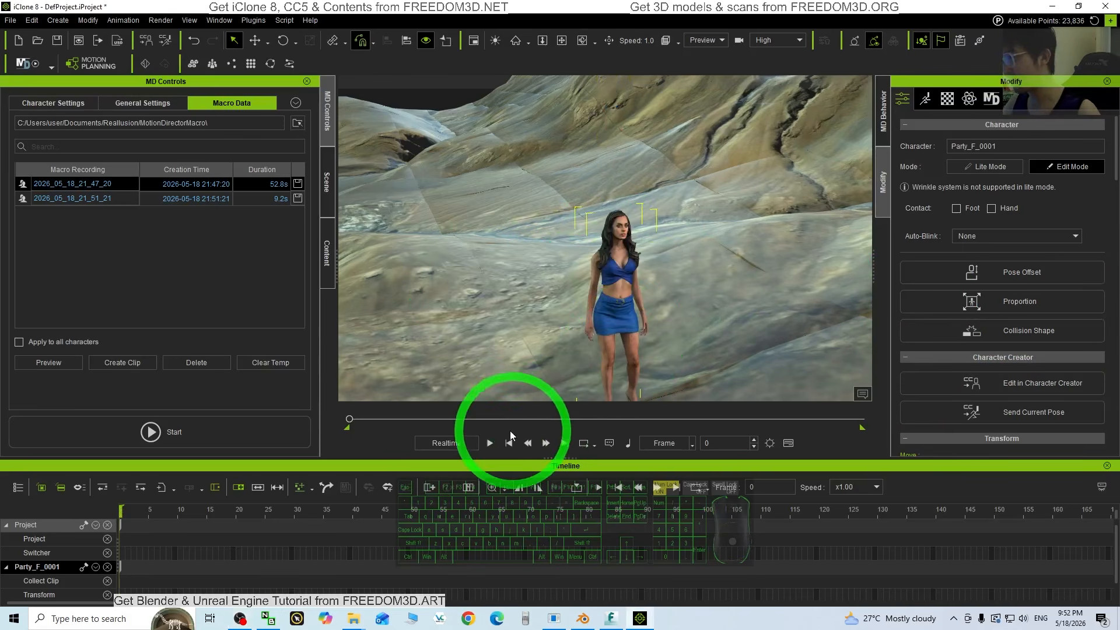
Step: Play Party_F_0001's motion clip, follow the walk across the valley toward the mountain, and pause playback
click(490, 444)
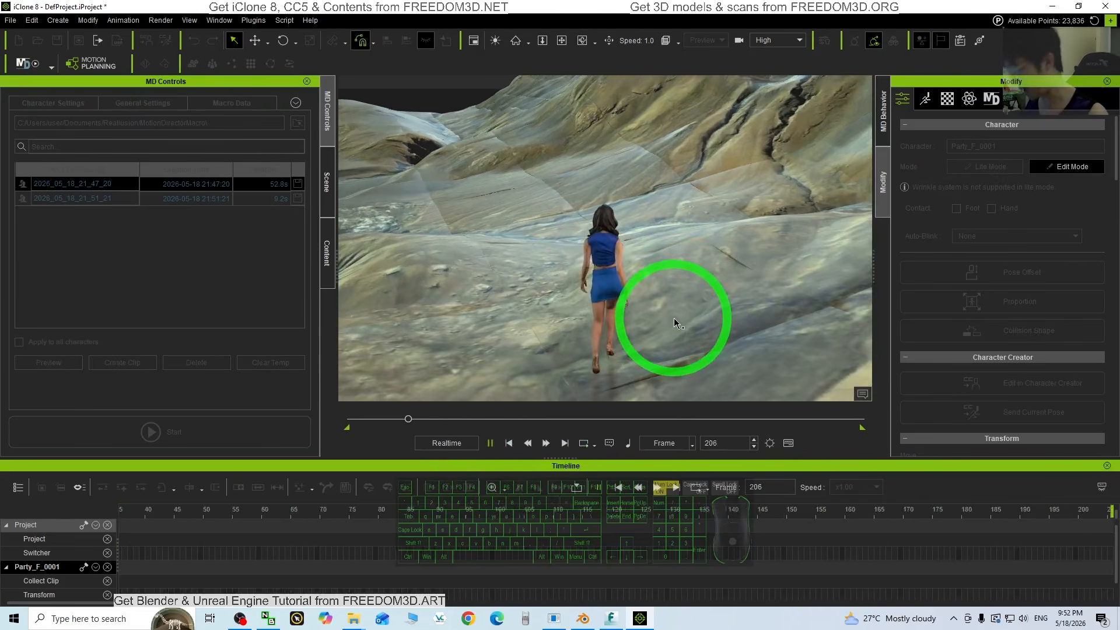
key(x)
drag(716, 318, 638, 297)
drag(558, 270, 564, 311)
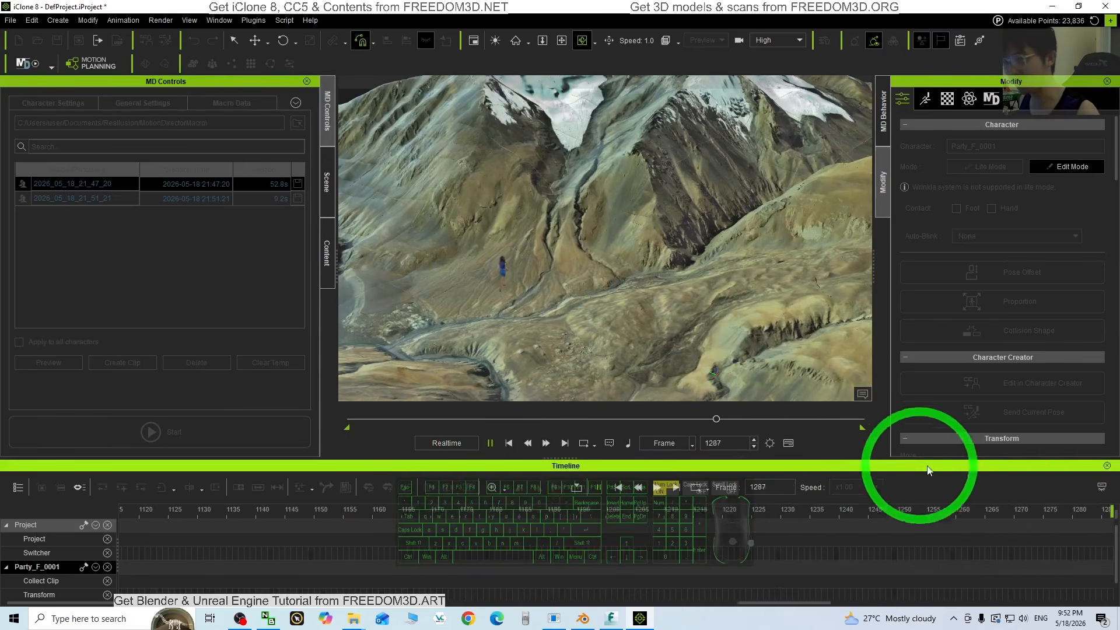
click(490, 443)
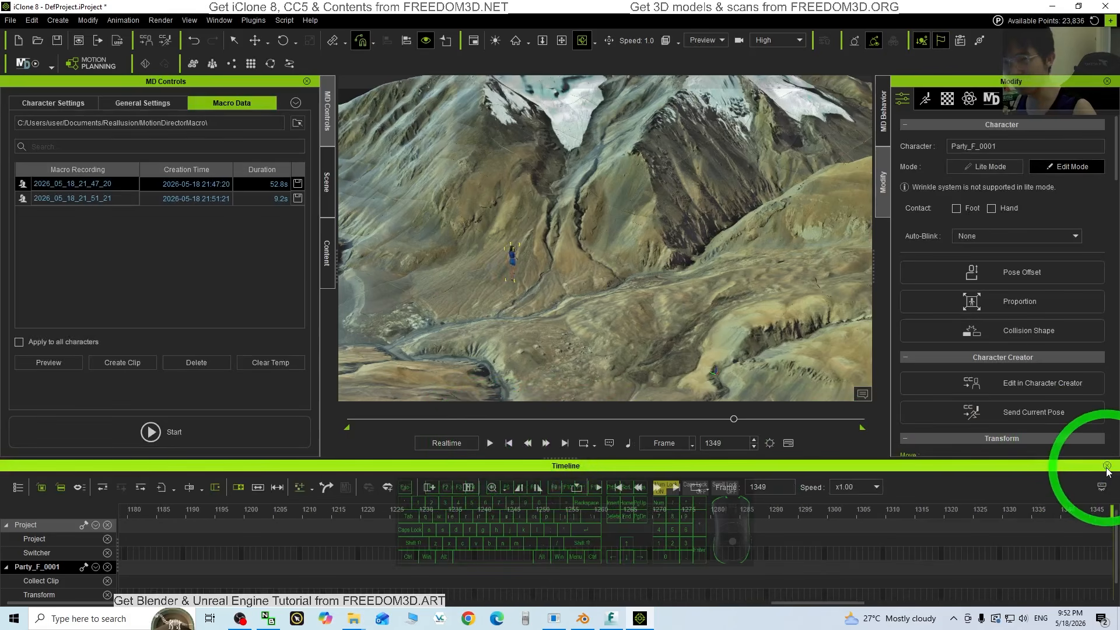
Step: Enlarge the viewport by closing the Timeline and narrowing the MD Controls panel
click(1107, 465)
drag(336, 342, 254, 335)
shift+scroll(434, 376, up, 4)
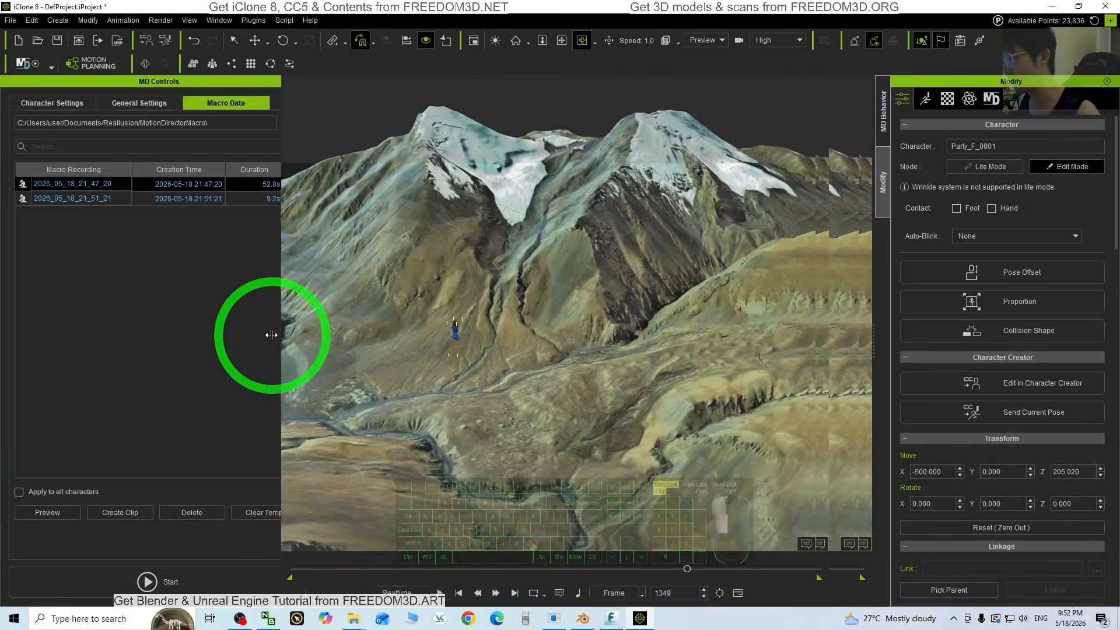
Step: Play the rest of Party_F_0001's walk up the slope in a closer view and return to the first frame
drag(433, 377, 452, 601)
click(449, 593)
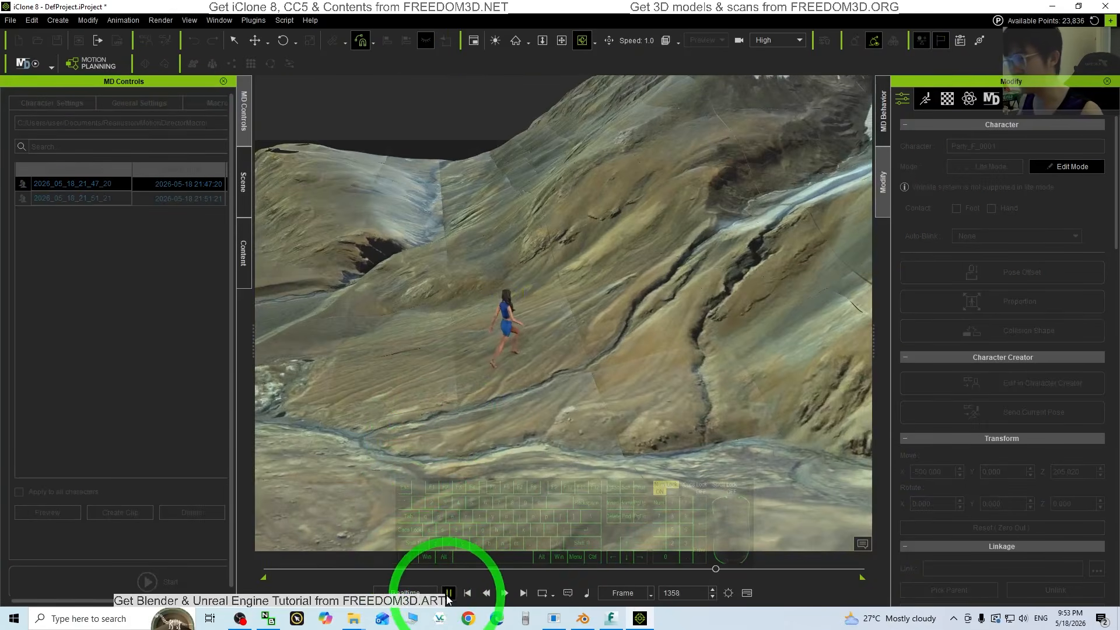
drag(654, 262, 731, 278)
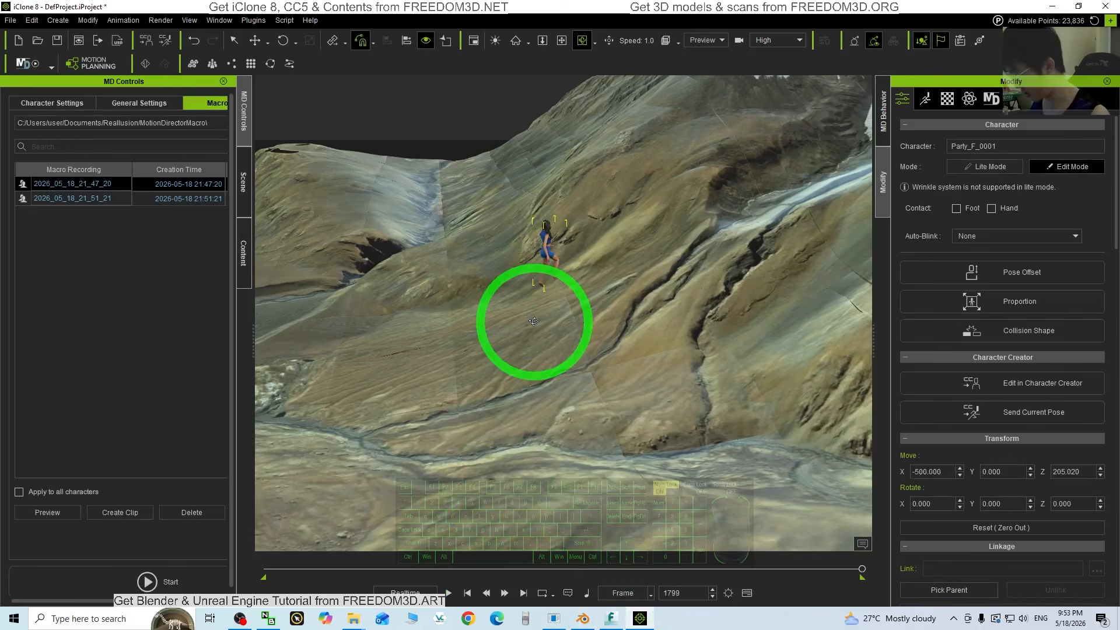
key(x)
drag(534, 324, 548, 359)
click(467, 594)
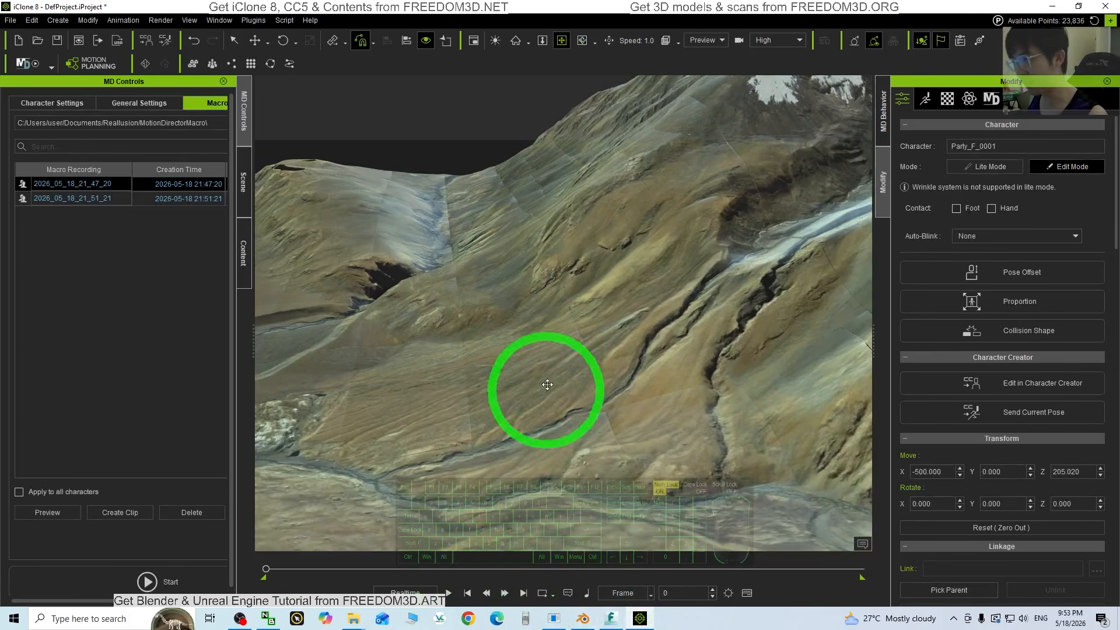
Step: Examine Party_F_0001 at the starting position against the surrounding terrain and snowy peaks from several angles
shift+scroll(546, 388, down, 5)
shift+middle_drag(541, 415, 577, 343)
shift+right_drag(577, 342, 764, 346)
shift+scroll(558, 373, up, 5)
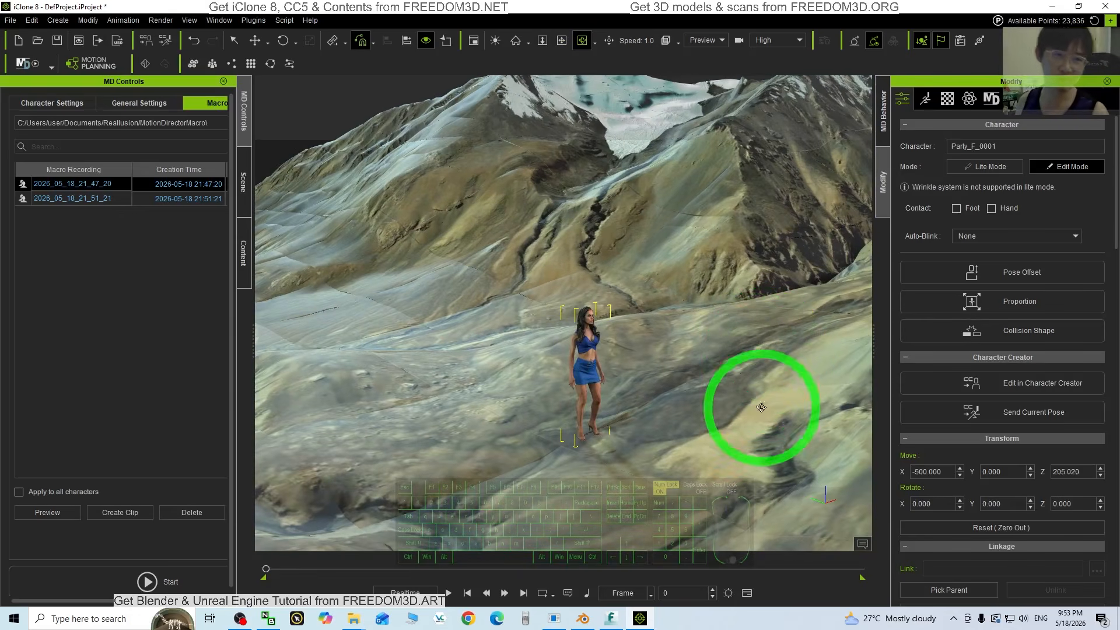
right_drag(761, 407, 400, 312)
right_drag(747, 287, 655, 269)
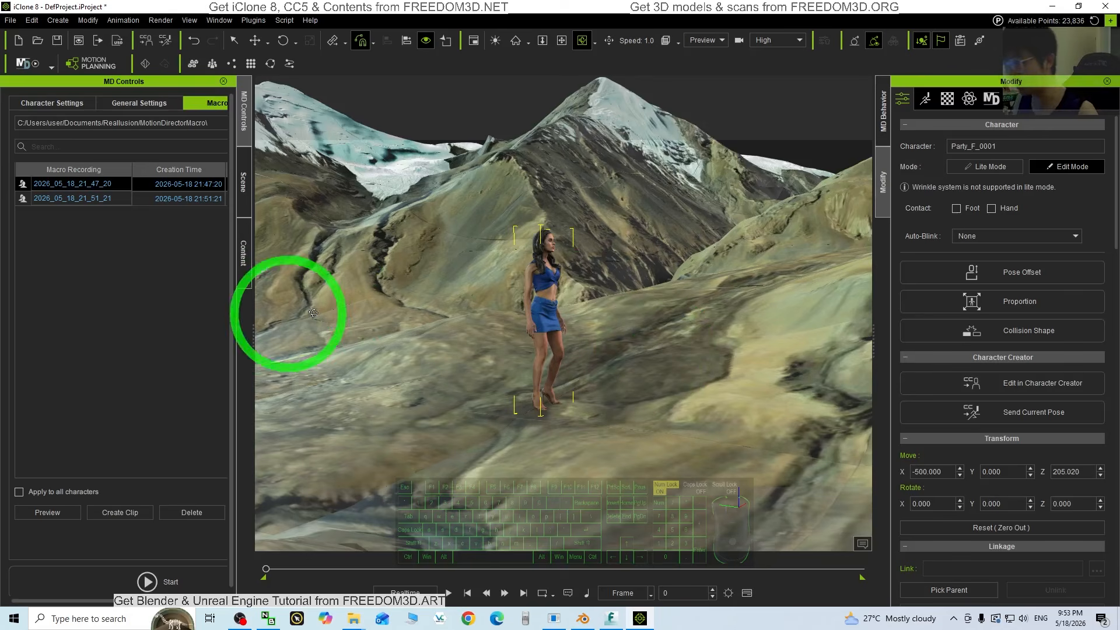
drag(742, 392, 750, 542)
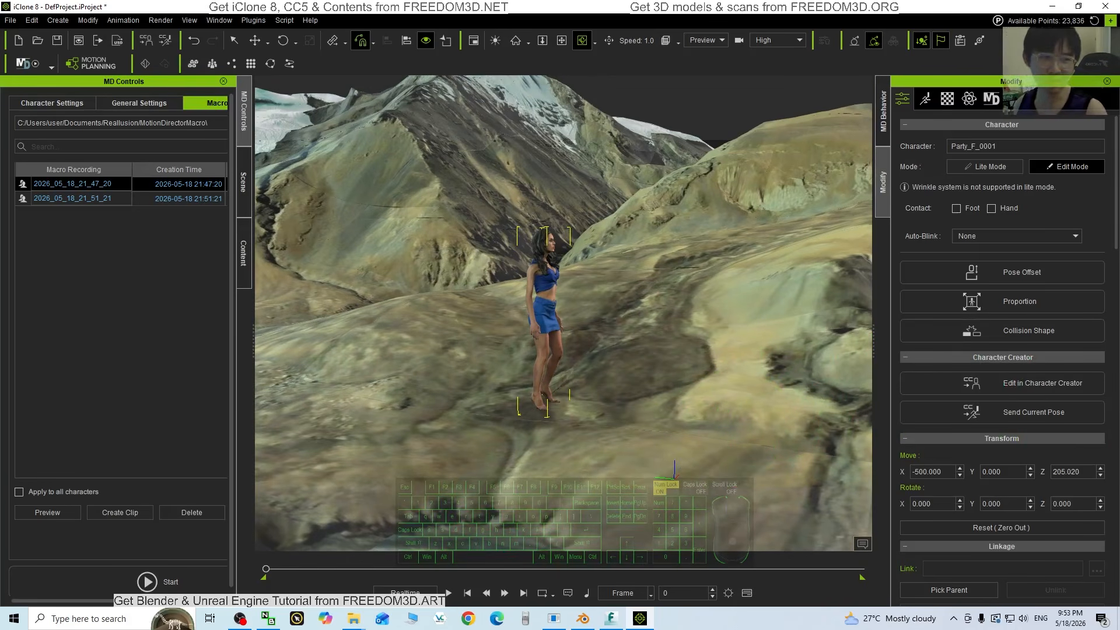
drag(710, 380, 525, 304)
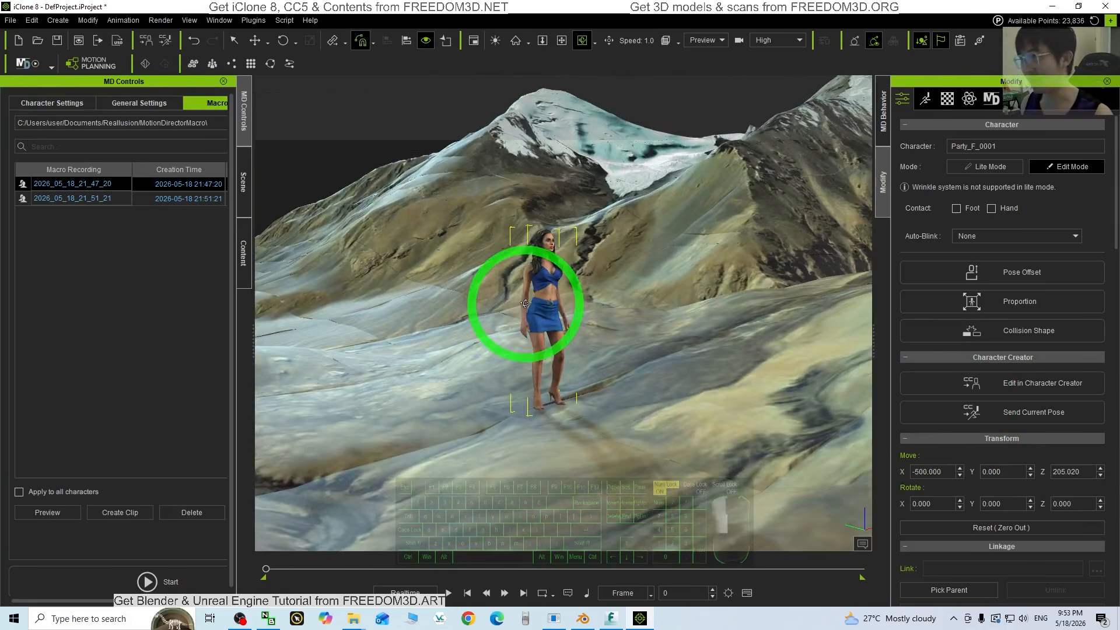